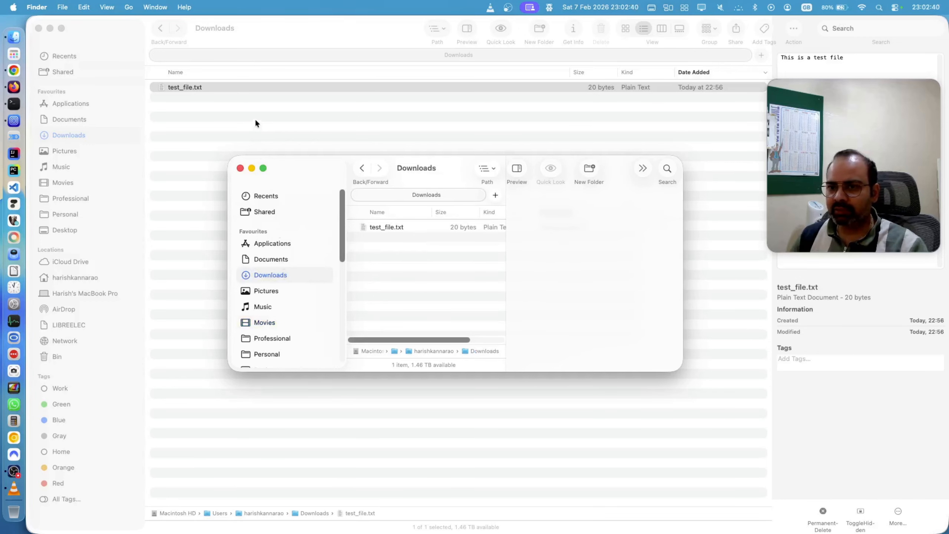
Switch to the Windows virtual machine in UTM and open its terminal.
{"action": "left_click", "coordinate": [14, 121]}
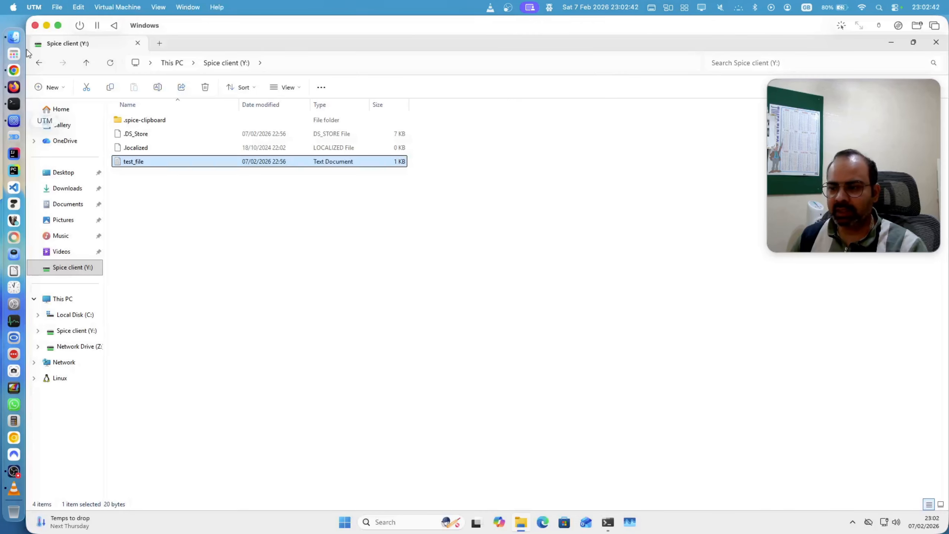
{"action": "left_click", "coordinate": [608, 522]}
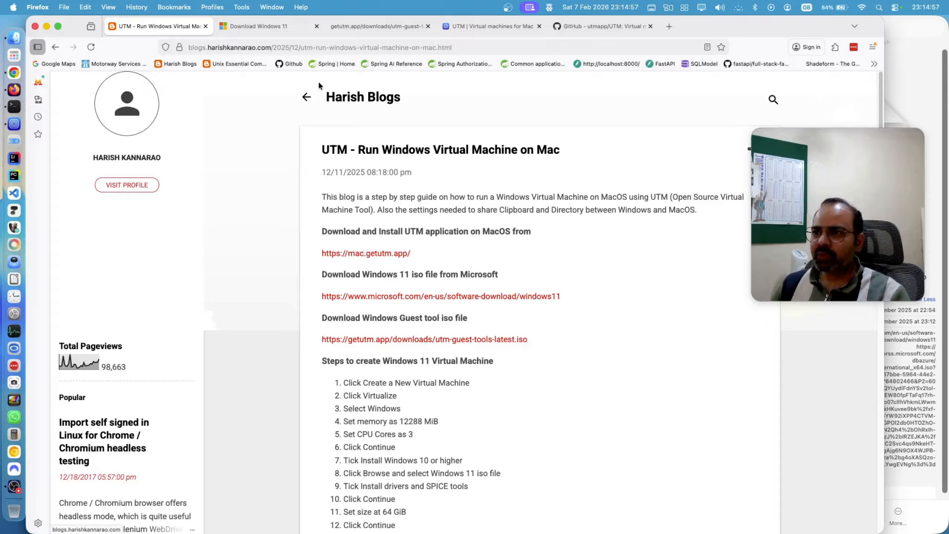
Open the support documentation from the mac.getutm.app site and follow its GitHub link to examine the UTM repository's README.
{"action": "left_click", "coordinate": [486, 30]}
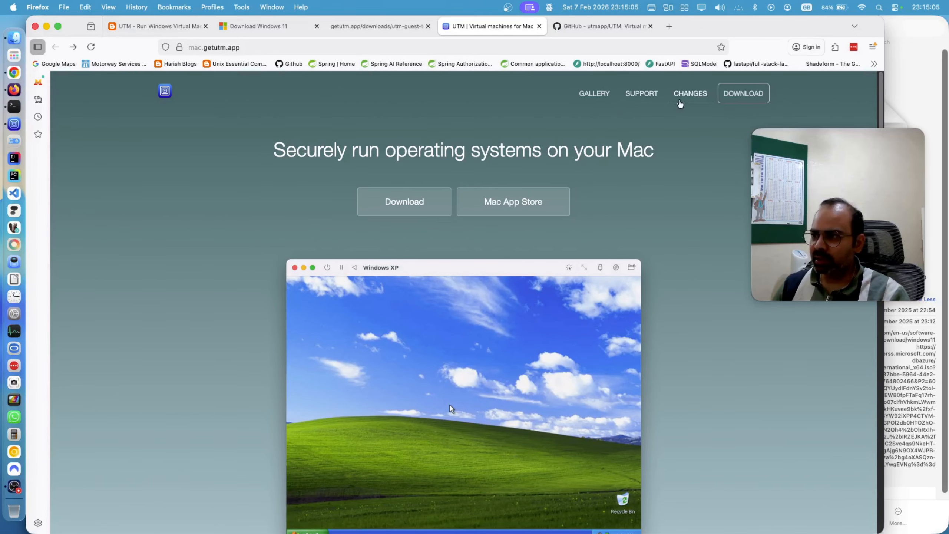
{"action": "left_click", "coordinate": [637, 96]}
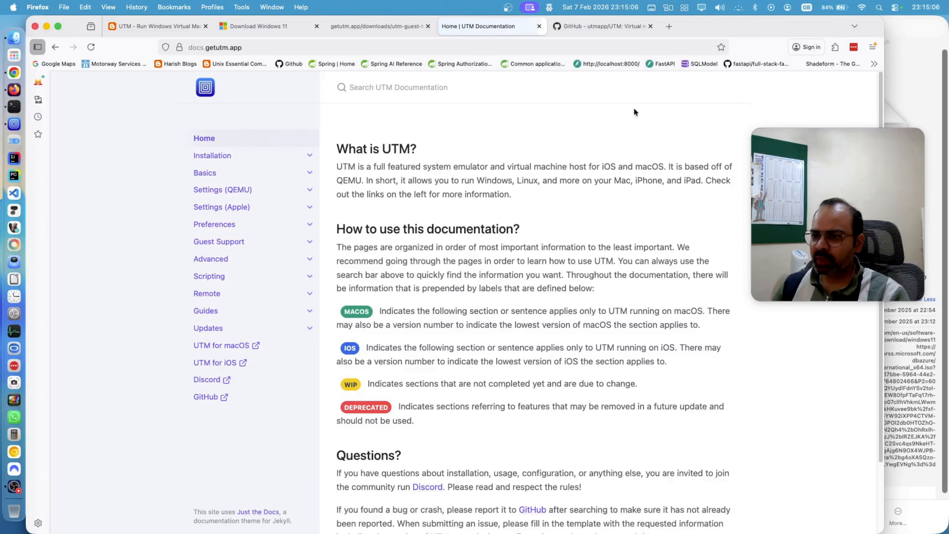
{"action": "left_click", "coordinate": [211, 398]}
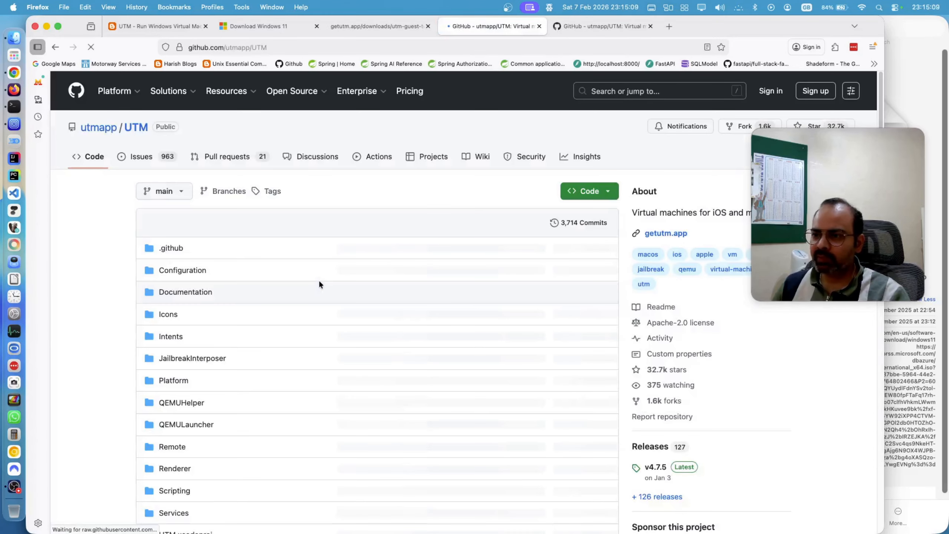
{"action": "scroll", "coordinate": [313, 295], "scroll_direction": "down", "scroll_amount": 15}
{"action": "scroll", "coordinate": [313, 297], "scroll_direction": "down", "scroll_amount": 10}
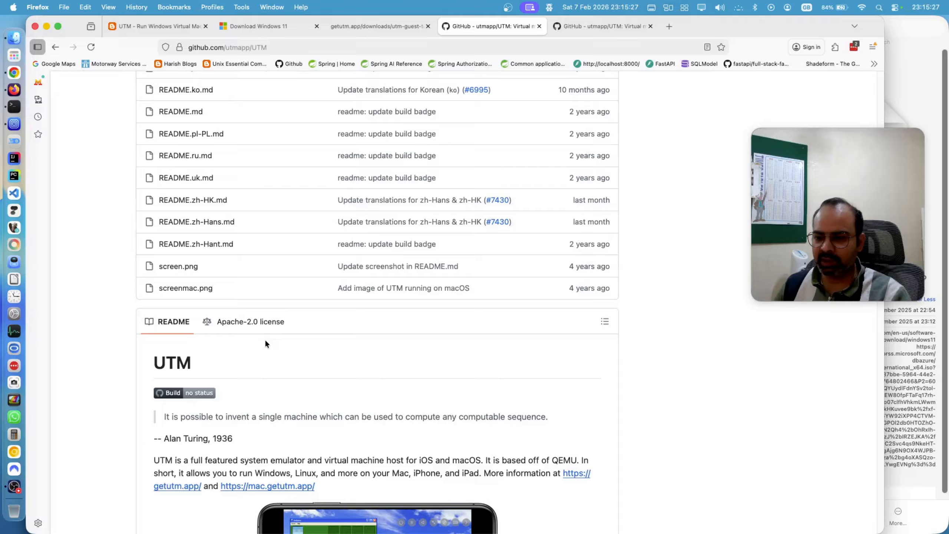
{"action": "scroll", "coordinate": [265, 341], "scroll_direction": "down", "scroll_amount": 1}
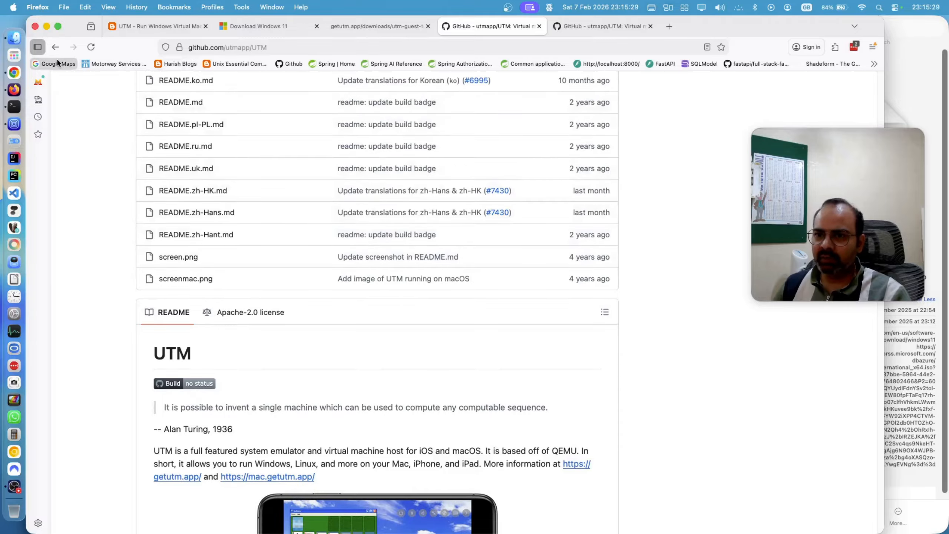
Return to the mac.getutm.app home page and look over its download options.
{"action": "left_click", "coordinate": [56, 48]}
{"action": "left_click", "coordinate": [56, 48]}
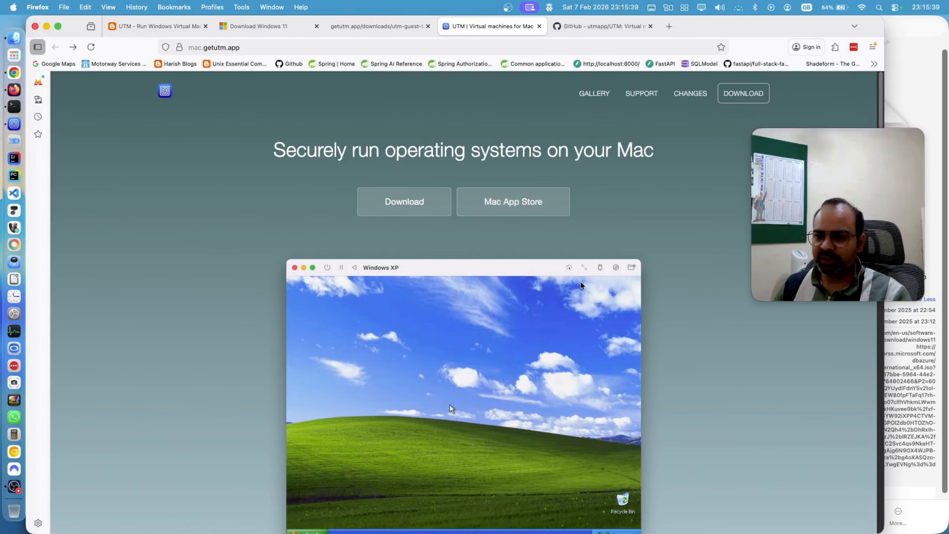
{"action": "scroll", "coordinate": [581, 285], "scroll_direction": "down", "scroll_amount": 3}
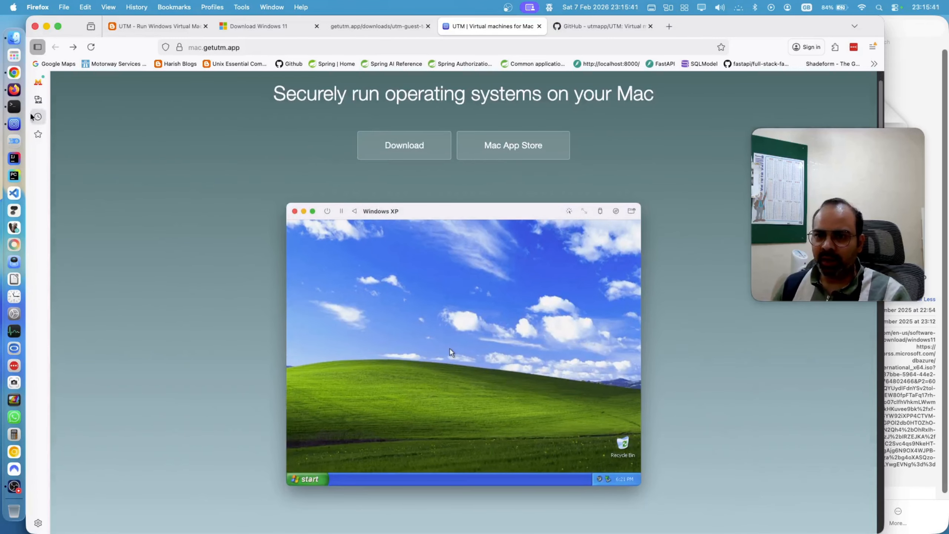
Switch to Finder and select the UTM.dmg installer in the UTM folder.
{"action": "left_click", "coordinate": [18, 40]}
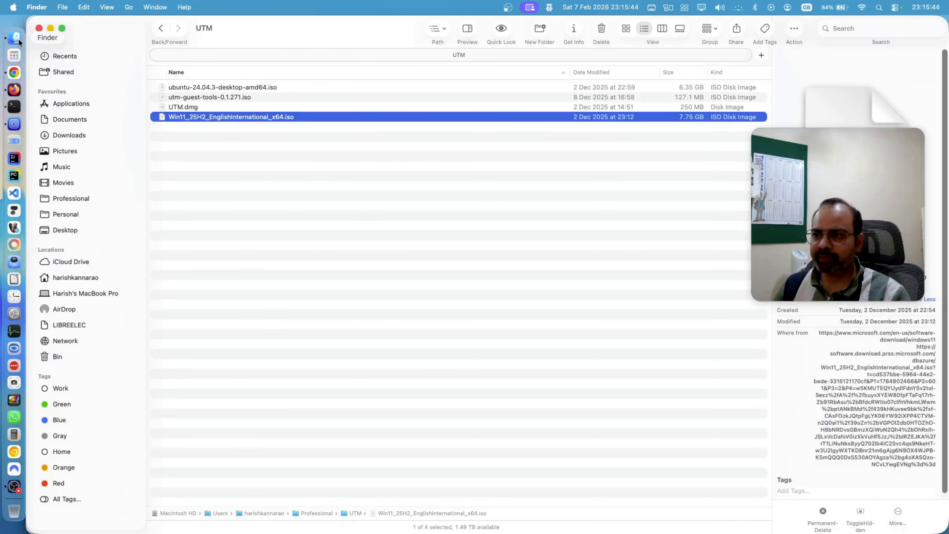
{"action": "left_click", "coordinate": [212, 97]}
{"action": "left_click", "coordinate": [211, 106]}
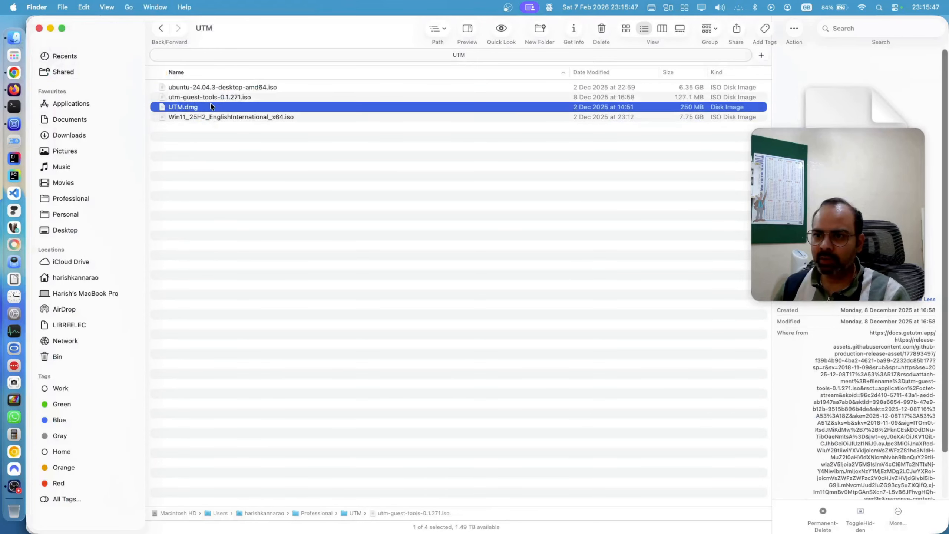
Switch to Firefox and open the blog's Microsoft Windows 11 download link in a new tab, bringing that tab forward.
{"action": "left_click", "coordinate": [14, 90]}
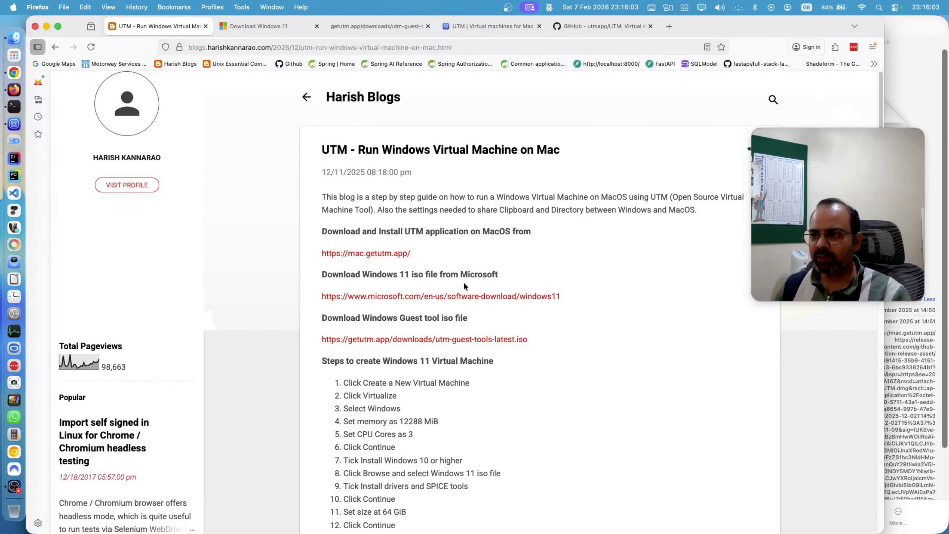
{"action": "right_click", "coordinate": [460, 296]}
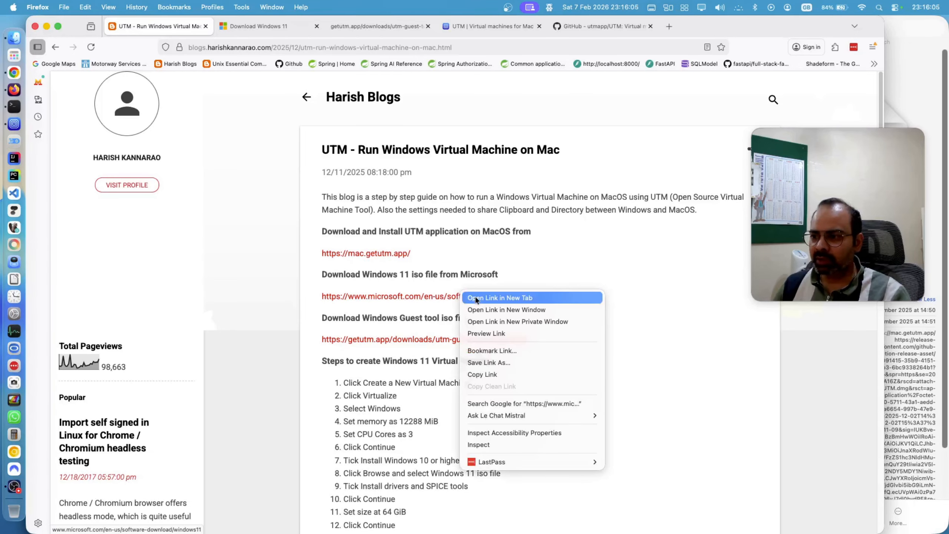
{"action": "left_click", "coordinate": [476, 300]}
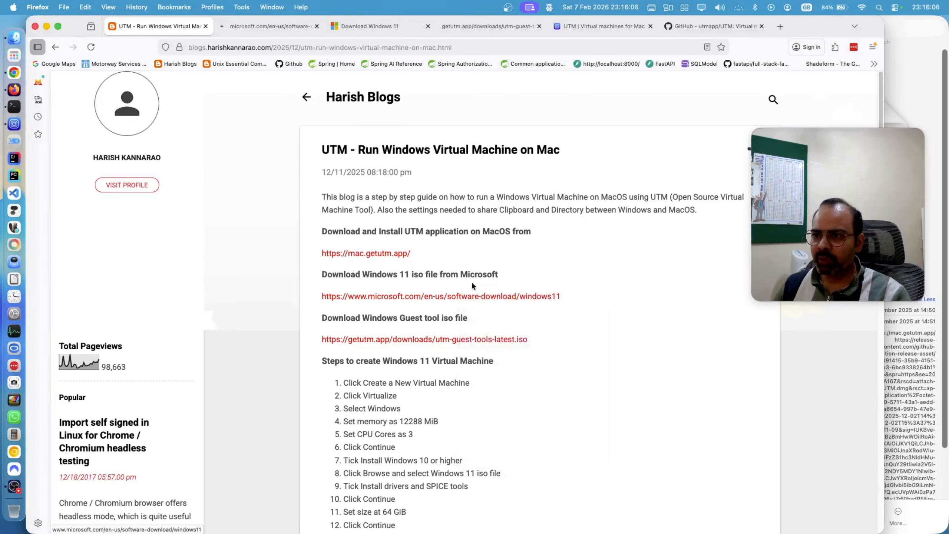
{"action": "left_click", "coordinate": [263, 28]}
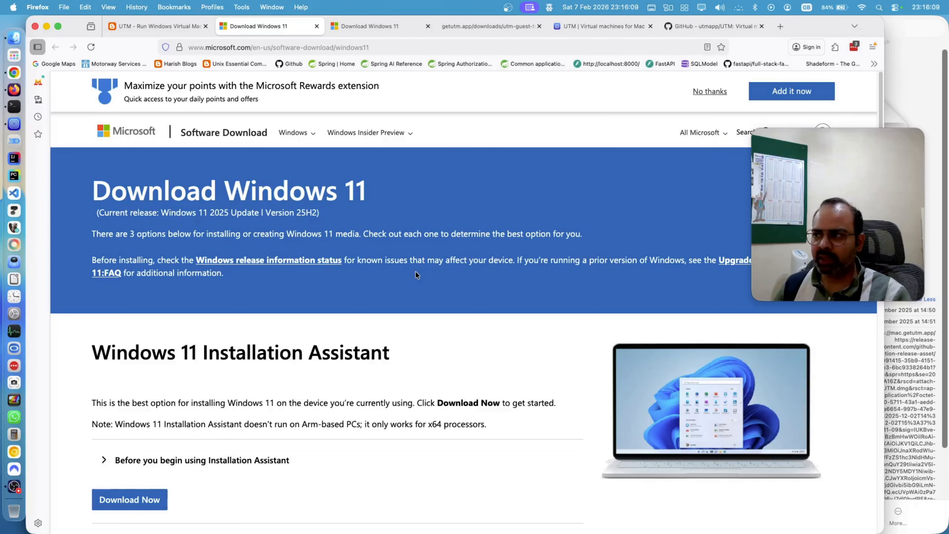
Choose Windows 11 (multi-edition ISO for x64 devices) as the disk image download on the Microsoft page.
{"action": "scroll", "coordinate": [416, 273], "scroll_direction": "down", "scroll_amount": 2}
{"action": "scroll", "coordinate": [304, 300], "scroll_direction": "down", "scroll_amount": 1}
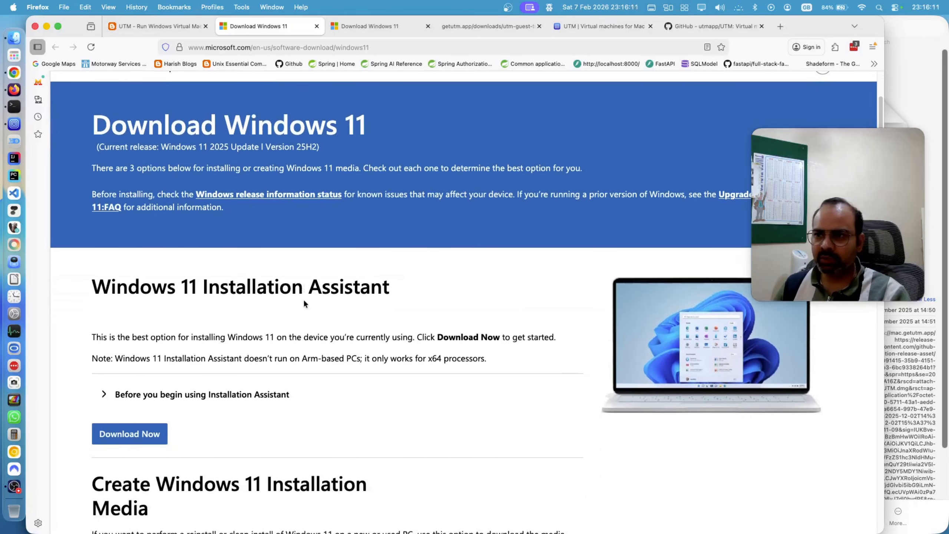
{"action": "scroll", "coordinate": [303, 303], "scroll_direction": "down", "scroll_amount": 5}
{"action": "scroll", "coordinate": [248, 268], "scroll_direction": "down", "scroll_amount": 1}
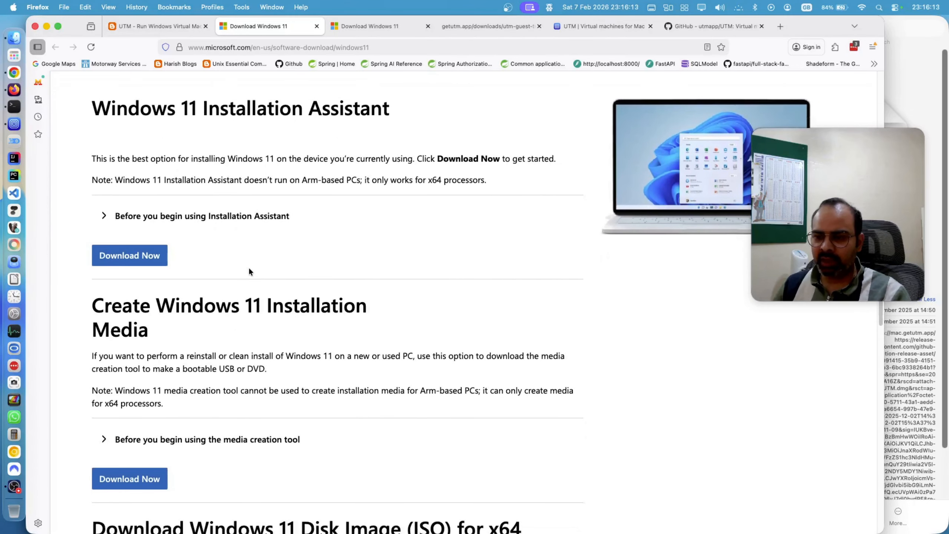
{"action": "scroll", "coordinate": [250, 270], "scroll_direction": "down", "scroll_amount": 5}
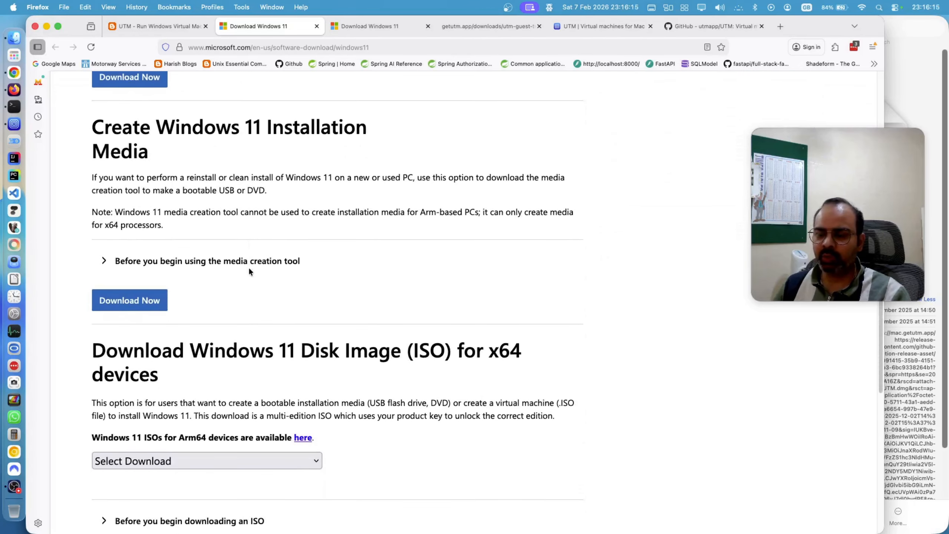
{"action": "scroll", "coordinate": [250, 273], "scroll_direction": "down", "scroll_amount": 4}
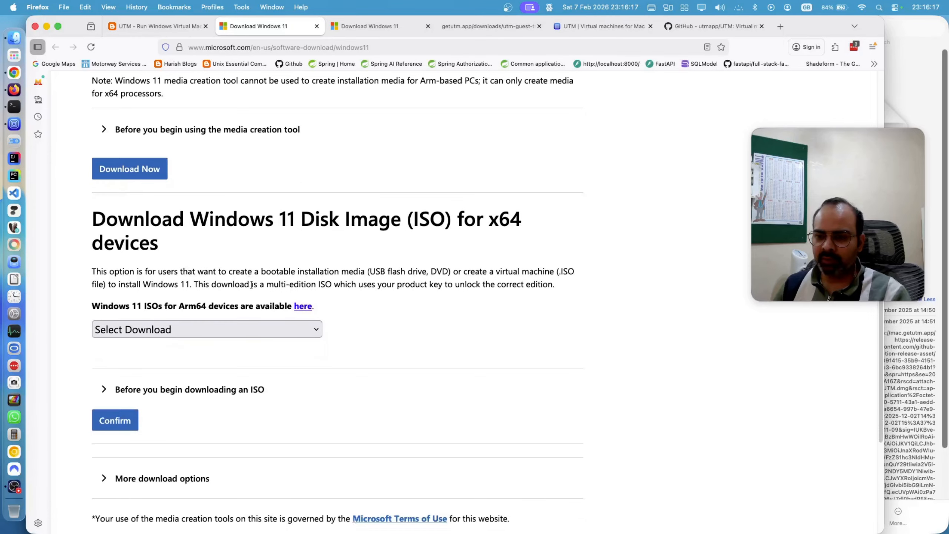
{"action": "scroll", "coordinate": [253, 352], "scroll_direction": "down", "scroll_amount": 1}
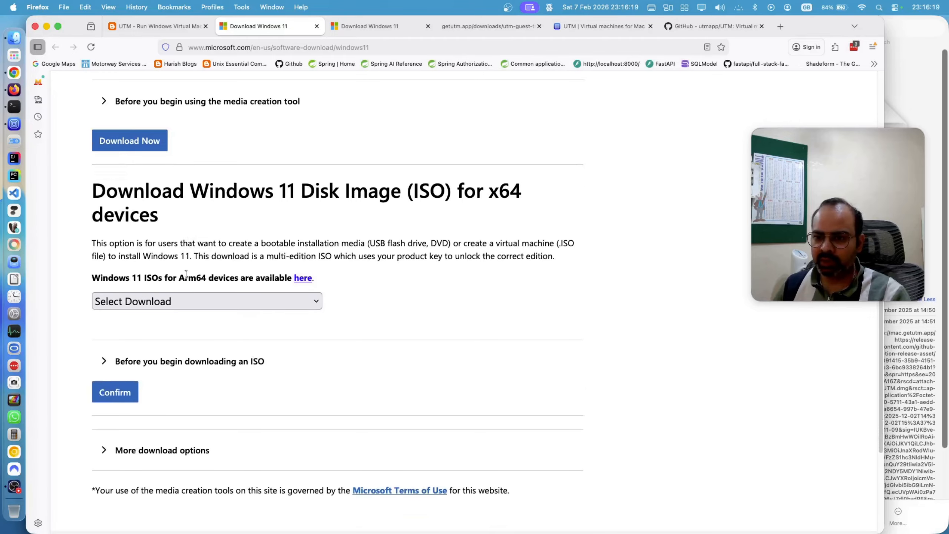
{"action": "left_click", "coordinate": [188, 303]}
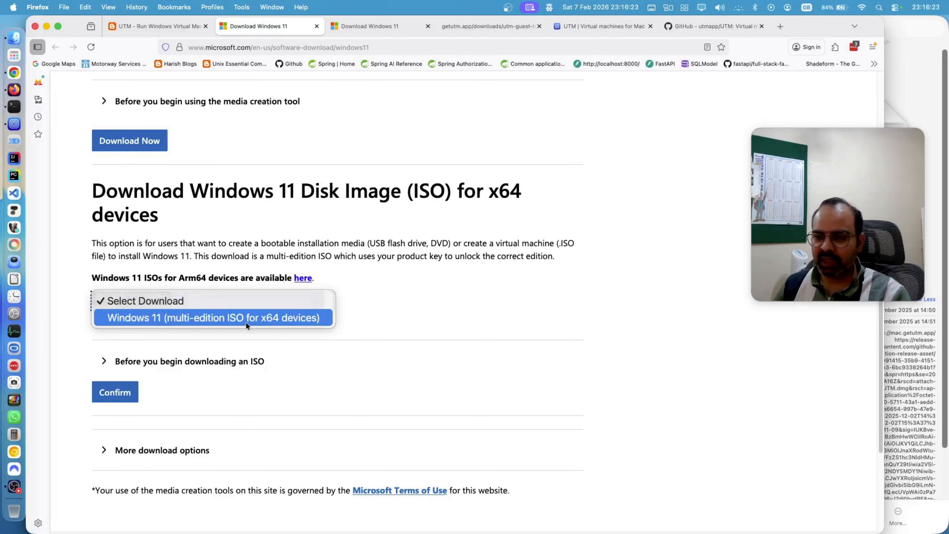
{"action": "left_click", "coordinate": [292, 318]}
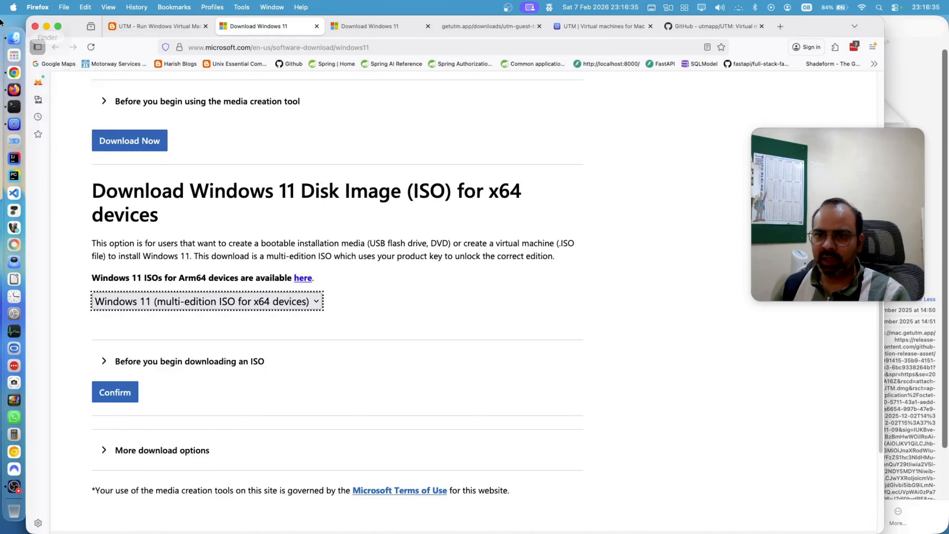
Switch to Finder and select Win11_25H2_EnglishInternational_x64.iso in the UTM folder.
{"action": "left_click", "coordinate": [14, 37]}
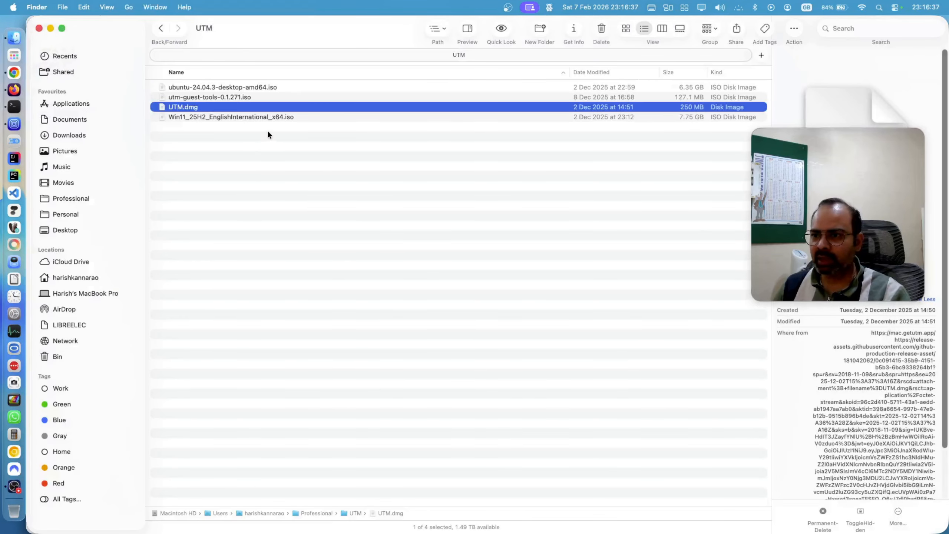
{"action": "left_click", "coordinate": [280, 117]}
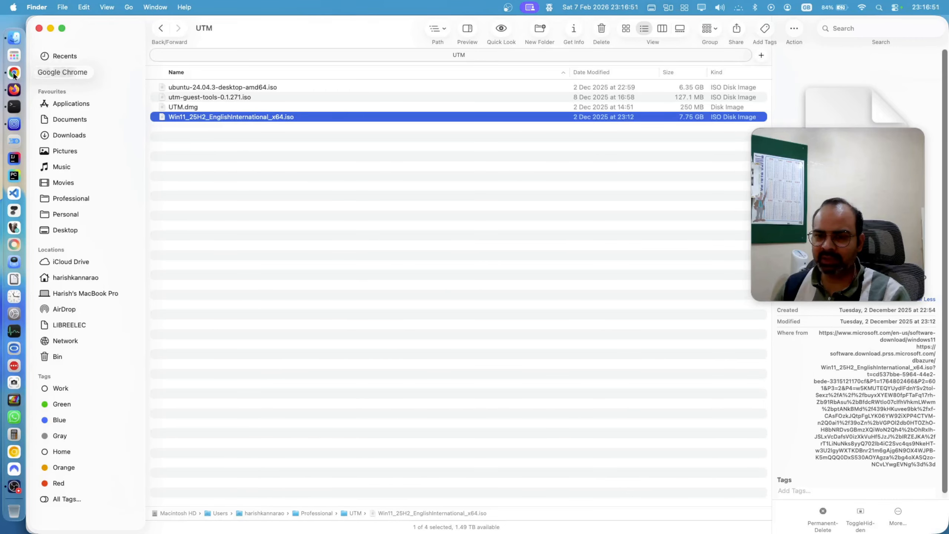
Check the blog's Windows guest tool link in Firefox and select utm-guest-tools-0.1.271.iso in Finder.
{"action": "left_click", "coordinate": [14, 89]}
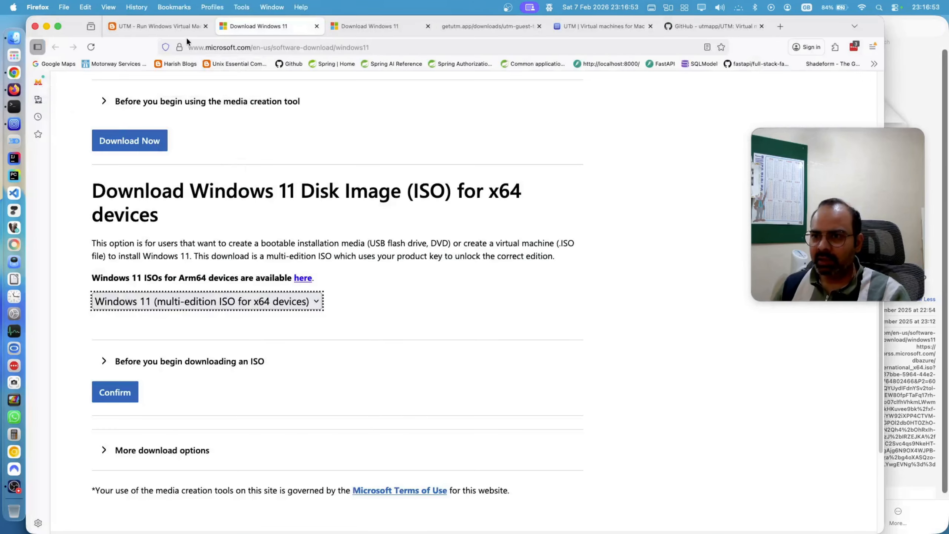
{"action": "left_click", "coordinate": [155, 26]}
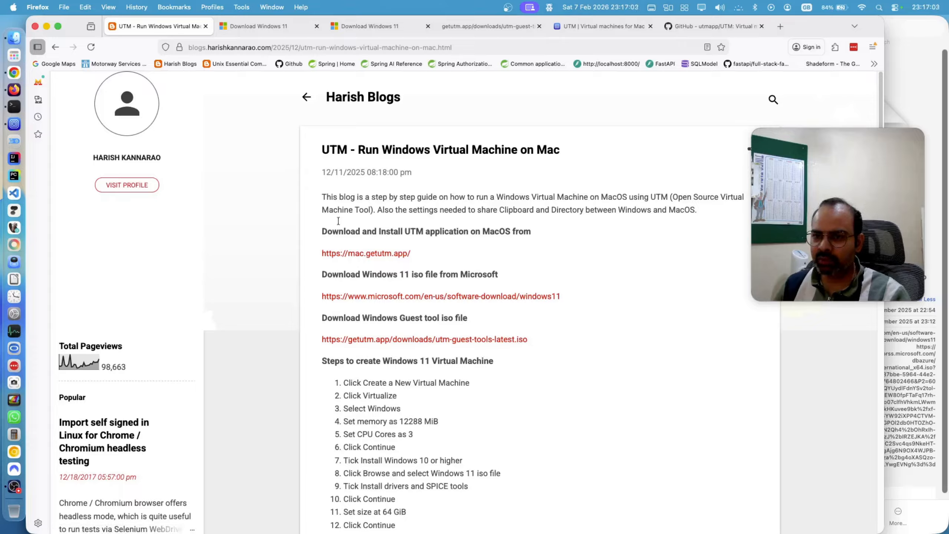
{"action": "left_click", "coordinate": [17, 43]}
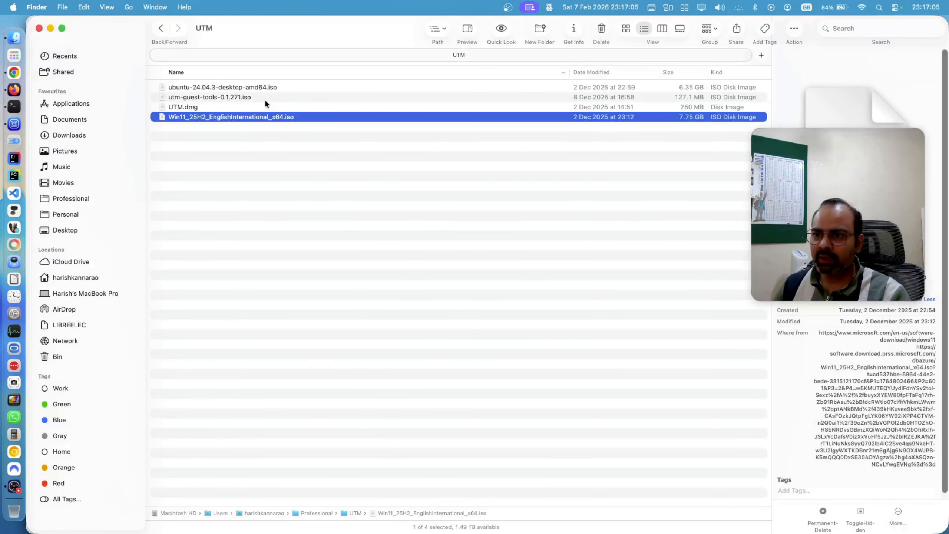
{"action": "left_click", "coordinate": [265, 100]}
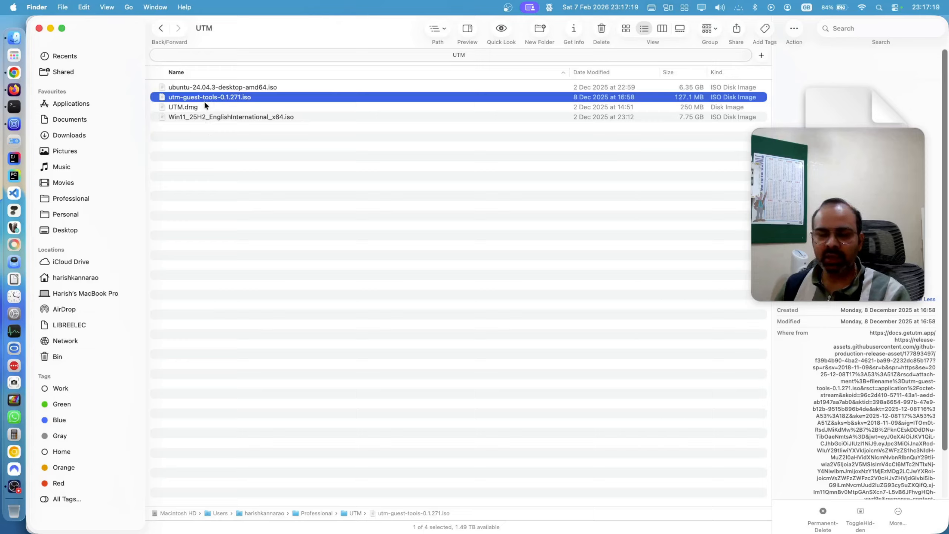
Review the three required files in Finder, selecting UTM.dmg, the Windows 11 ISO and the guest tools ISO one by one.
{"action": "left_click", "coordinate": [21, 94]}
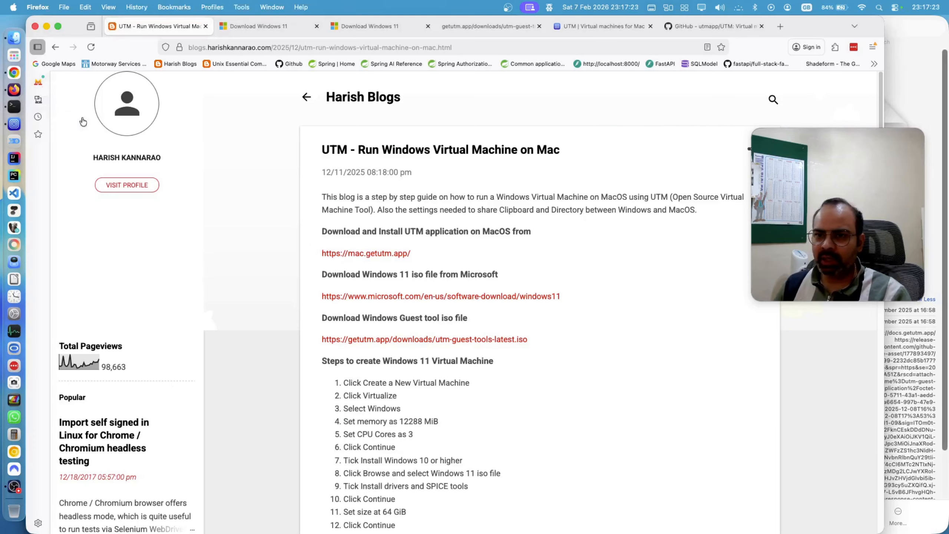
{"action": "left_click", "coordinate": [14, 38]}
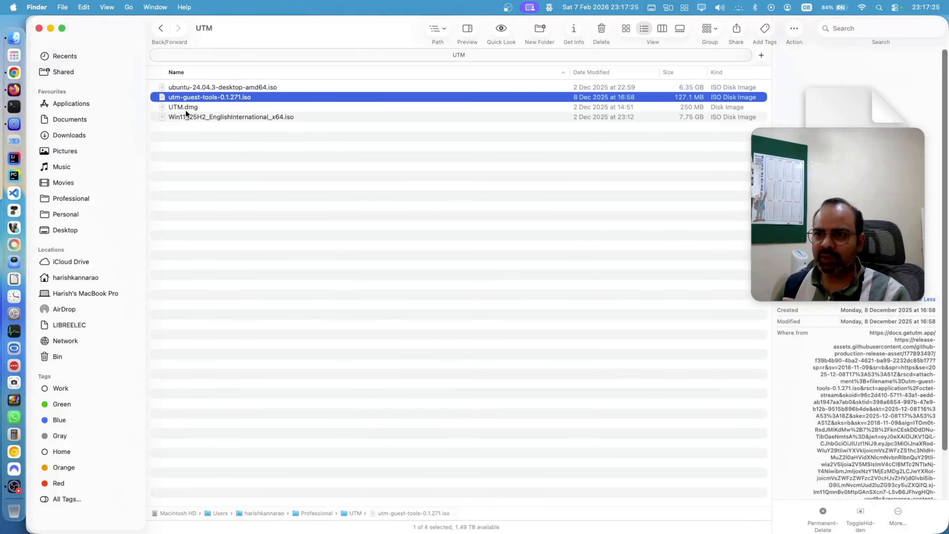
{"action": "left_click", "coordinate": [187, 107]}
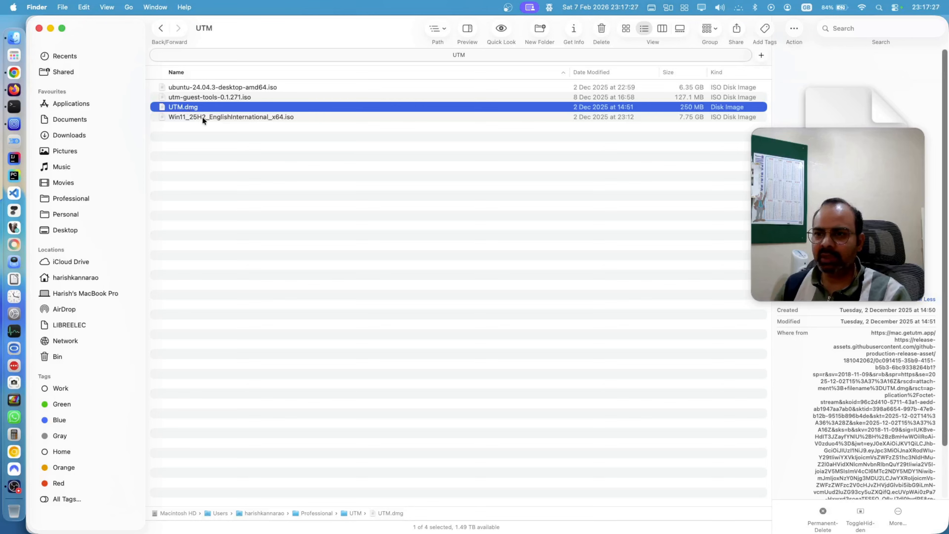
{"action": "left_click", "coordinate": [203, 117]}
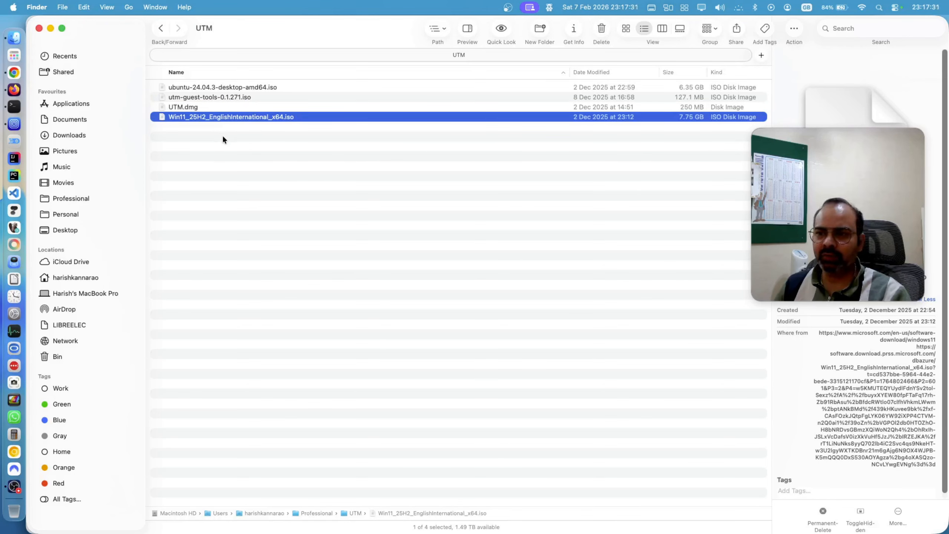
{"action": "left_click", "coordinate": [216, 99]}
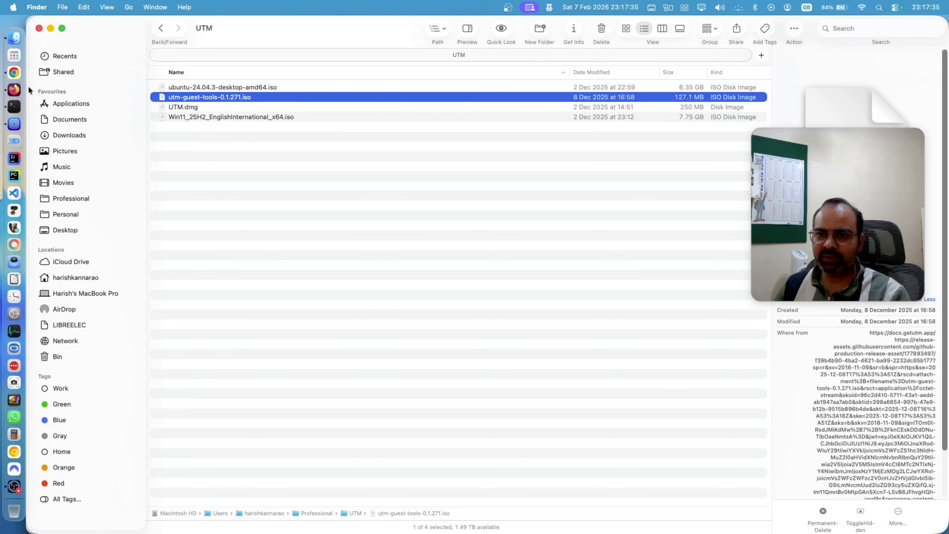
Read the blog's steps for creating the Windows 11 virtual machine in Firefox and switch to UTM.
{"action": "left_click", "coordinate": [14, 89]}
{"action": "scroll", "coordinate": [501, 243], "scroll_direction": "down", "scroll_amount": 5}
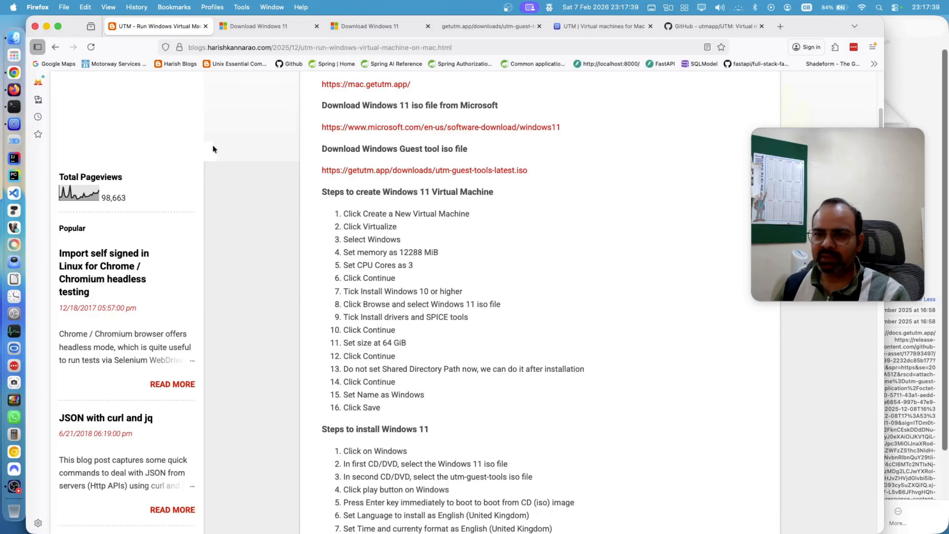
{"action": "left_click", "coordinate": [14, 124]}
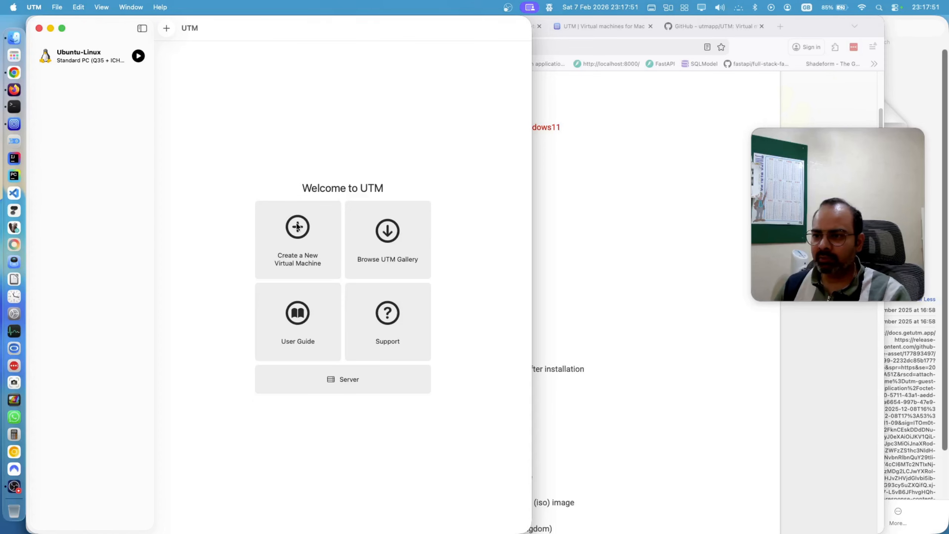
Switch to Firefox and tile its window on the right half of the screen, with the blog's steps beside UTM.
{"action": "left_click", "coordinate": [677, 235]}
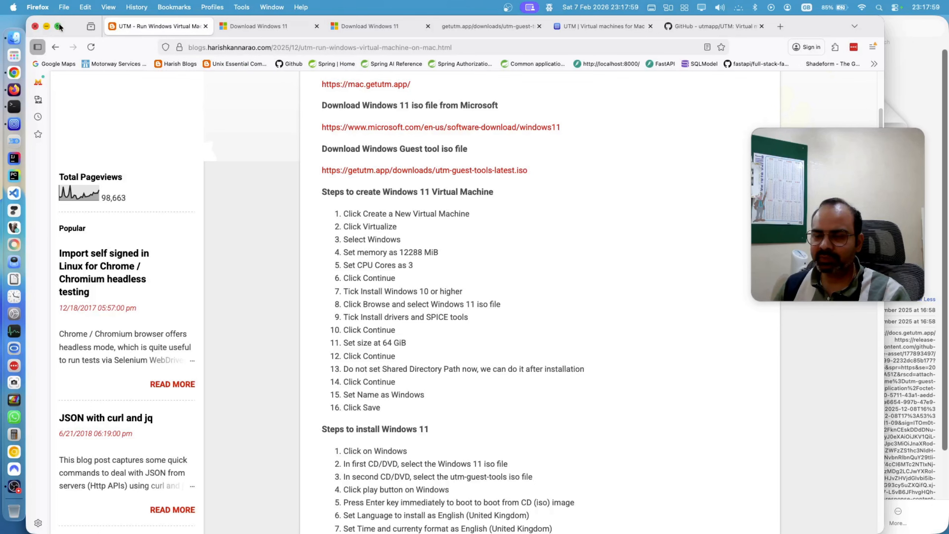
{"action": "mouse_move", "coordinate": [59, 25]}
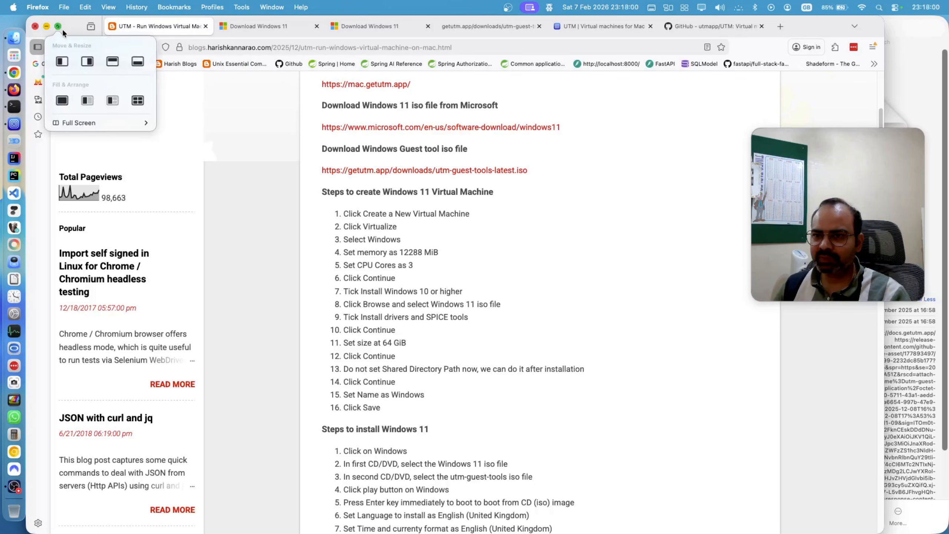
{"action": "left_click", "coordinate": [86, 64]}
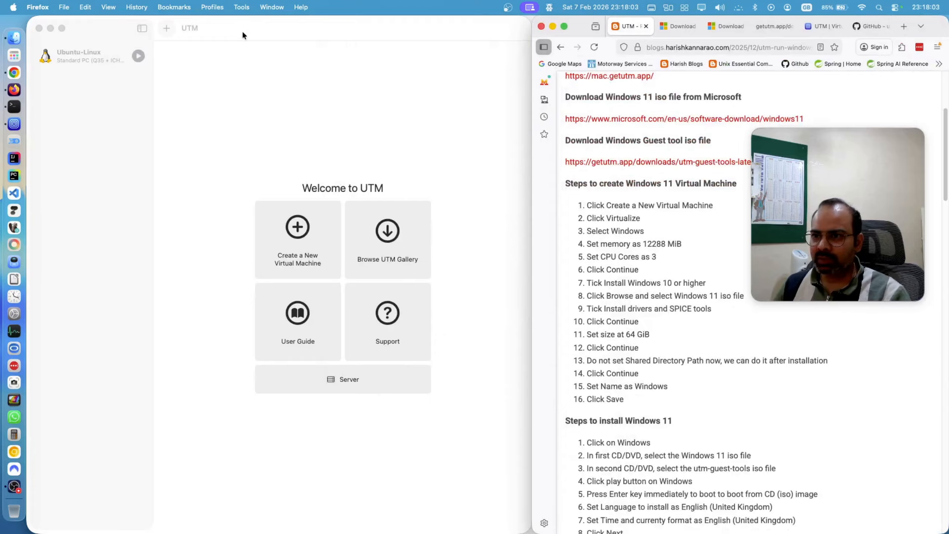
{"action": "left_click", "coordinate": [258, 30]}
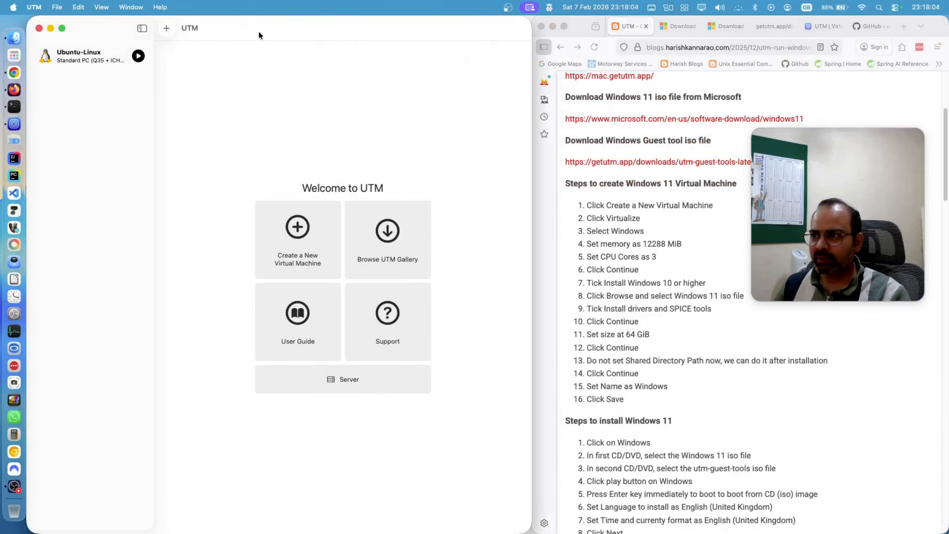
{"action": "left_click", "coordinate": [589, 183]}
{"action": "left_click_drag", "start_coordinate": [856, 209], "coordinate": [888, 405]}
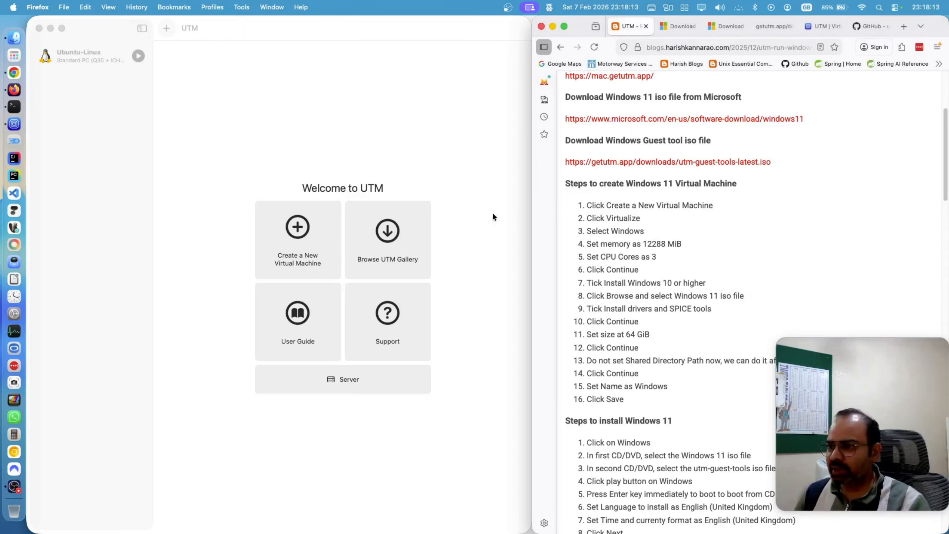
Start creating a new virtual machine in UTM using Virtualize with Windows as the operating system.
{"action": "left_click", "coordinate": [291, 228]}
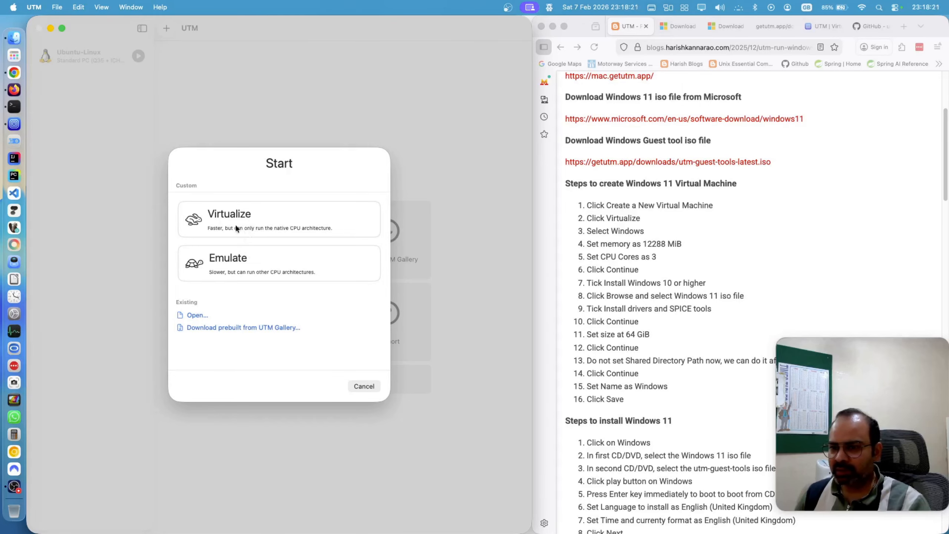
{"action": "left_click", "coordinate": [249, 216]}
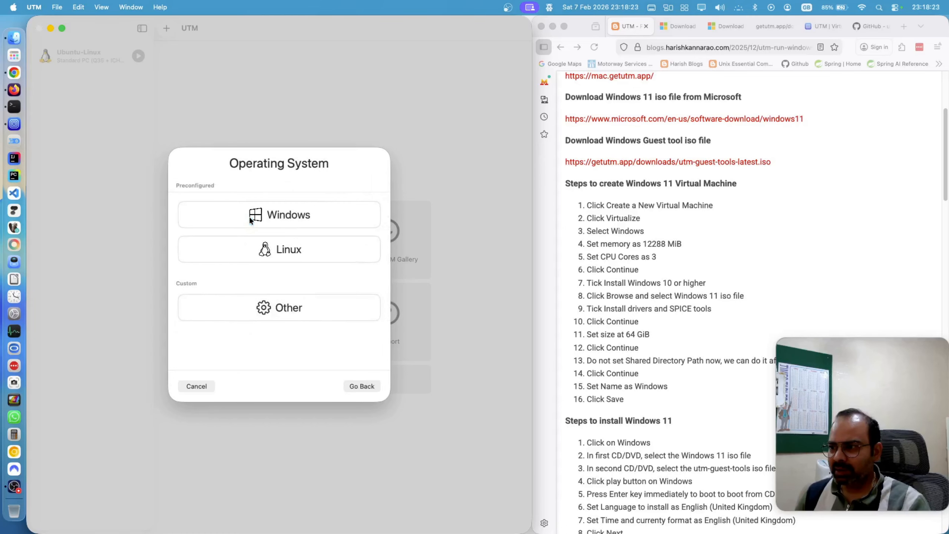
{"action": "left_click", "coordinate": [249, 216]}
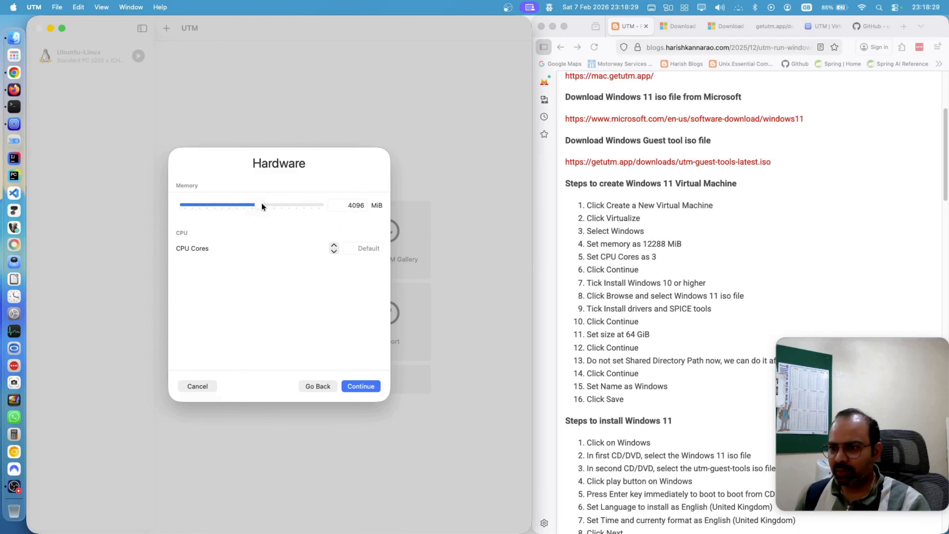
Set the virtual machine's memory to 12288 MiB and its CPU cores to 3, and continue.
{"action": "left_click_drag", "start_coordinate": [263, 205], "coordinate": [288, 205]}
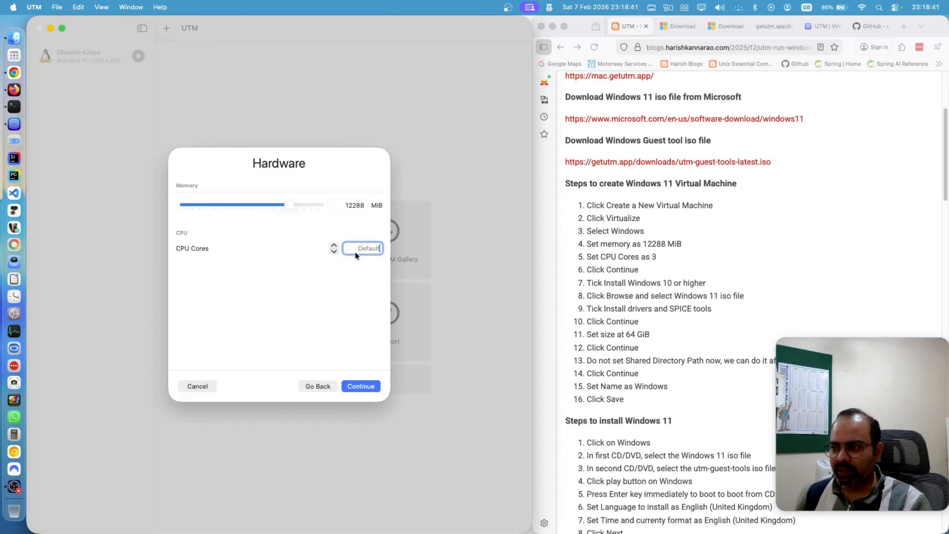
{"action": "left_click", "coordinate": [349, 259]}
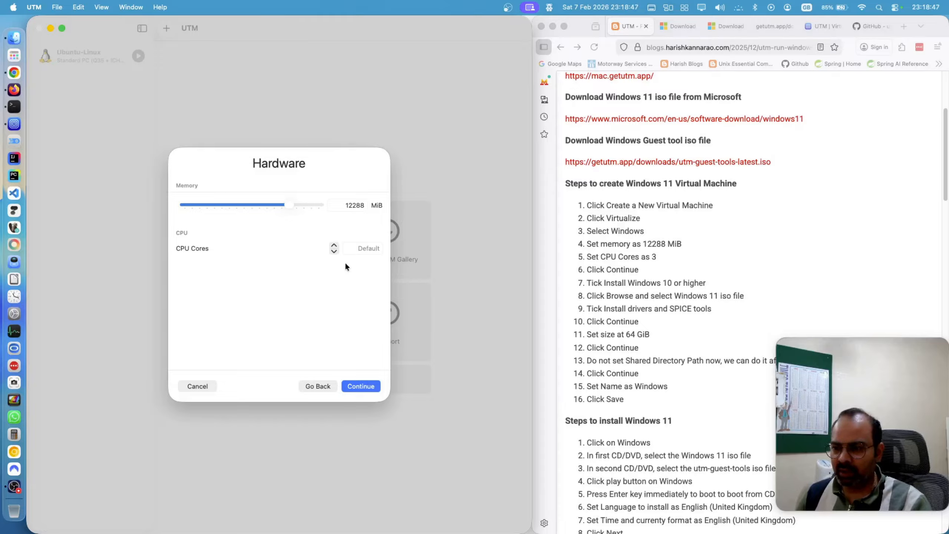
{"action": "left_click", "coordinate": [363, 248]}
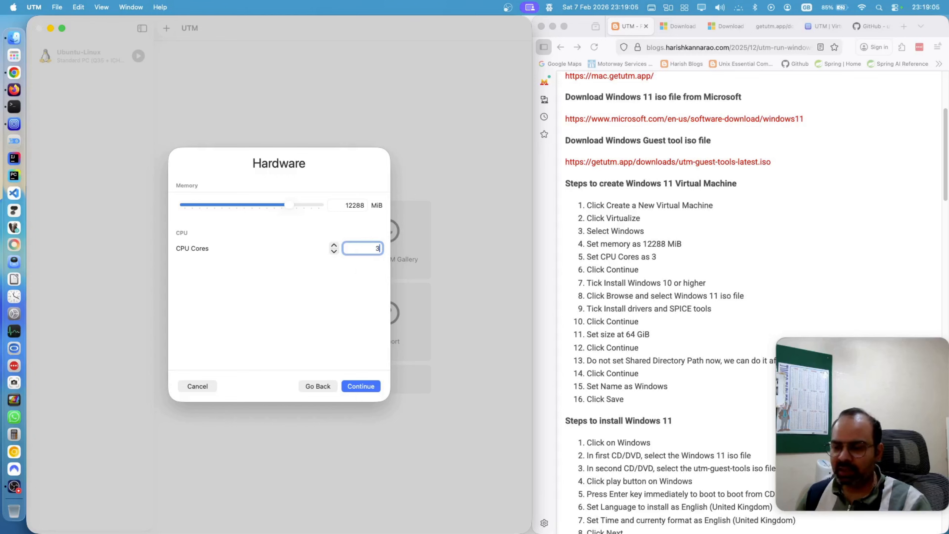
{"action": "left_click", "coordinate": [362, 384]}
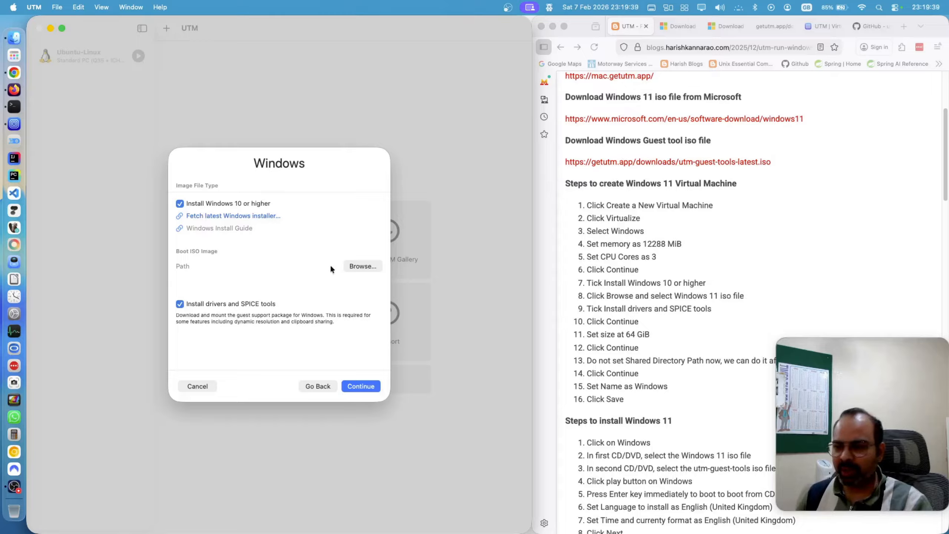
Choose Win11_25H2_EnglishInternational_x64.iso from the Professional/UTM folder as the boot ISO image and continue.
{"action": "left_click", "coordinate": [361, 266]}
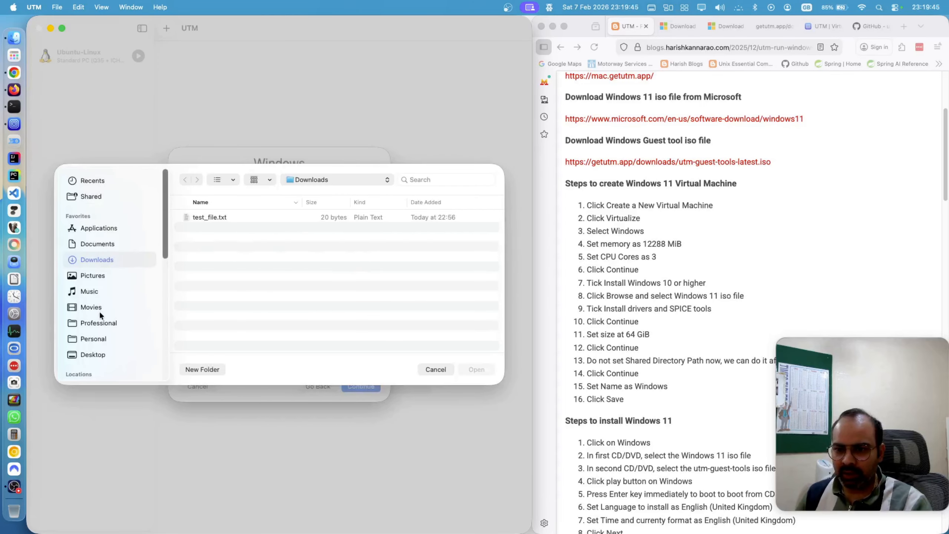
{"action": "left_click", "coordinate": [99, 320]}
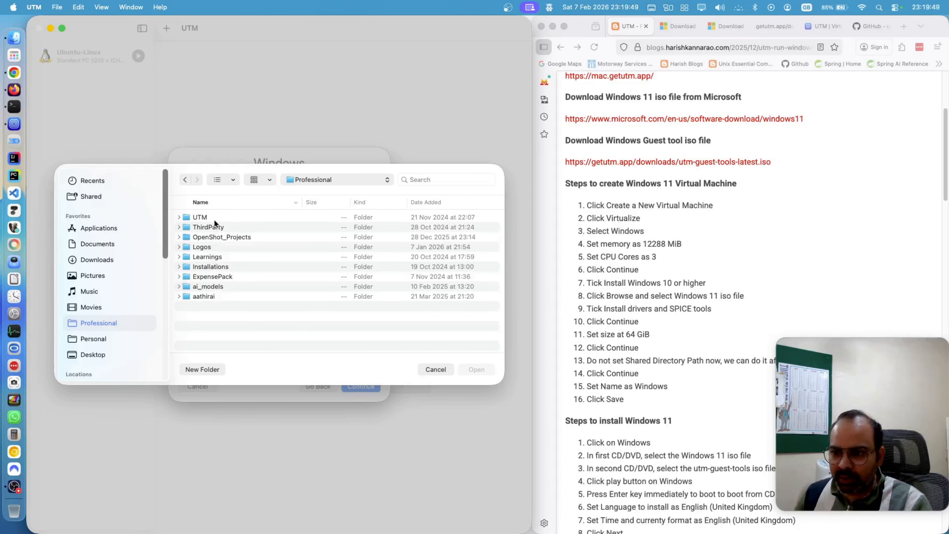
{"action": "double_click", "coordinate": [214, 217]}
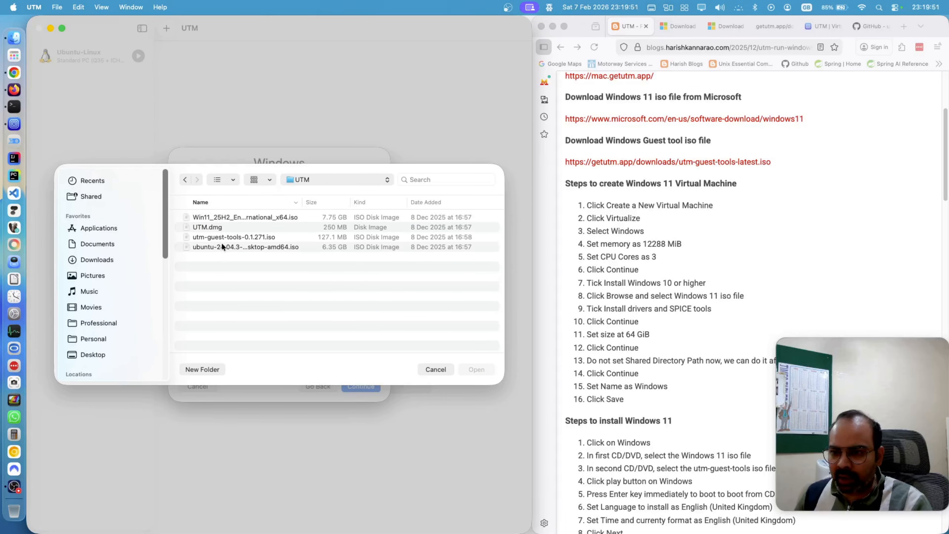
{"action": "left_click", "coordinate": [238, 218]}
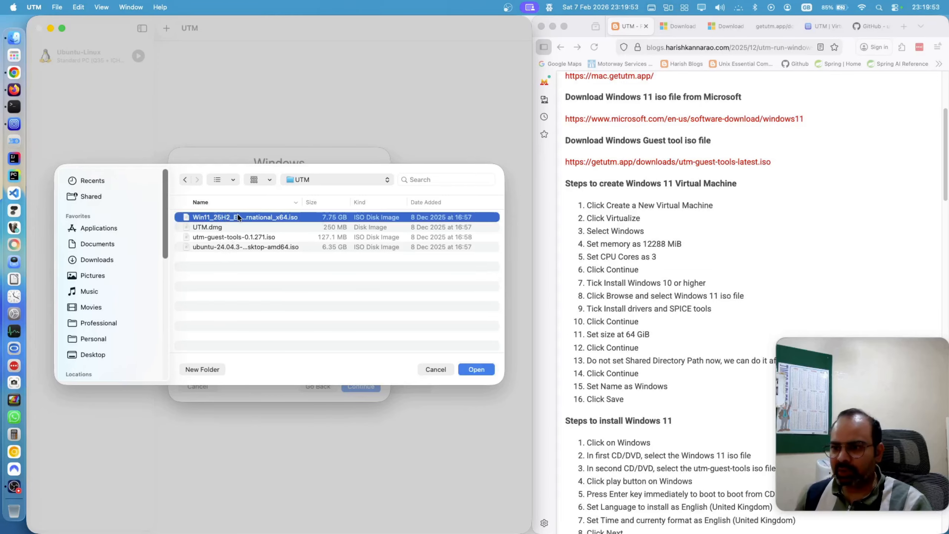
{"action": "left_click", "coordinate": [471, 370]}
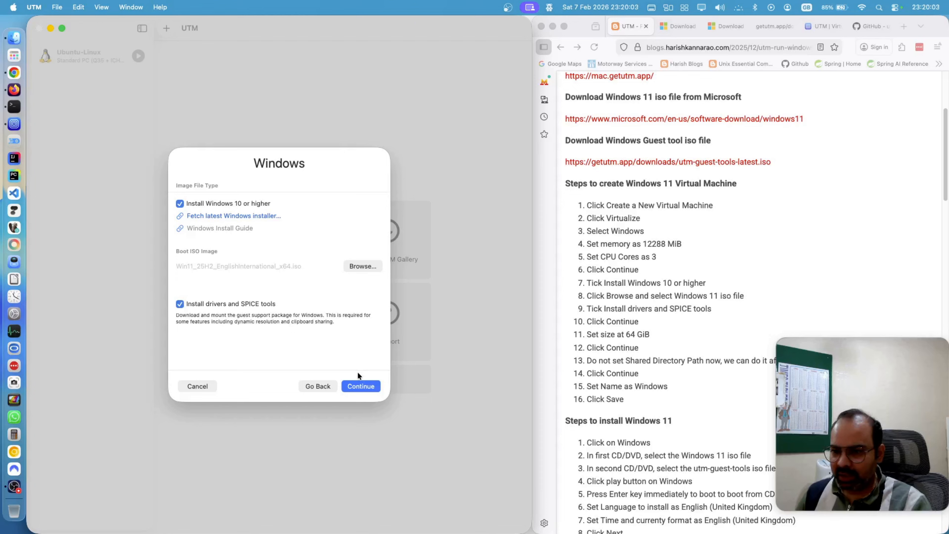
{"action": "left_click", "coordinate": [365, 382]}
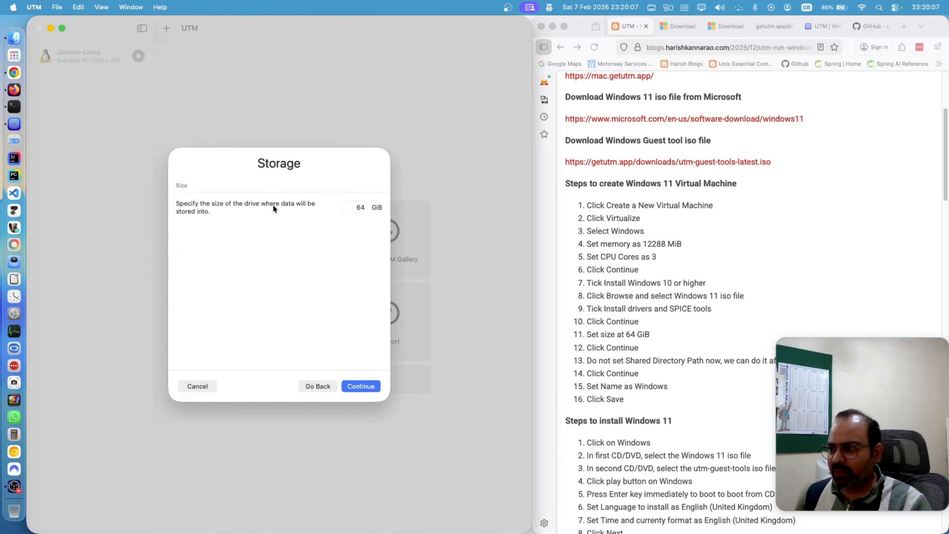
Accept 64 GiB of storage without a shared directory, review the summary and save the virtual machine as Windows.
{"action": "left_click", "coordinate": [347, 382]}
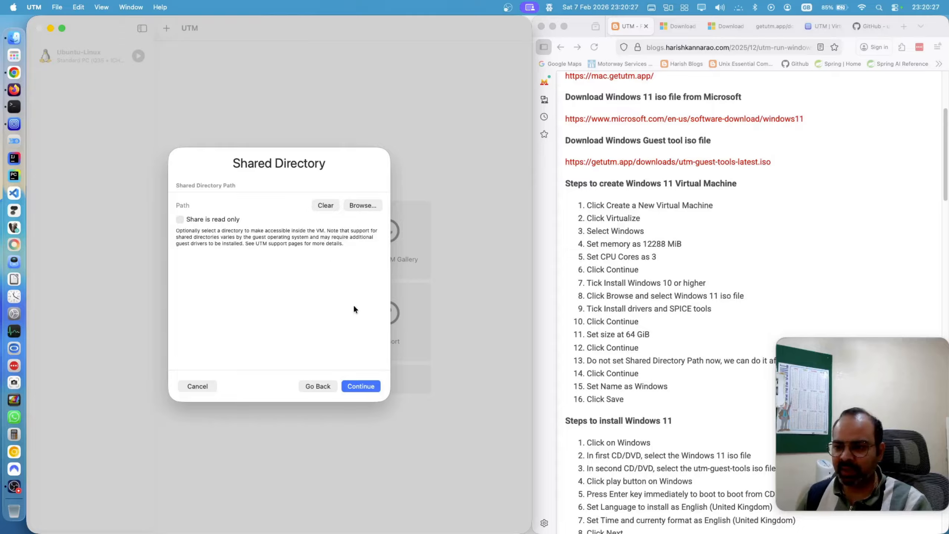
{"action": "left_click", "coordinate": [373, 386]}
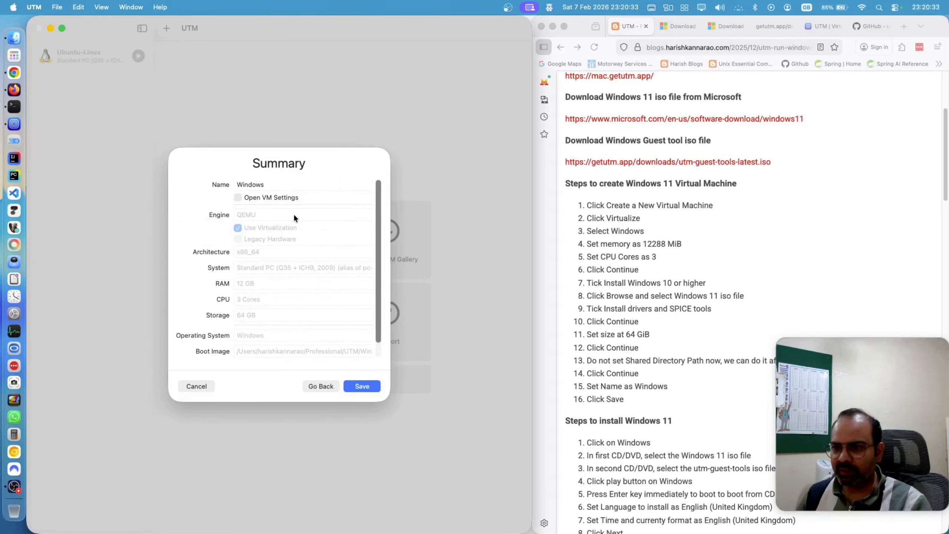
{"action": "left_click", "coordinate": [253, 183]}
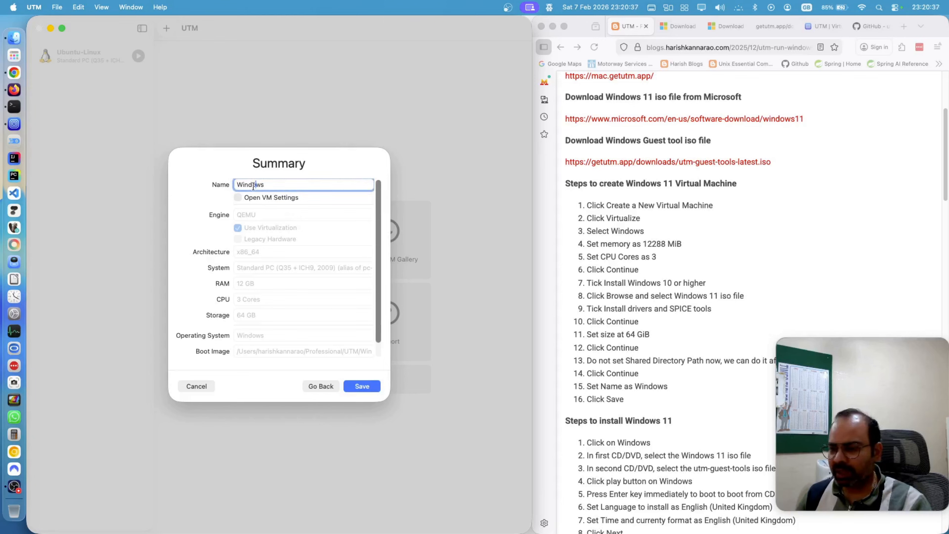
{"action": "scroll", "coordinate": [279, 290], "scroll_direction": "down", "scroll_amount": 2}
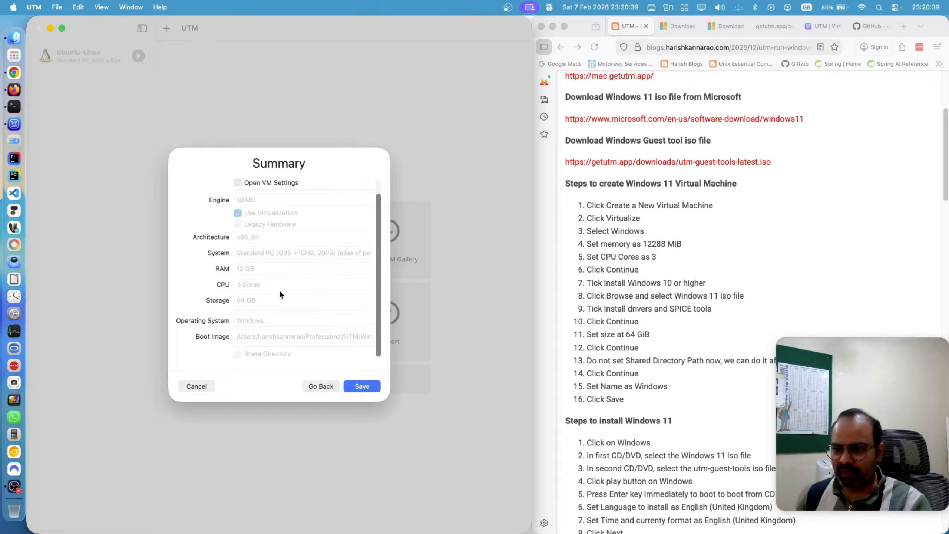
{"action": "scroll", "coordinate": [282, 297], "scroll_direction": "up", "scroll_amount": 2}
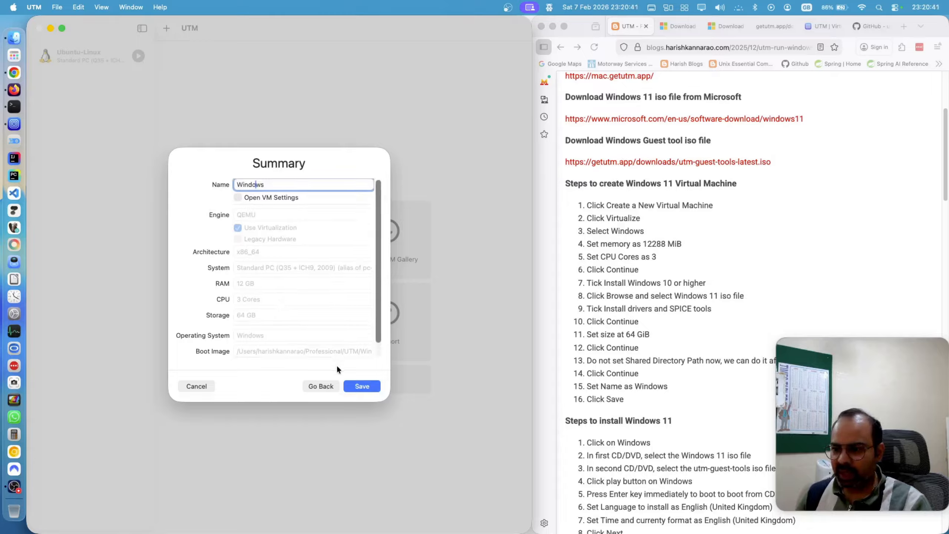
{"action": "left_click", "coordinate": [351, 386]}
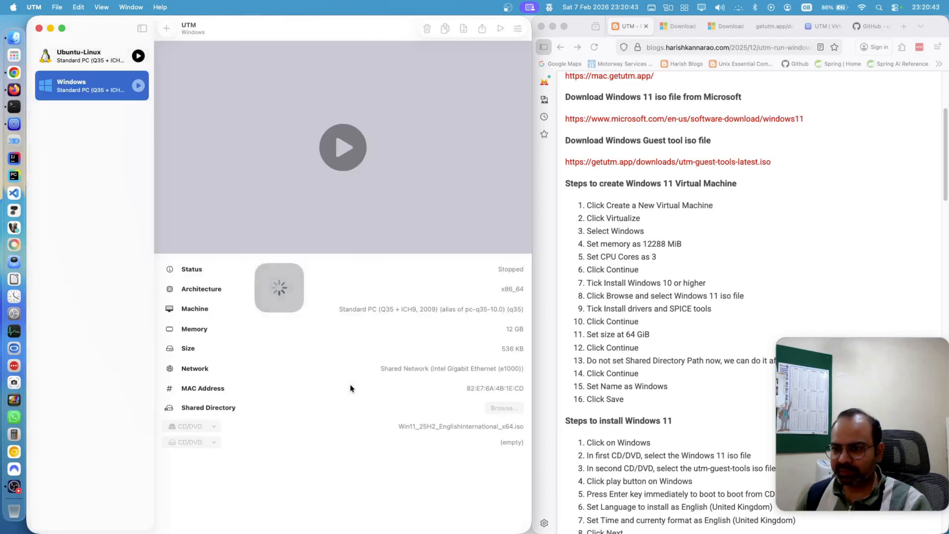
Check the blog's install steps and load utm-guest-tools-0.1.271.iso into the Windows virtual machine's second CD/DVD drive.
{"action": "left_click", "coordinate": [663, 326]}
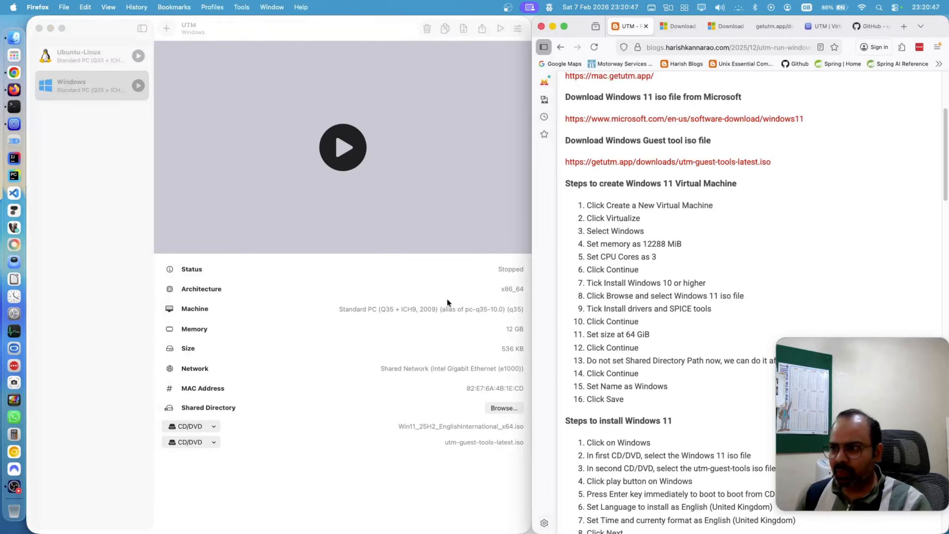
{"action": "left_click", "coordinate": [98, 90]}
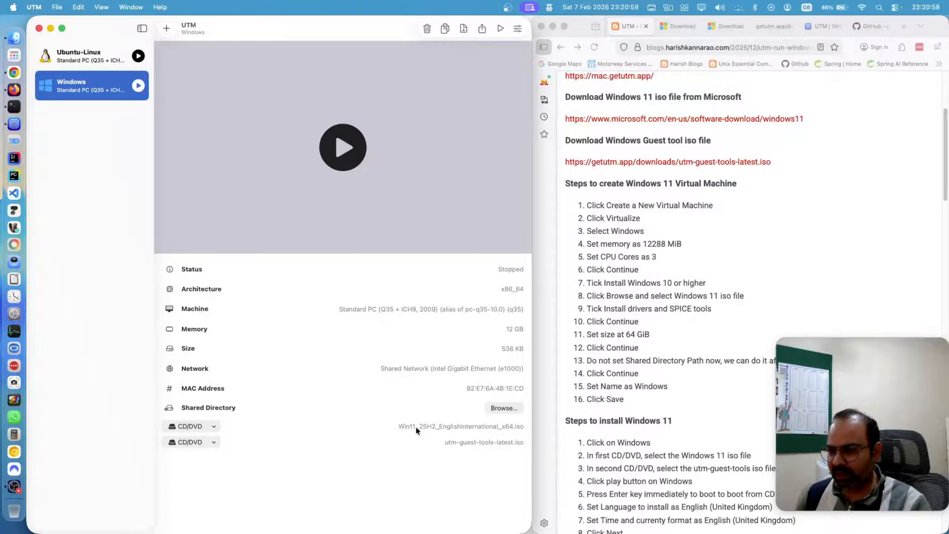
{"action": "left_click", "coordinate": [583, 429]}
{"action": "scroll", "coordinate": [582, 429], "scroll_direction": "down", "scroll_amount": 1}
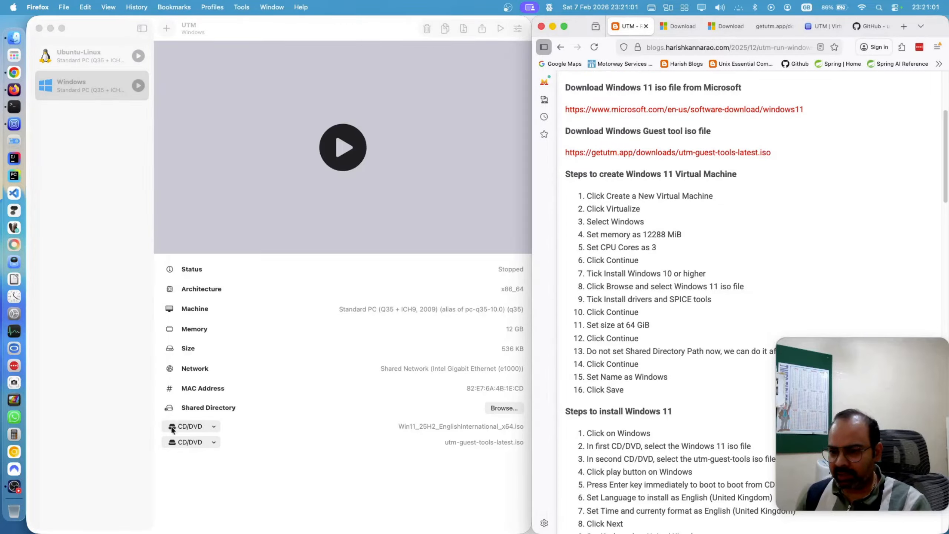
{"action": "left_click", "coordinate": [193, 442]}
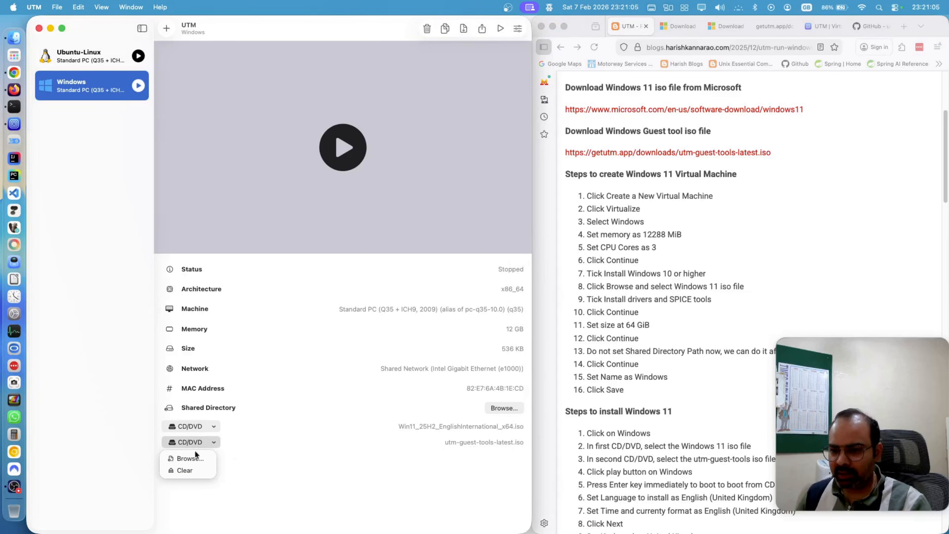
{"action": "left_click", "coordinate": [172, 457]}
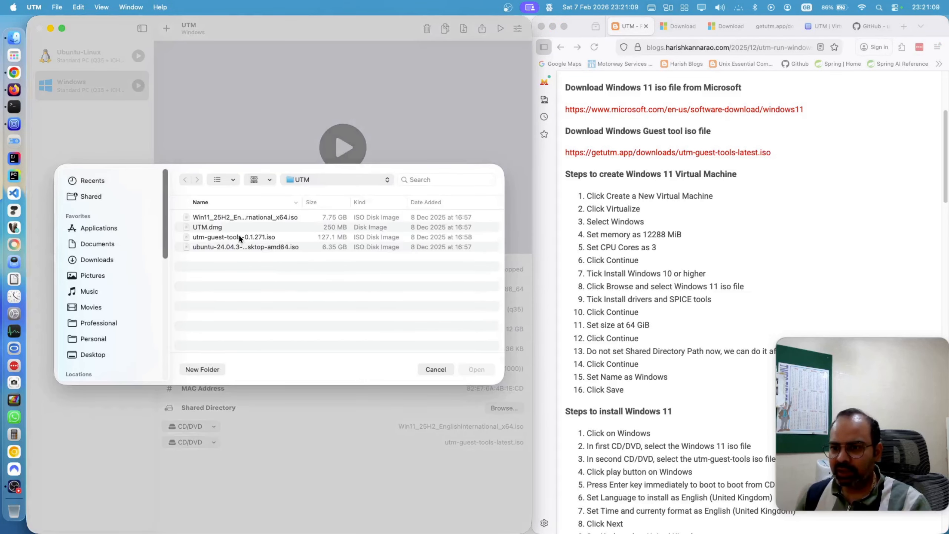
{"action": "left_click", "coordinate": [238, 234]}
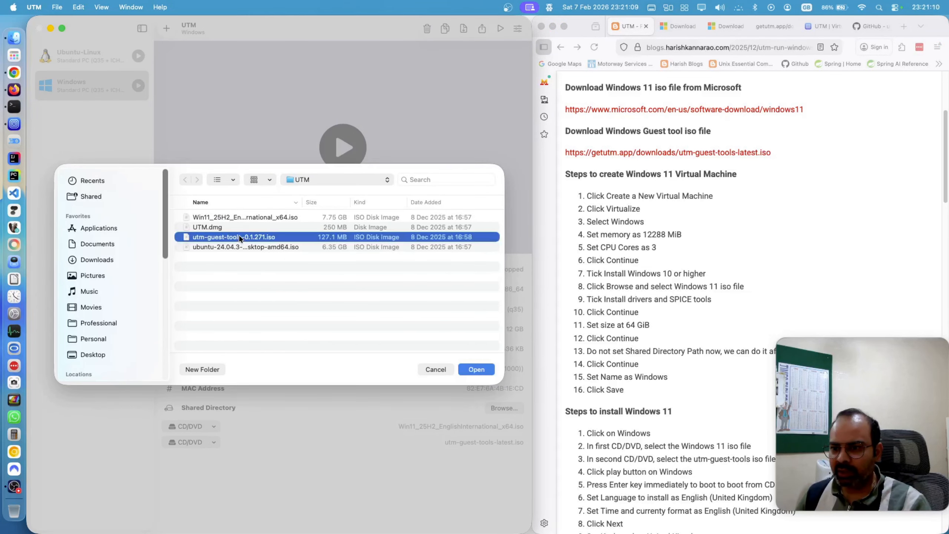
{"action": "left_click", "coordinate": [476, 369]}
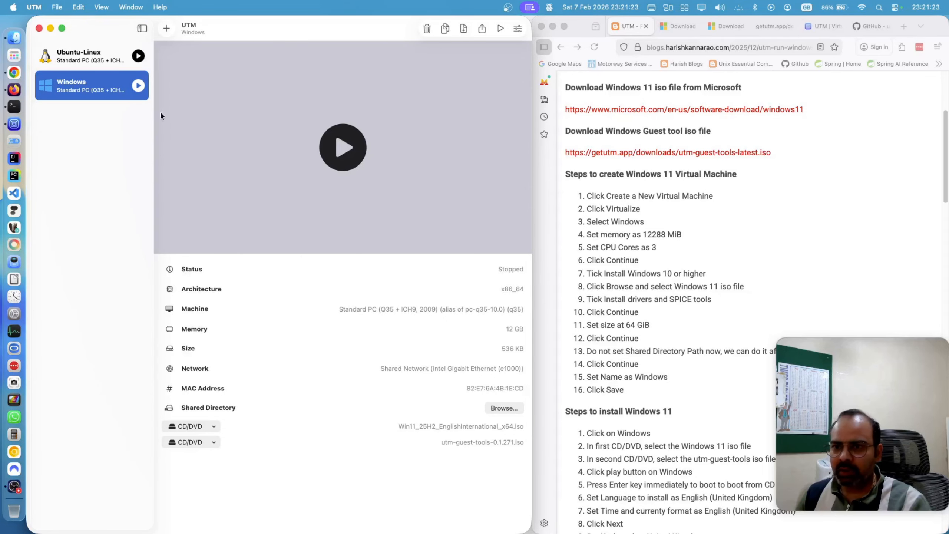
Try to boot the Windows virtual machine, skip the startup script and close its window, confirming the forced shutdown.
{"action": "left_click", "coordinate": [137, 86]}
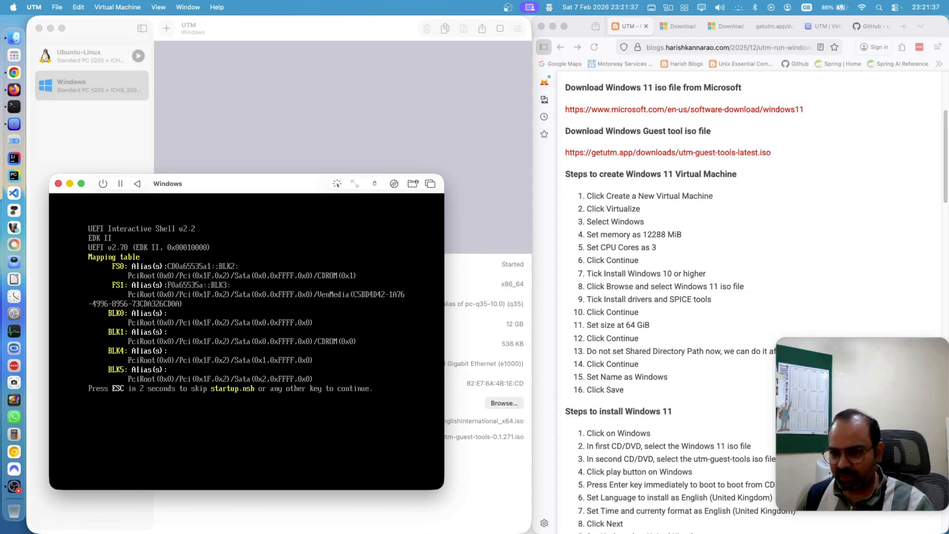
{"action": "key", "text": "Escape"}
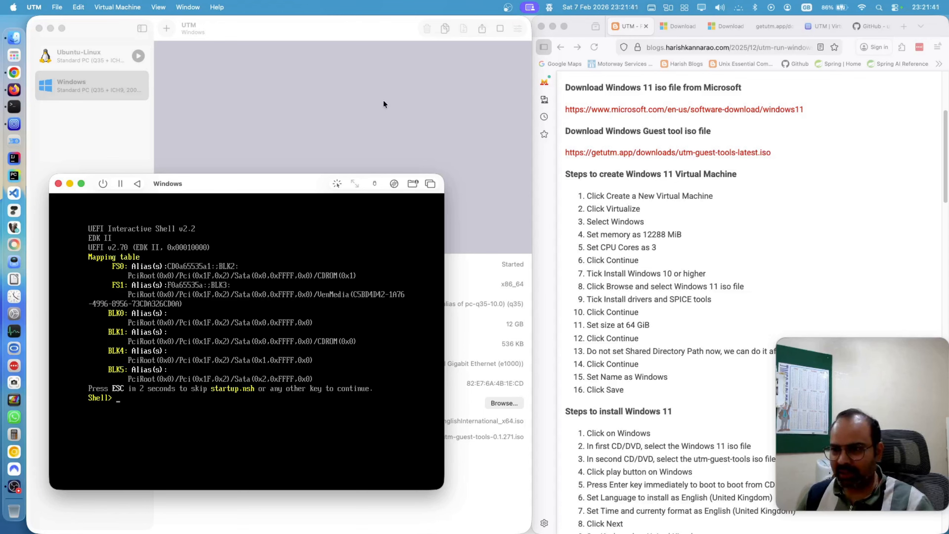
{"action": "left_click", "coordinate": [57, 183]}
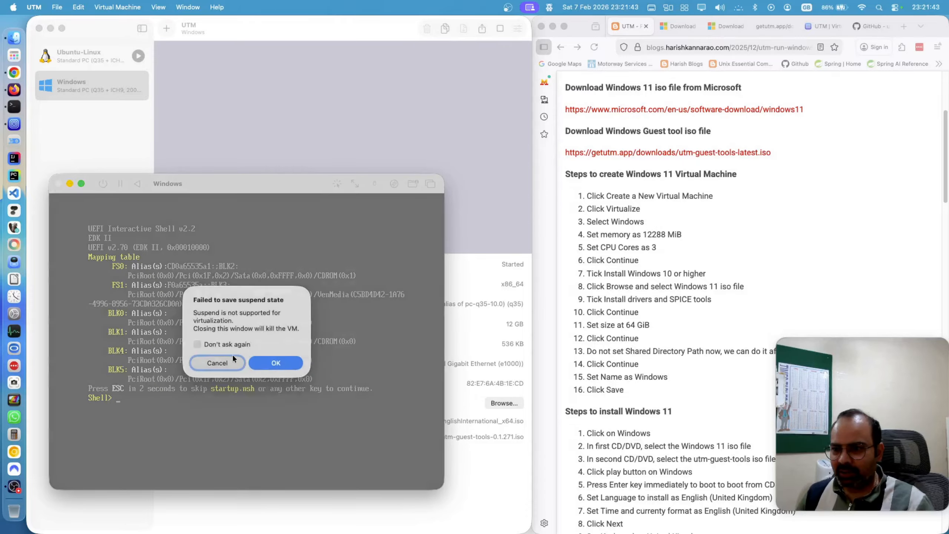
{"action": "left_click", "coordinate": [271, 368]}
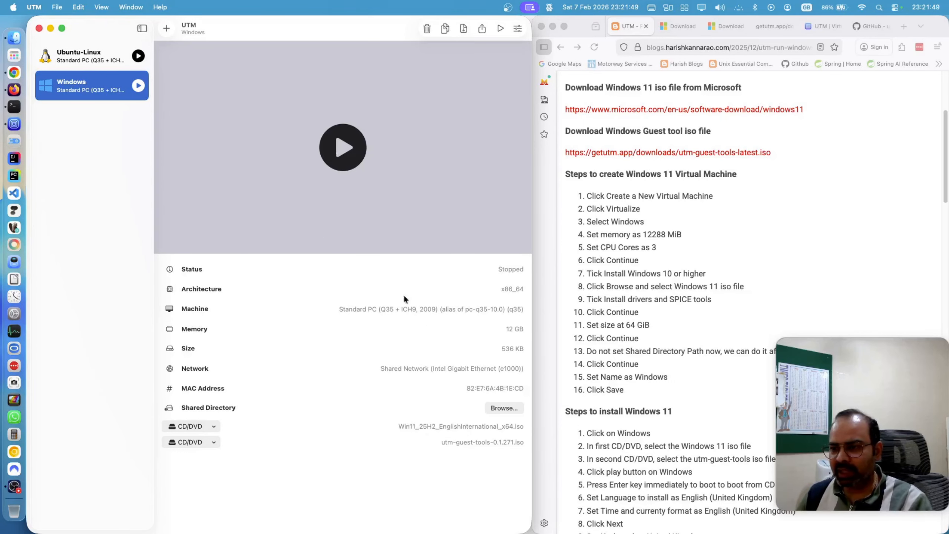
Start the Windows virtual machine, boot it from the CD/DVD image and check the blog's Windows 11 install steps.
{"action": "left_click", "coordinate": [328, 159]}
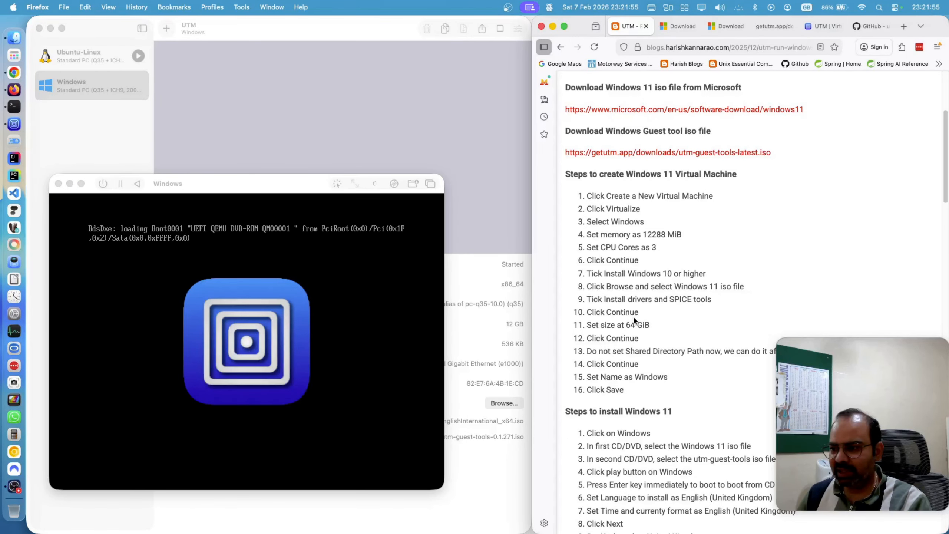
{"action": "scroll", "coordinate": [633, 316], "scroll_direction": "down", "scroll_amount": 5}
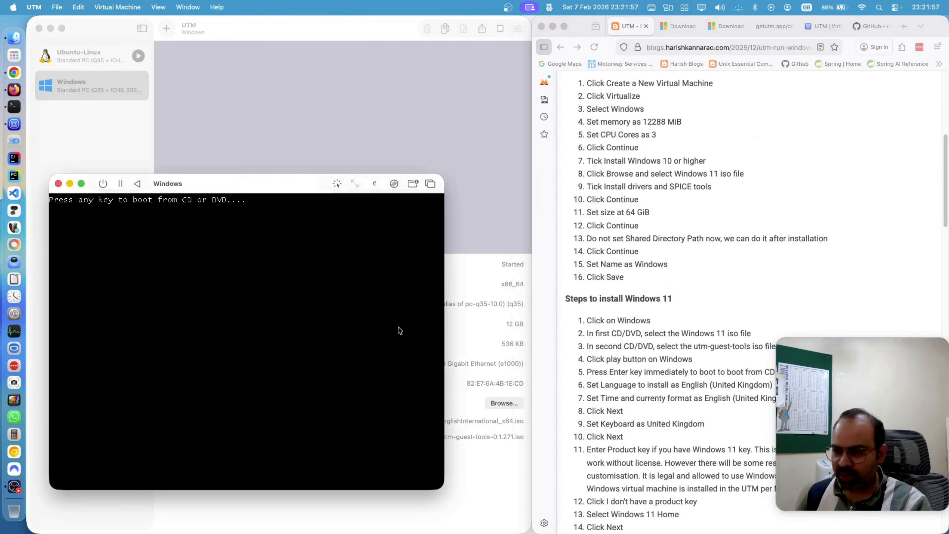
{"action": "key", "text": "Return"}
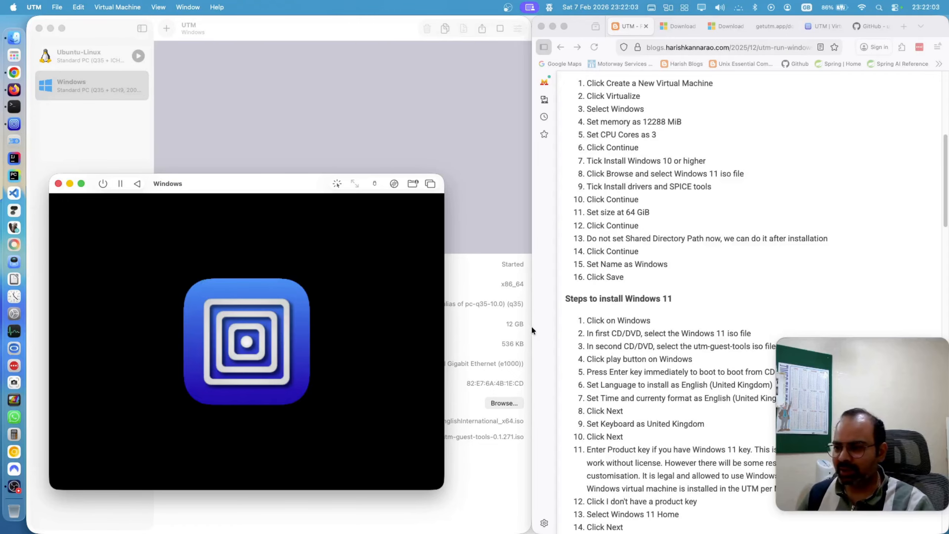
{"action": "left_click", "coordinate": [609, 386]}
{"action": "scroll", "coordinate": [610, 386], "scroll_direction": "down", "scroll_amount": 5}
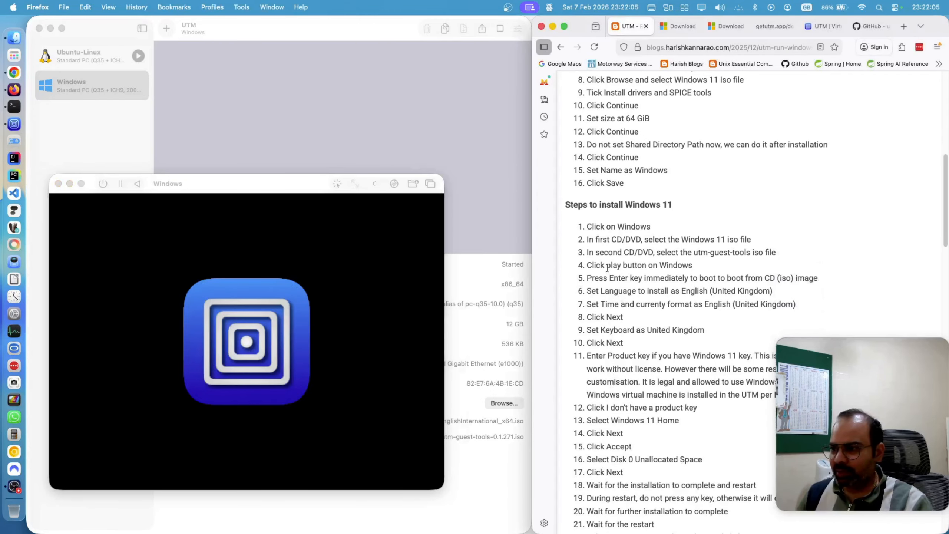
{"action": "left_click_drag", "start_coordinate": [587, 278], "coordinate": [833, 283]}
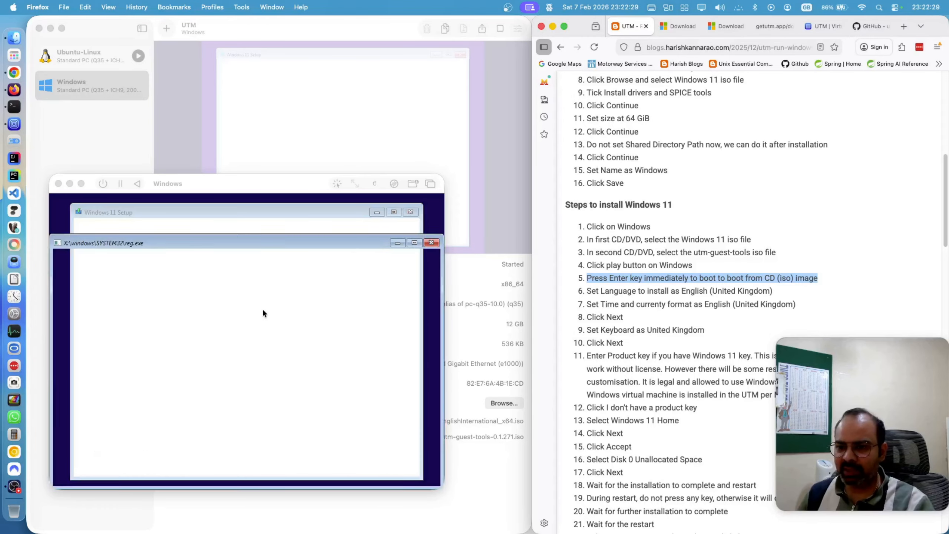
Accept English (United Kingdom) for language, time and currency format, and United Kingdom as the keyboard in Windows 11 Setup.
{"action": "left_click", "coordinate": [219, 303]}
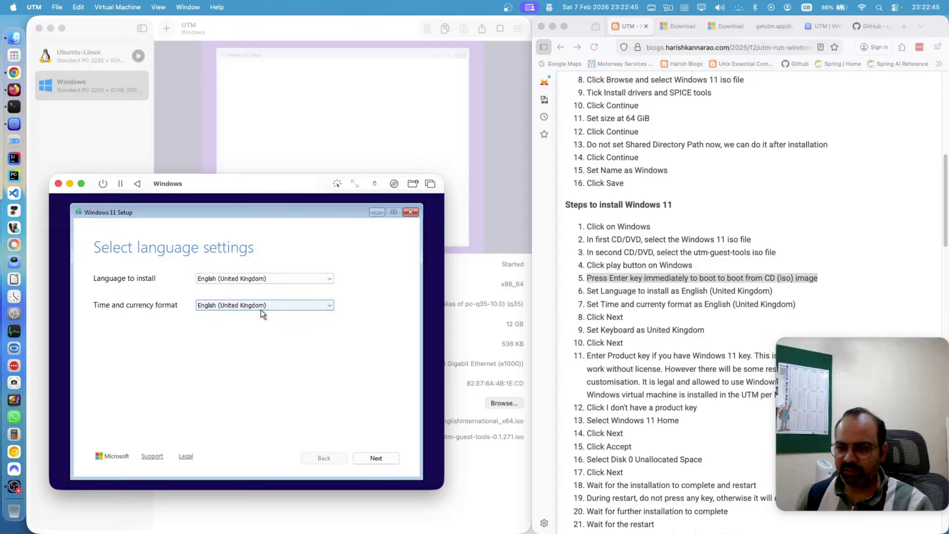
{"action": "left_click", "coordinate": [389, 458]}
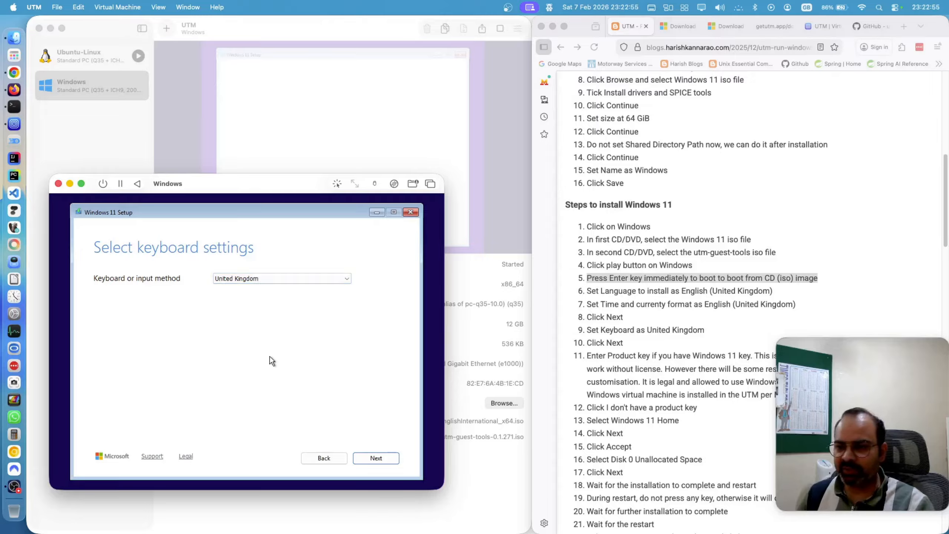
{"action": "left_click", "coordinate": [366, 456]}
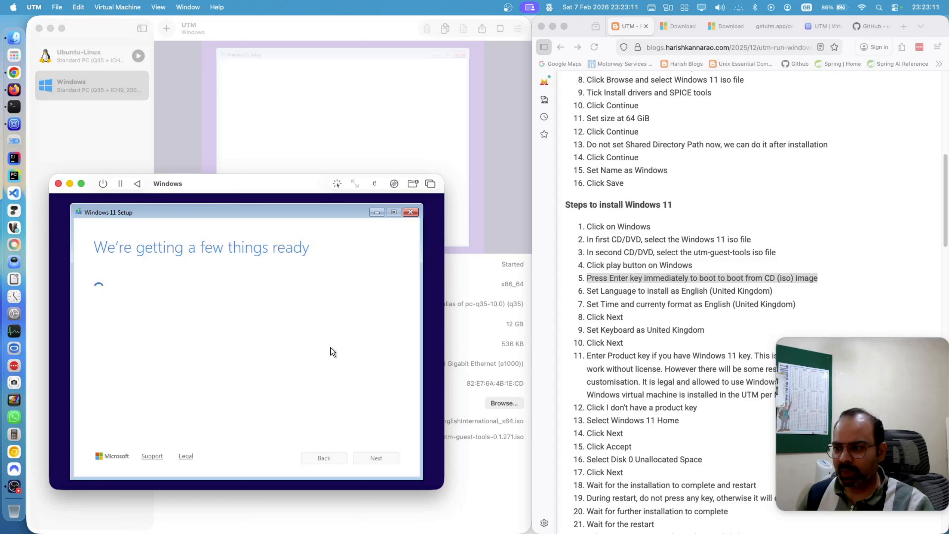
Check the blog's product key guidance, continue setup without a product key and choose the Windows 11 Home image.
{"action": "left_click", "coordinate": [666, 335]}
{"action": "scroll", "coordinate": [666, 335], "scroll_direction": "down", "scroll_amount": 1}
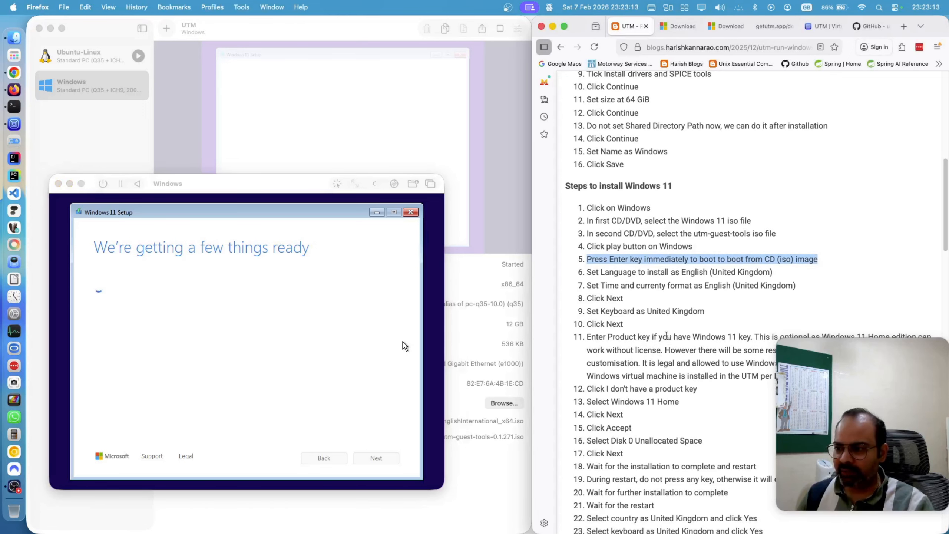
{"action": "scroll", "coordinate": [667, 336], "scroll_direction": "down", "scroll_amount": 4}
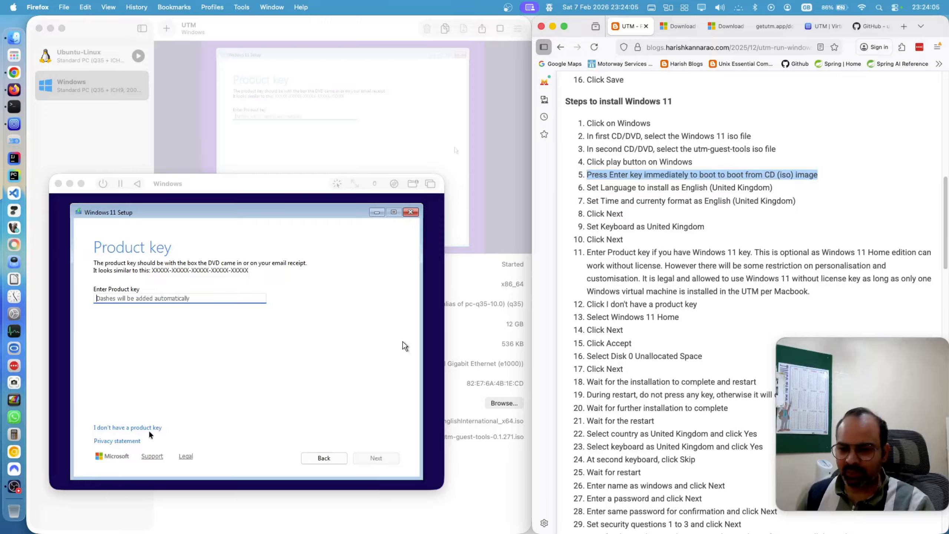
{"action": "left_click", "coordinate": [403, 341]}
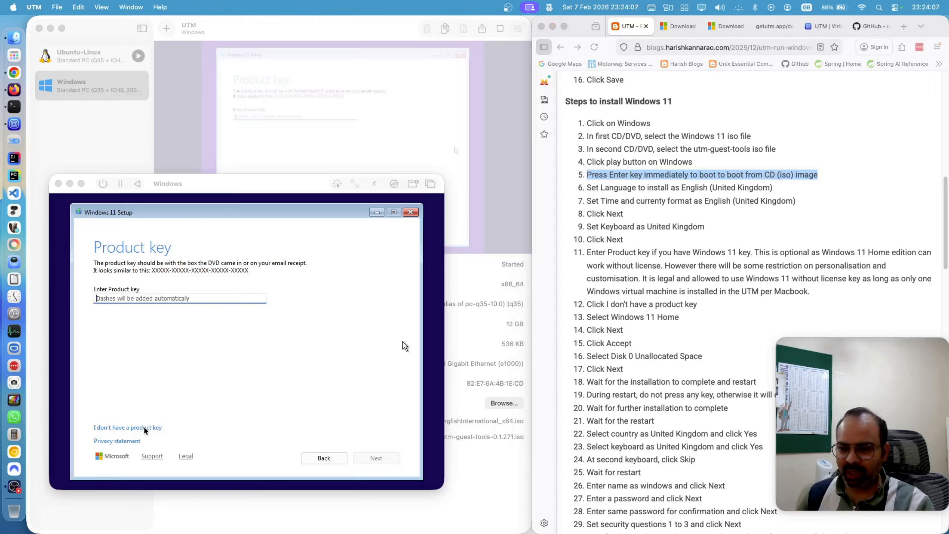
{"action": "left_click", "coordinate": [146, 429]}
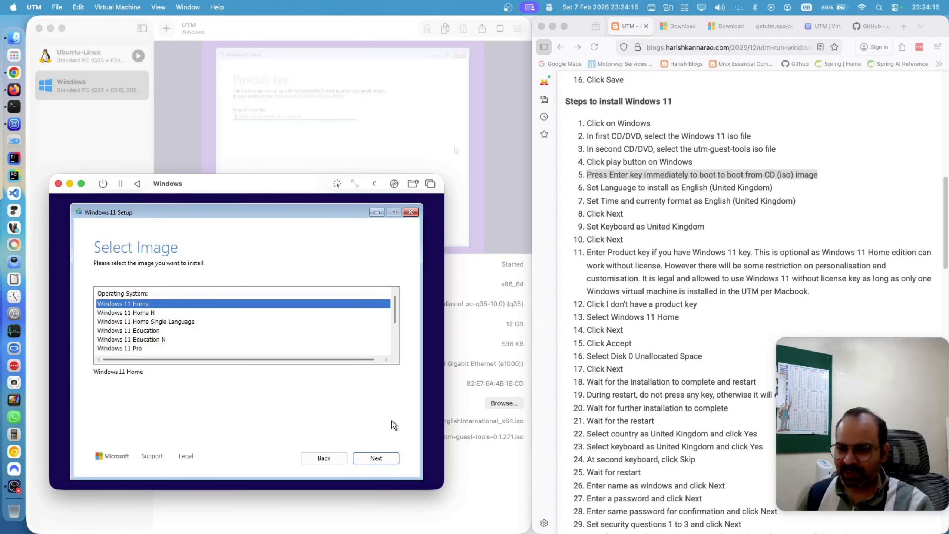
{"action": "left_click", "coordinate": [380, 456]}
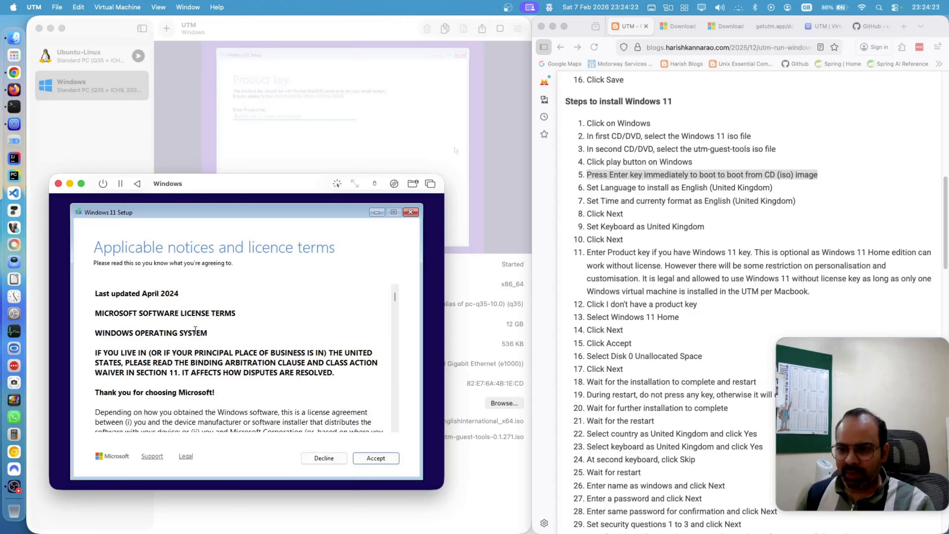
Review and accept the licence terms, and choose Disk 0 Unallocated Space as the location to install Windows 11.
{"action": "scroll", "coordinate": [394, 302], "scroll_direction": "down", "scroll_amount": 10}
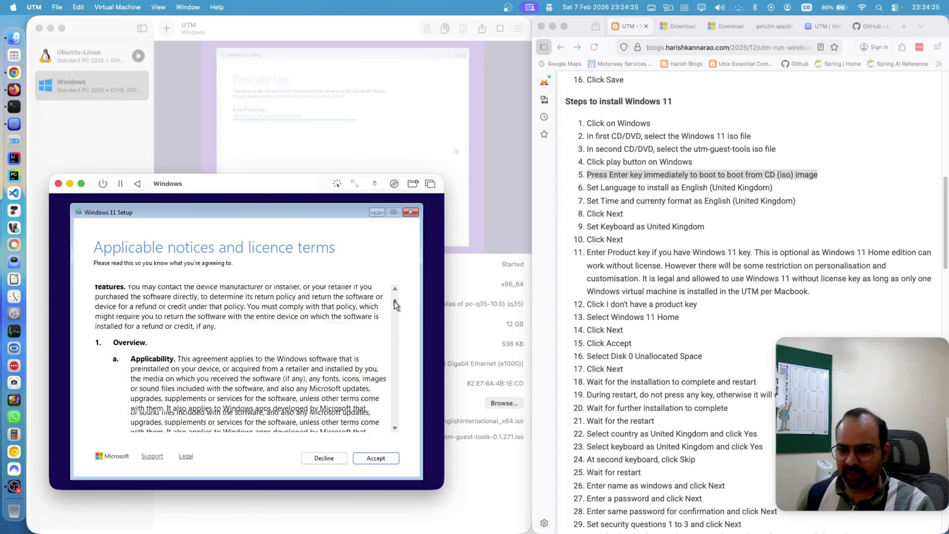
{"action": "left_click_drag", "start_coordinate": [395, 312], "coordinate": [392, 419]}
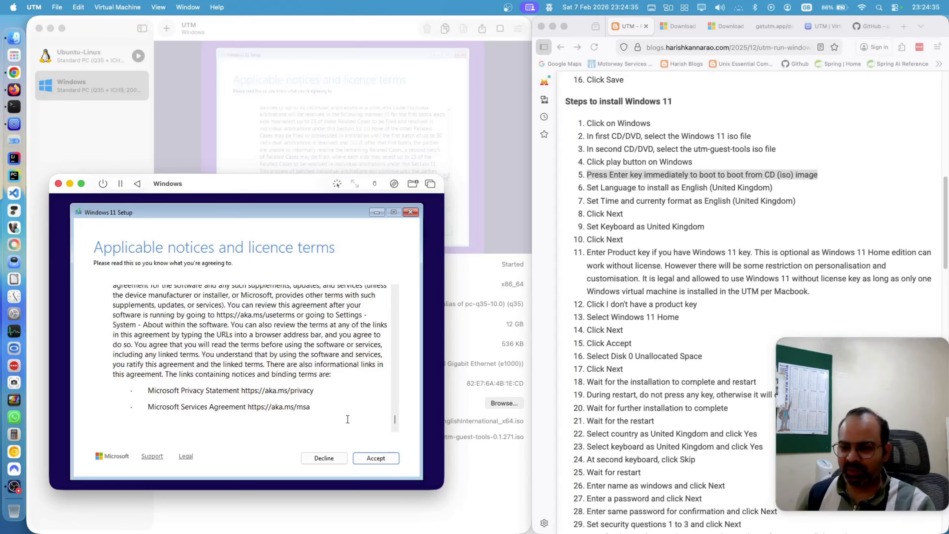
{"action": "left_click", "coordinate": [383, 457]}
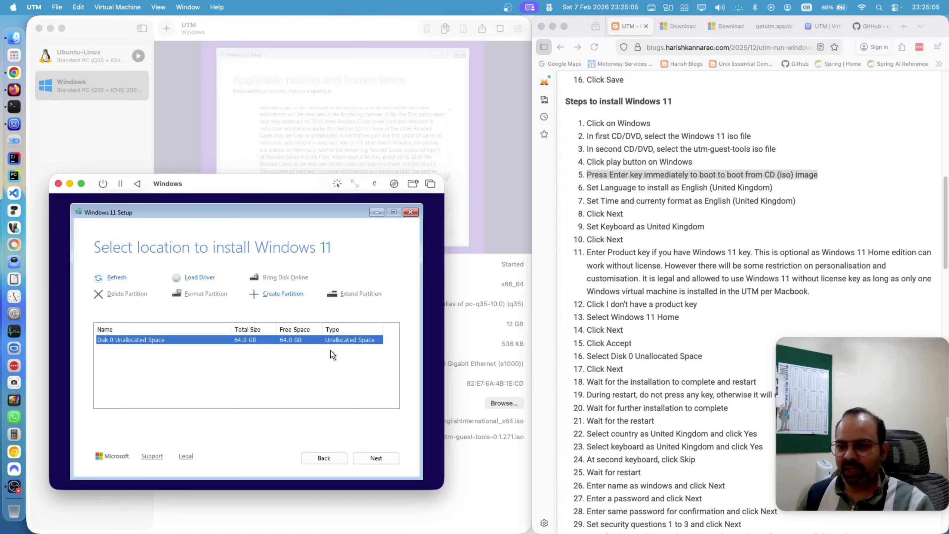
{"action": "left_click", "coordinate": [376, 458]}
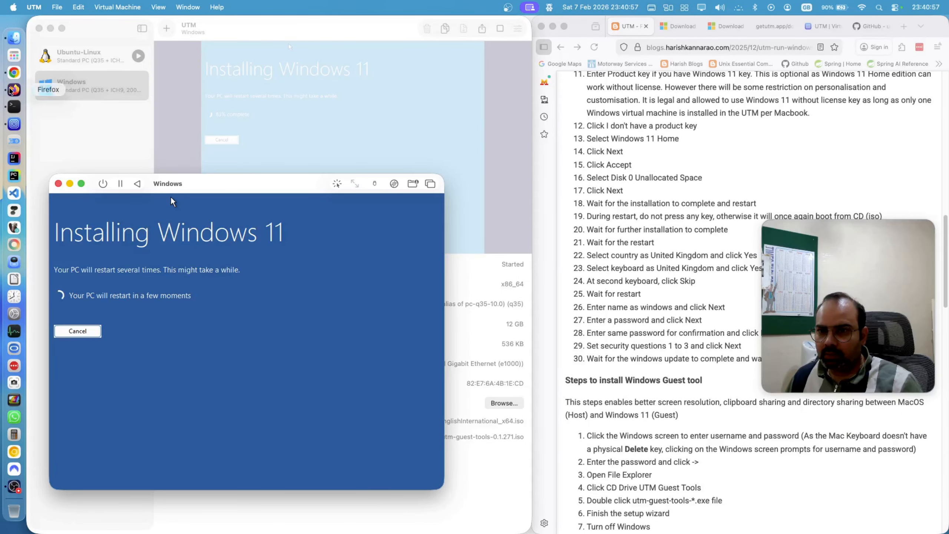
Confirm United Kingdom as the region and keyboard layout, and skip adding a second keyboard layout.
{"action": "left_click", "coordinate": [14, 90]}
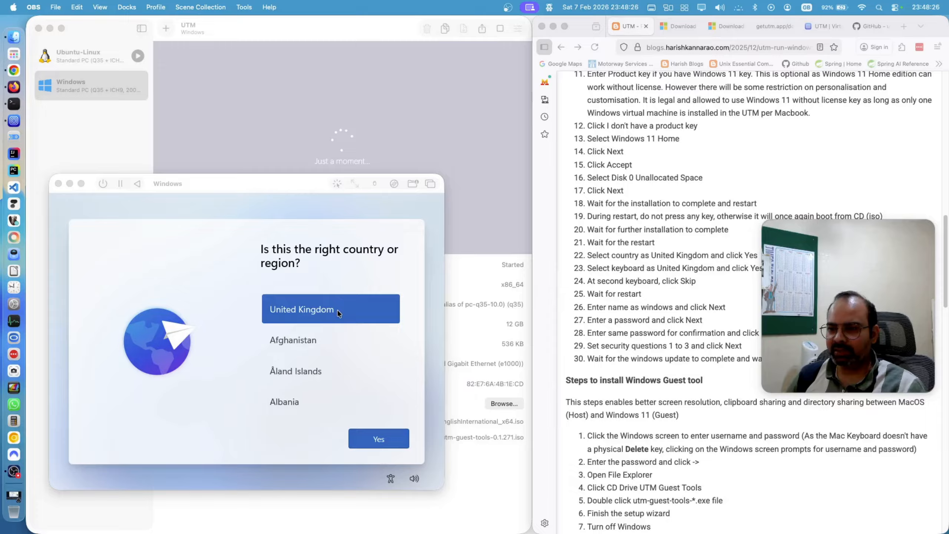
{"action": "left_click", "coordinate": [384, 438]}
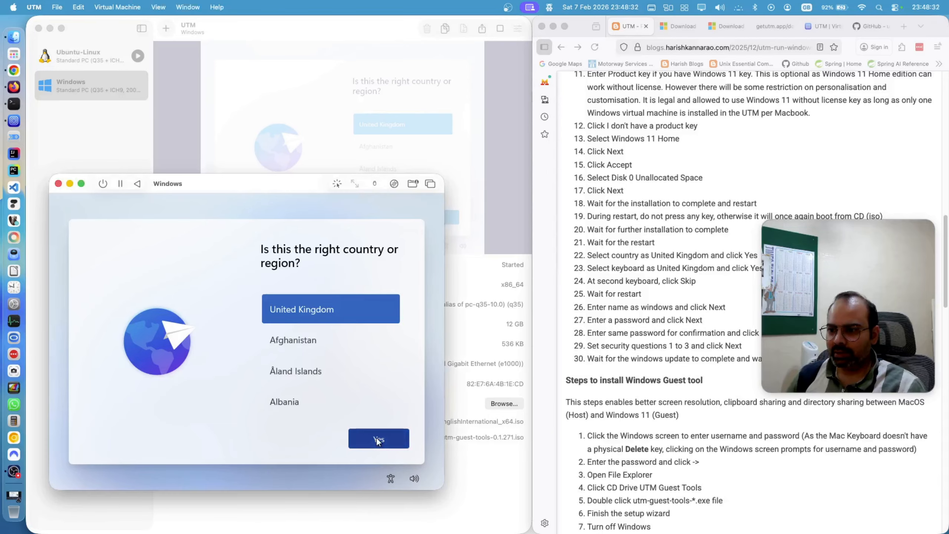
{"action": "left_click", "coordinate": [377, 438]}
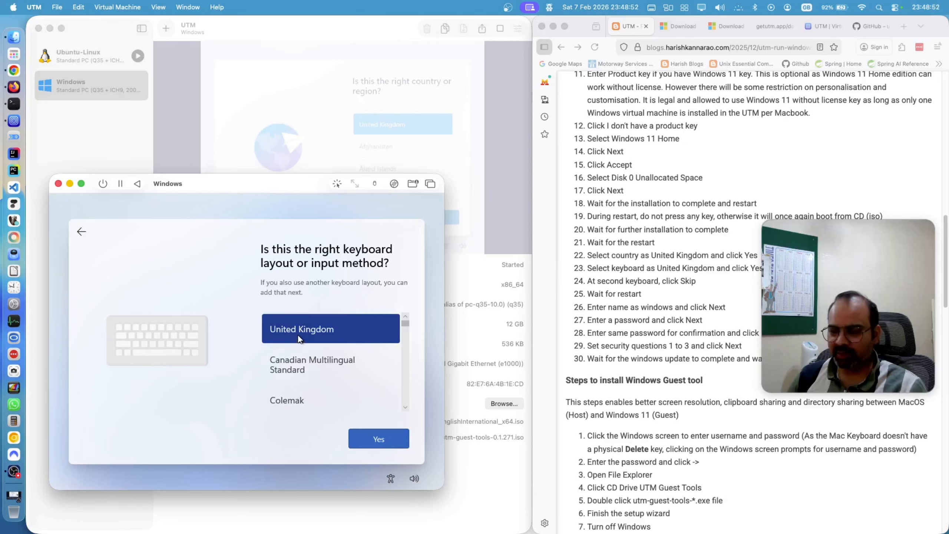
{"action": "left_click", "coordinate": [390, 443]}
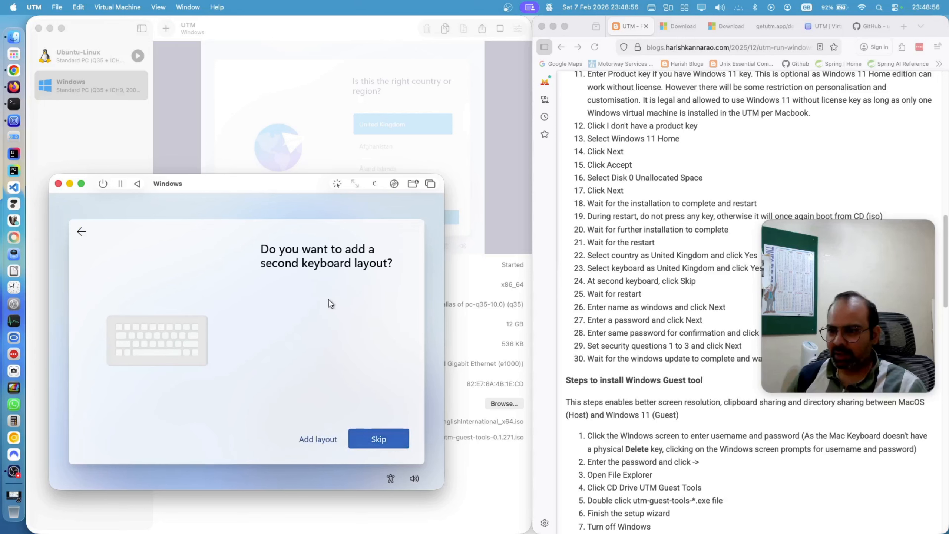
{"action": "left_click", "coordinate": [363, 432]}
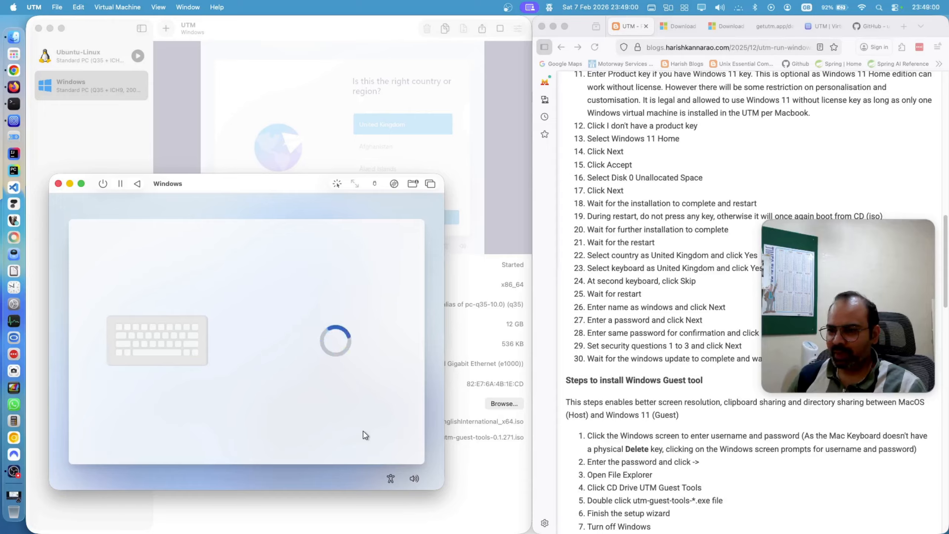
{"action": "left_click", "coordinate": [586, 296]}
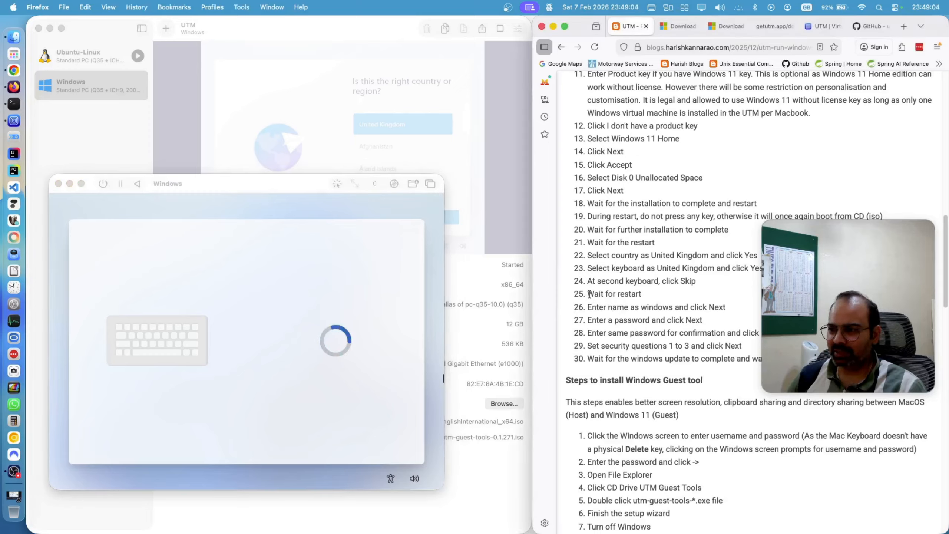
{"action": "left_click_drag", "start_coordinate": [587, 295], "coordinate": [637, 295]}
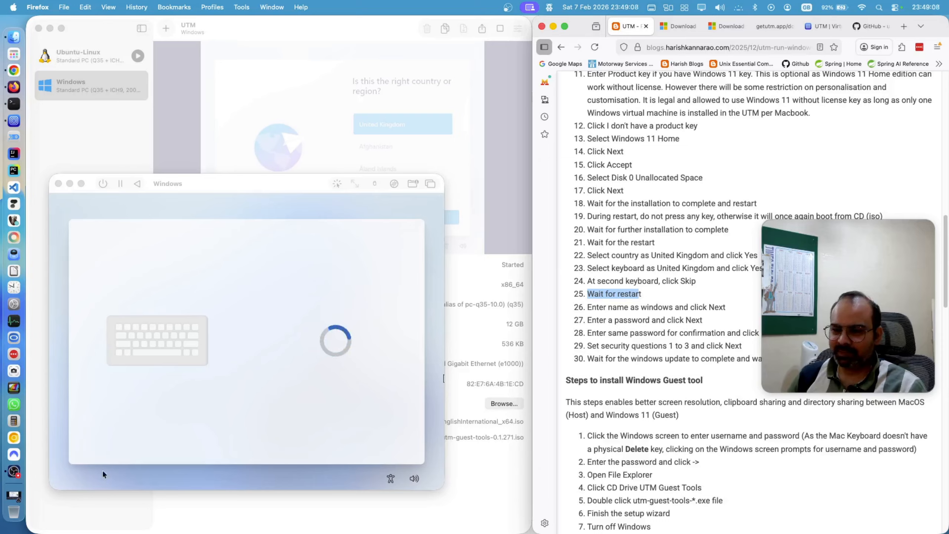
{"action": "left_click", "coordinate": [14, 495]}
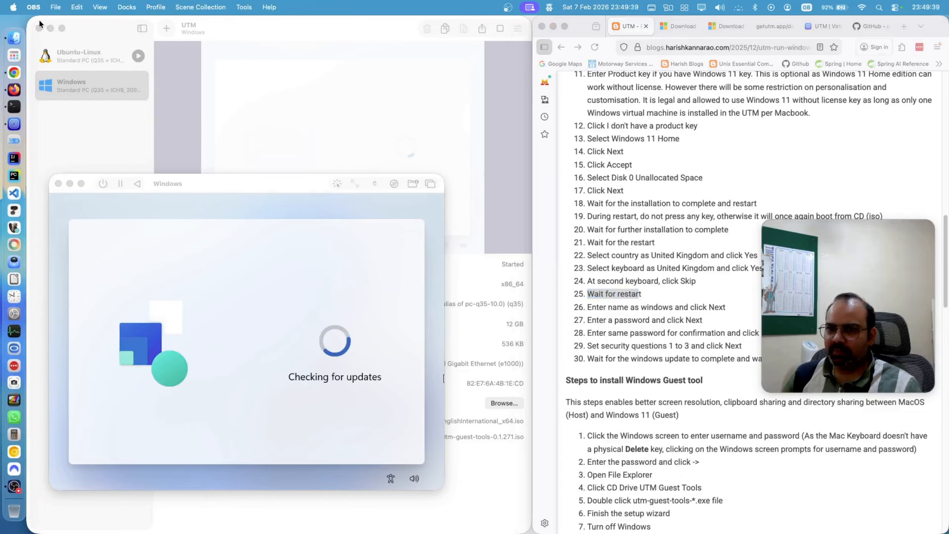
{"action": "left_click", "coordinate": [45, 23]}
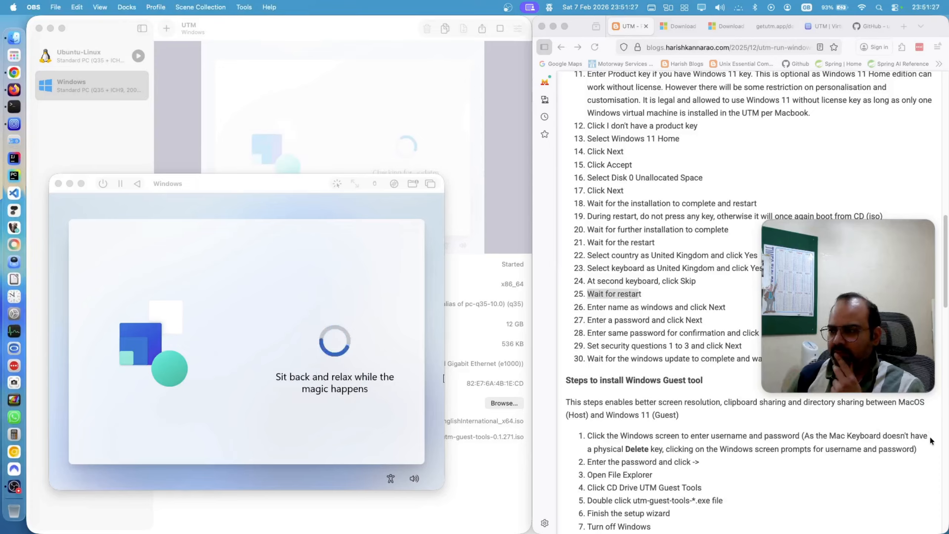
{"action": "left_click", "coordinate": [43, 21]}
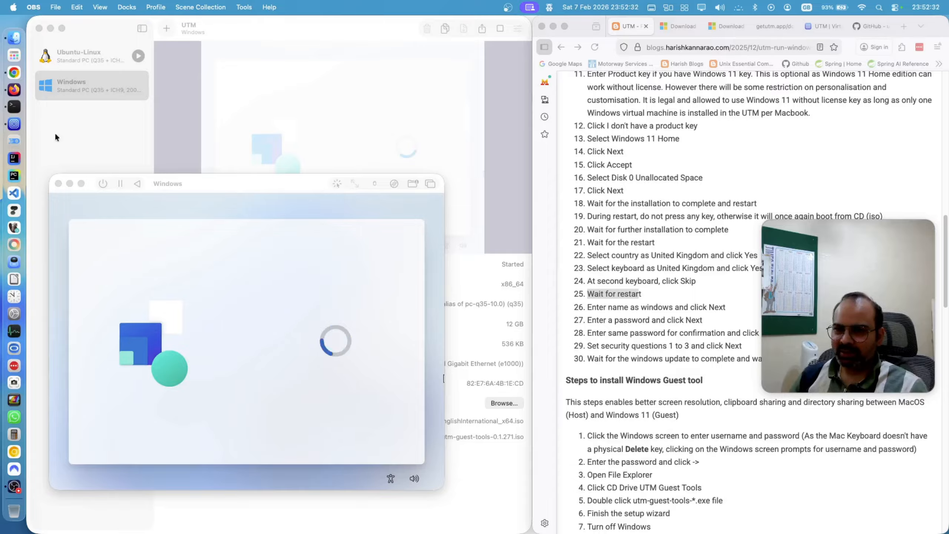
{"action": "left_click", "coordinate": [46, 21]}
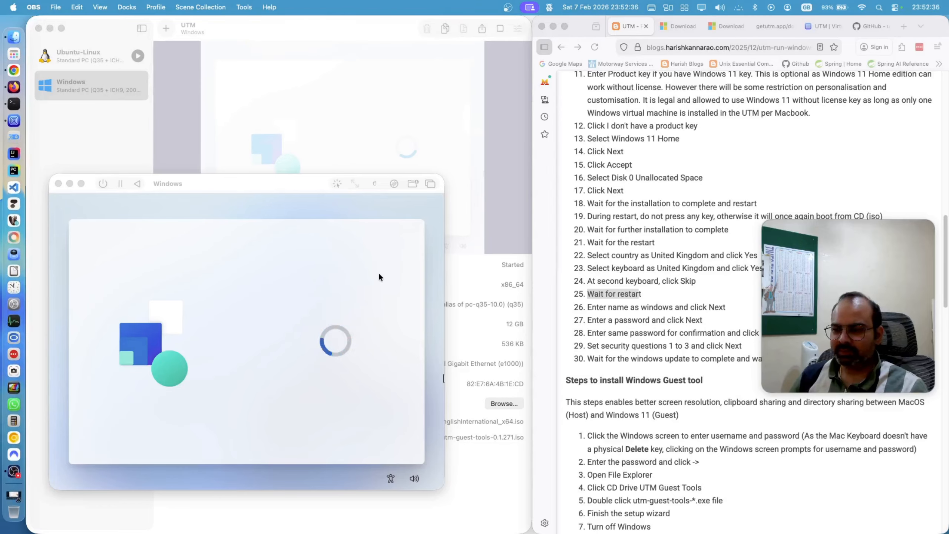
{"action": "left_click", "coordinate": [614, 293]}
{"action": "left_click", "coordinate": [626, 301]}
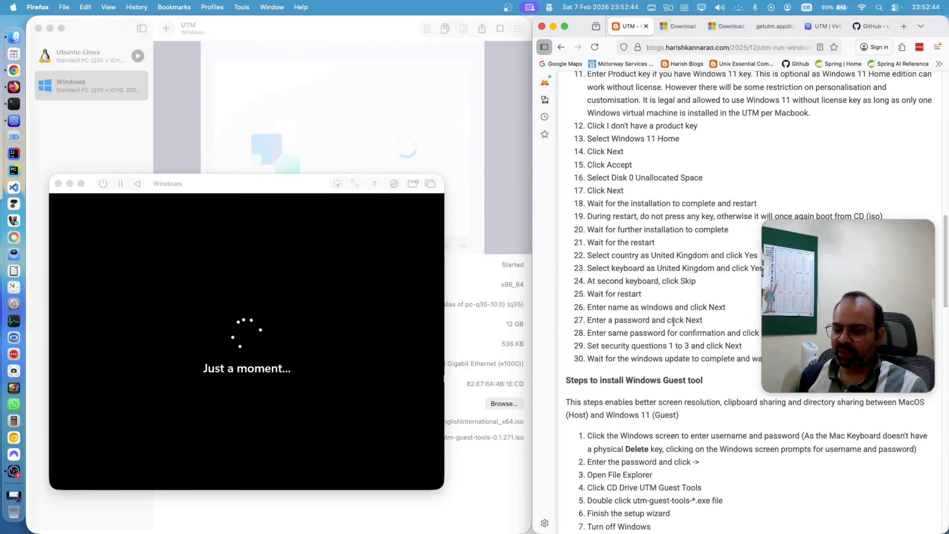
{"action": "left_click", "coordinate": [19, 497]}
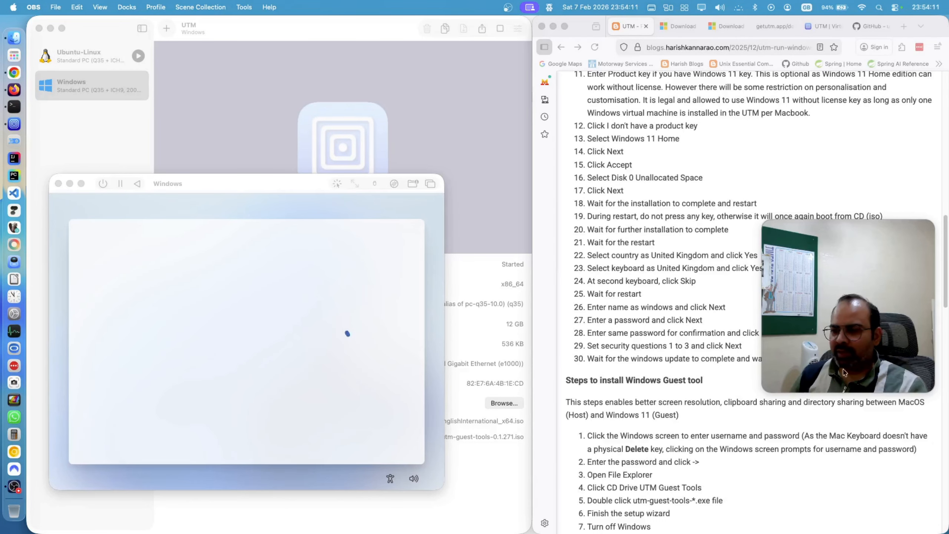
{"action": "left_click", "coordinate": [42, 23]}
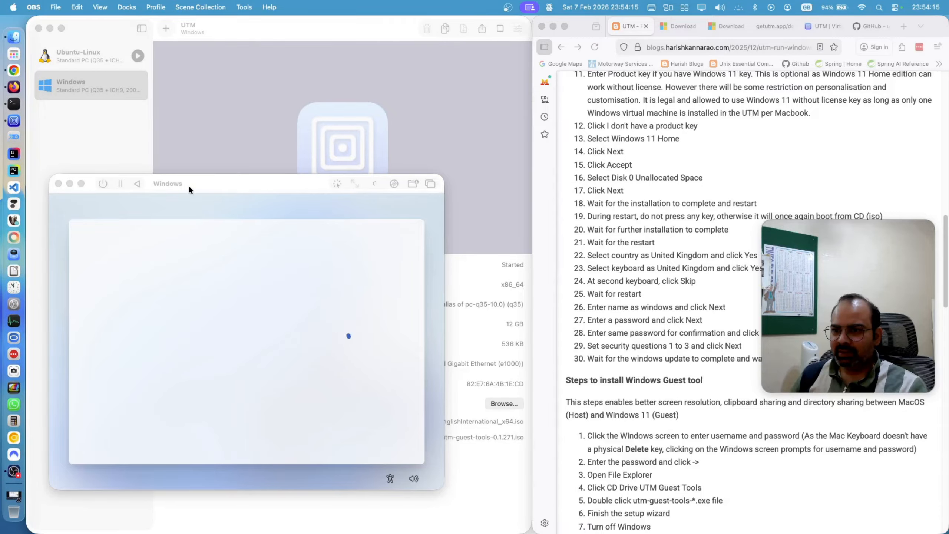
Return to the Windows virtual machine, enter windows as the device user's name and continue to password creation.
{"action": "left_click", "coordinate": [209, 182]}
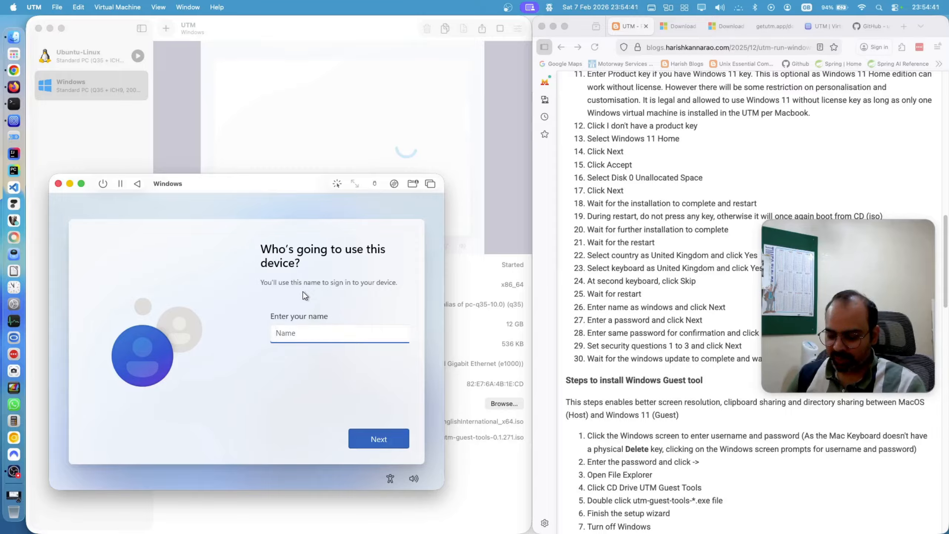
{"action": "type", "text": "win"}
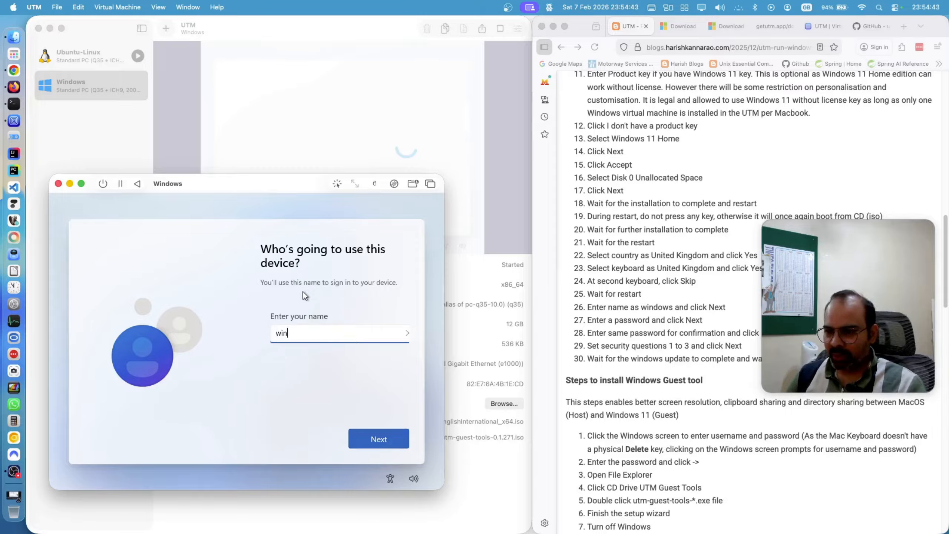
{"action": "type", "text": "dows"}
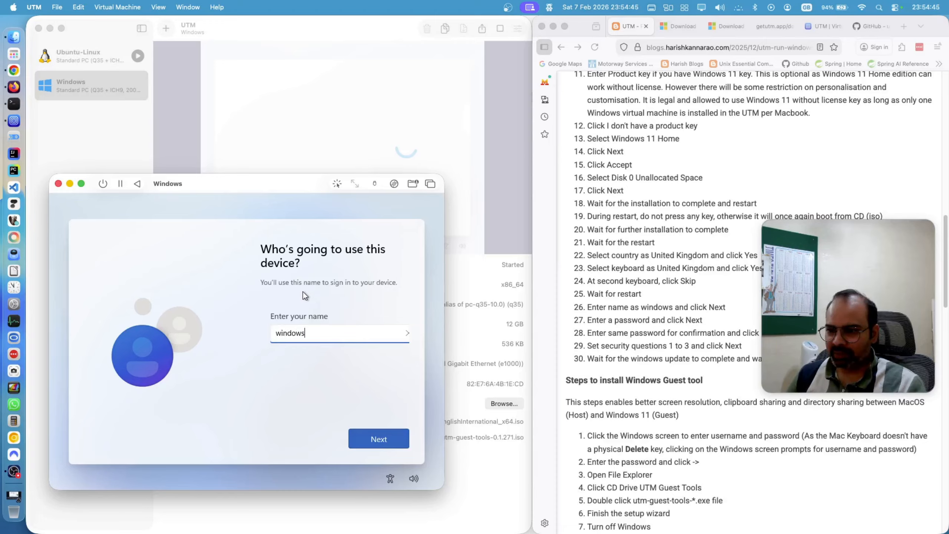
{"action": "left_click", "coordinate": [382, 444]}
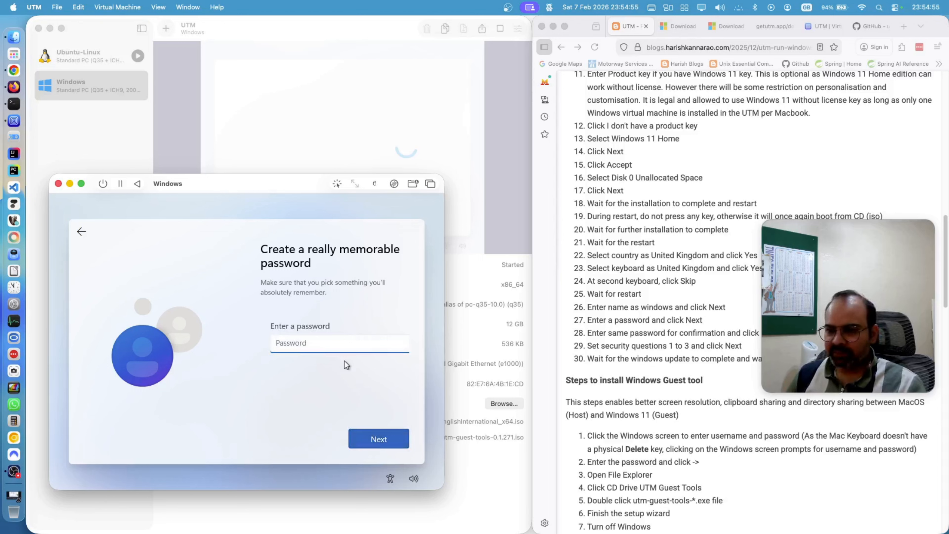
Create a password for the windows user, confirm it, and continue to the security questions.
{"action": "type", "text": "•••••••••"}
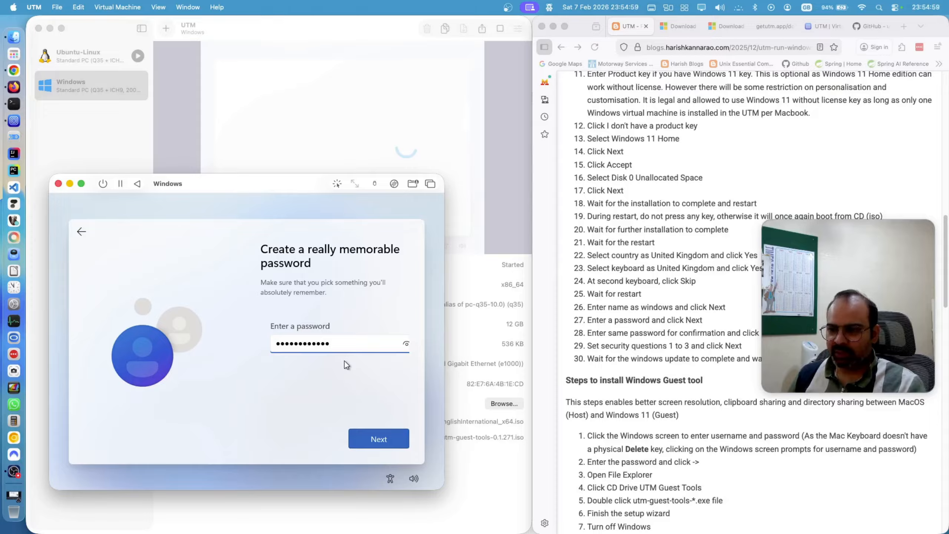
{"action": "left_click", "coordinate": [401, 442]}
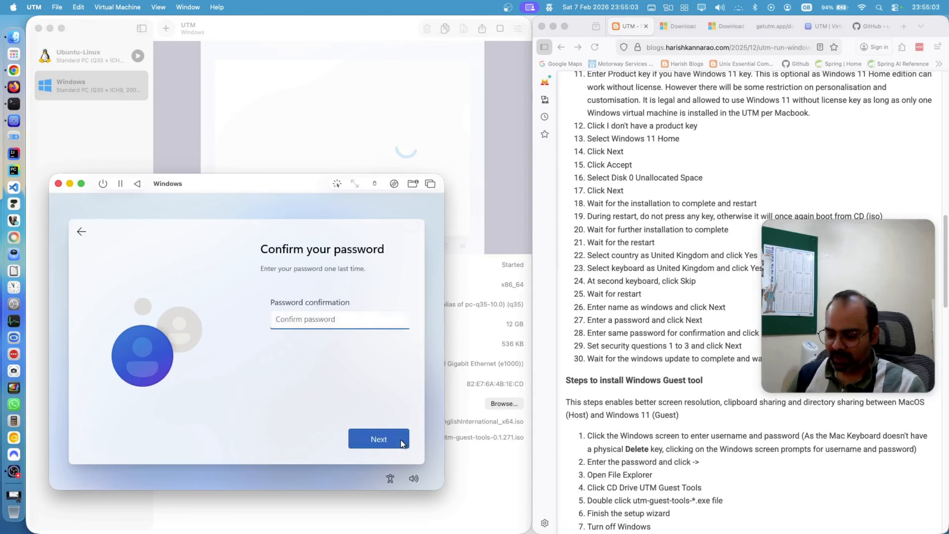
{"action": "type", "text": "••••••"}
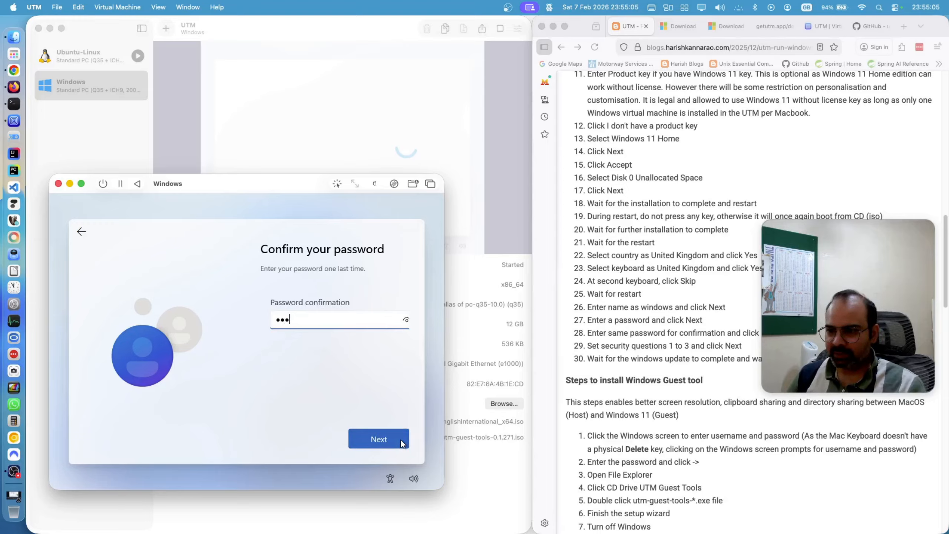
{"action": "type", "text": "••••••"}
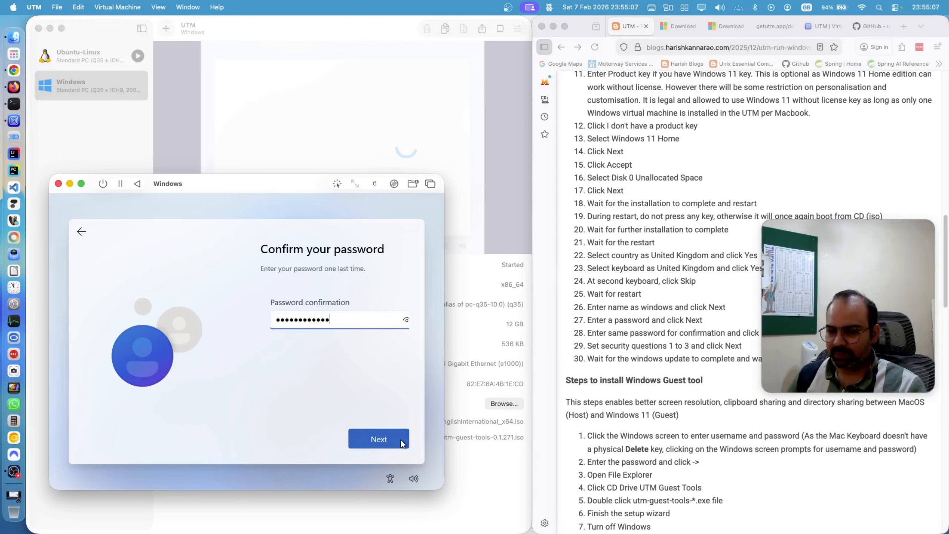
{"action": "left_click", "coordinate": [402, 443]}
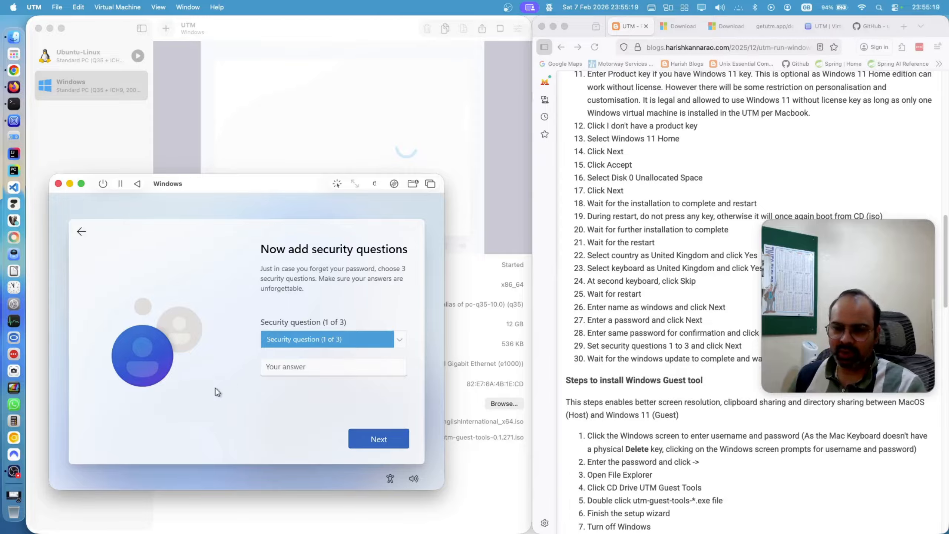
{"action": "left_click", "coordinate": [15, 496]}
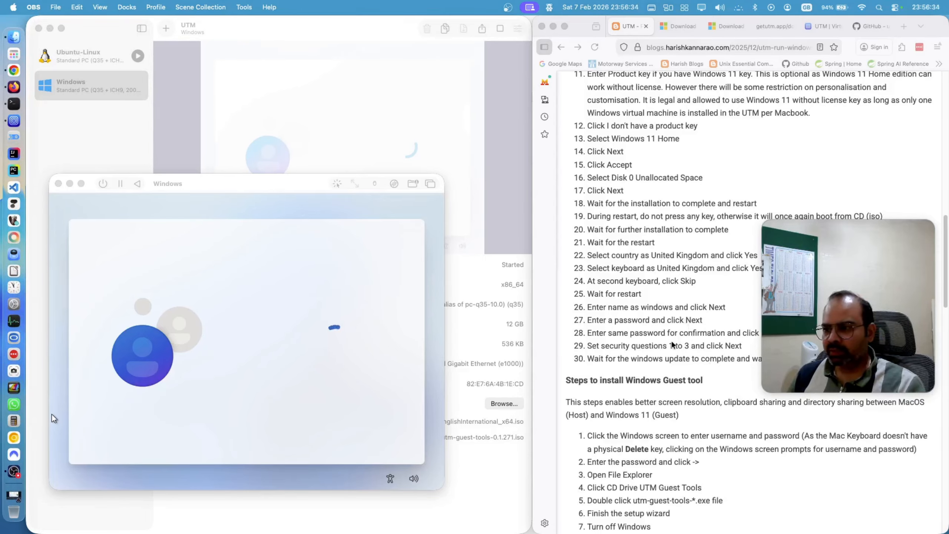
{"action": "left_click", "coordinate": [665, 361]}
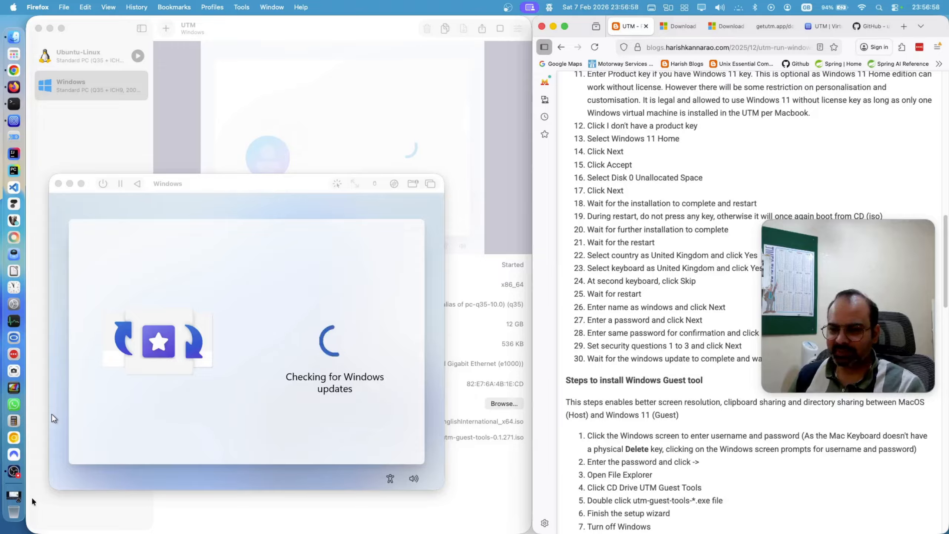
{"action": "left_click", "coordinate": [18, 495]}
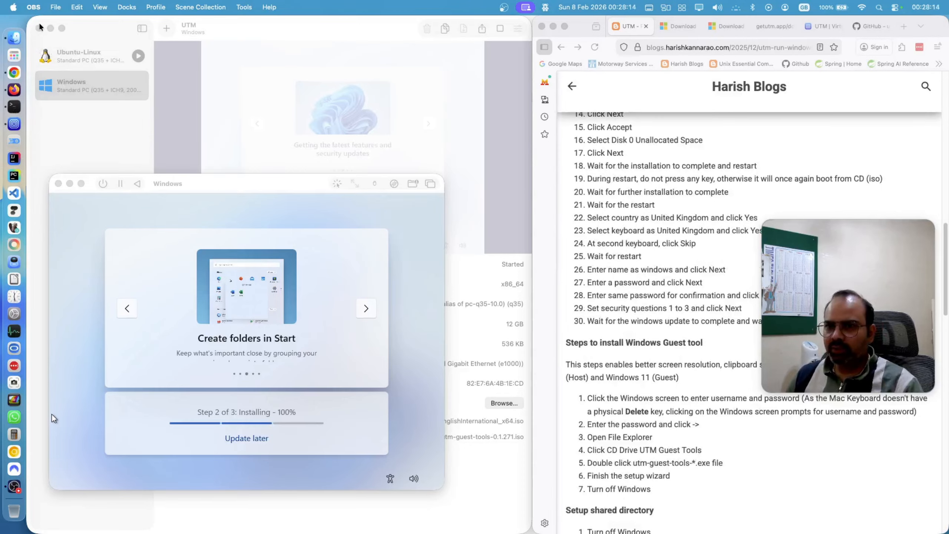
{"action": "left_click", "coordinate": [50, 28]}
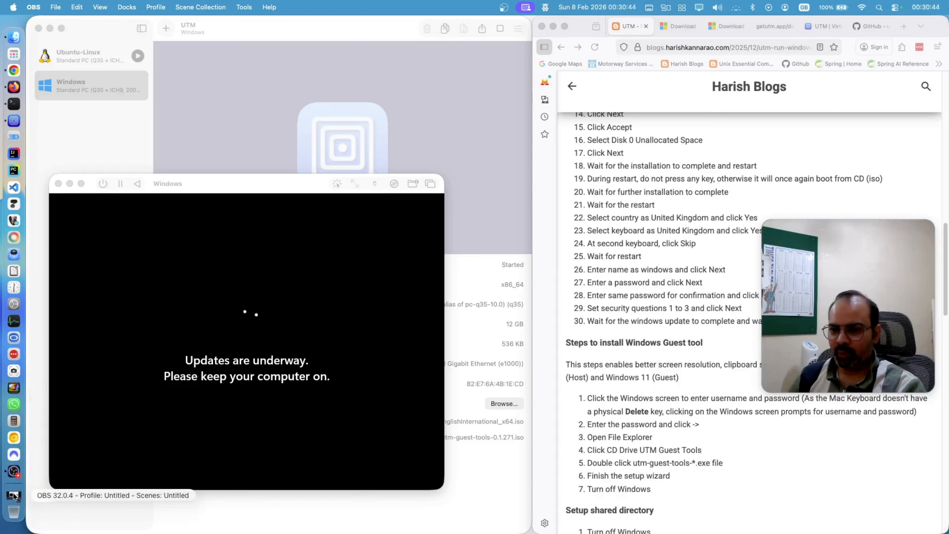
{"action": "left_click", "coordinate": [14, 496]}
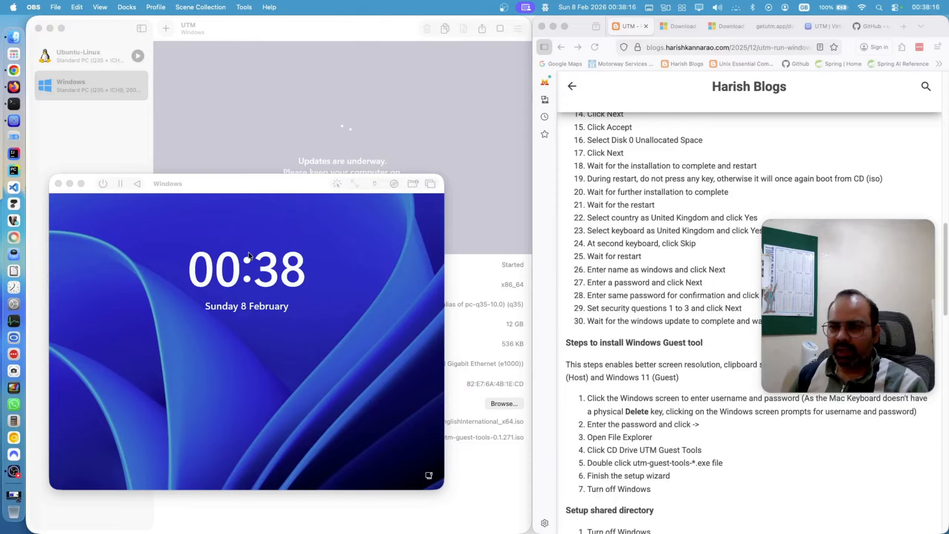
{"action": "left_click", "coordinate": [239, 178]}
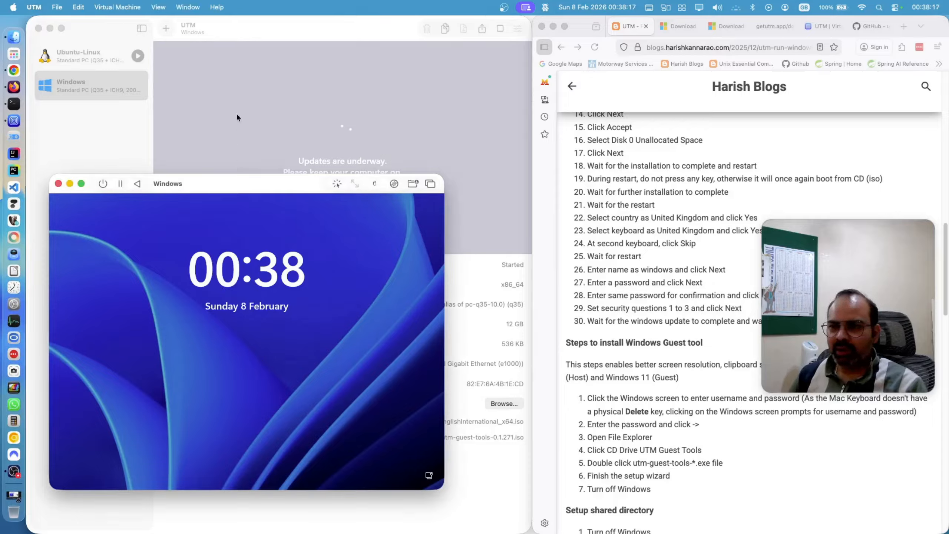
{"action": "left_click", "coordinate": [192, 7]}
{"action": "left_click", "coordinate": [197, 49]}
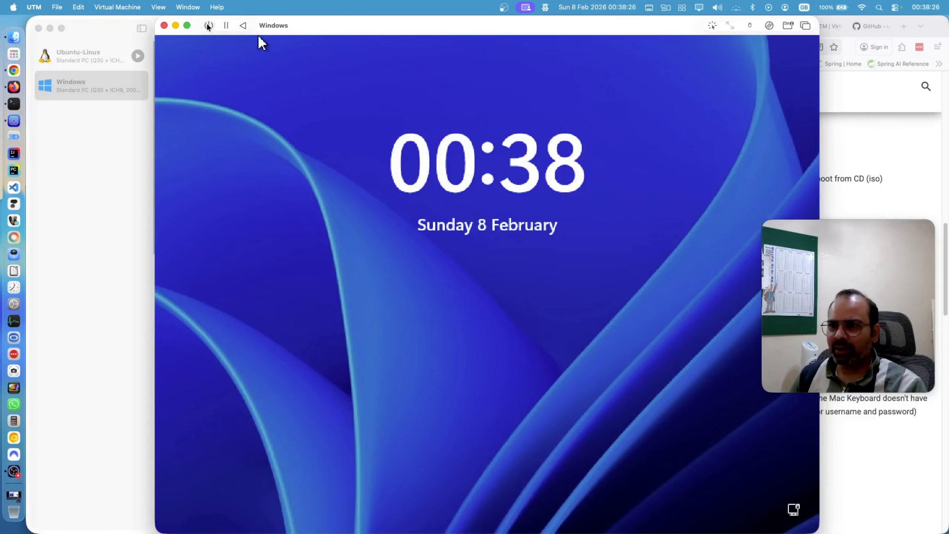
{"action": "left_click", "coordinate": [179, 7]}
{"action": "left_click", "coordinate": [204, 58]}
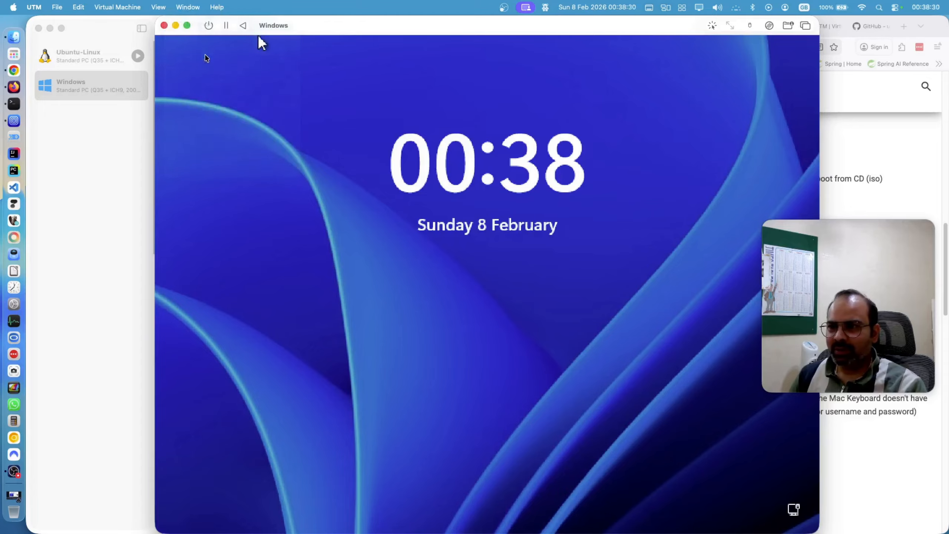
Reposition the virtual machine window and sign in to the windows account with its password.
{"action": "left_click_drag", "start_coordinate": [465, 126], "coordinate": [255, 89]}
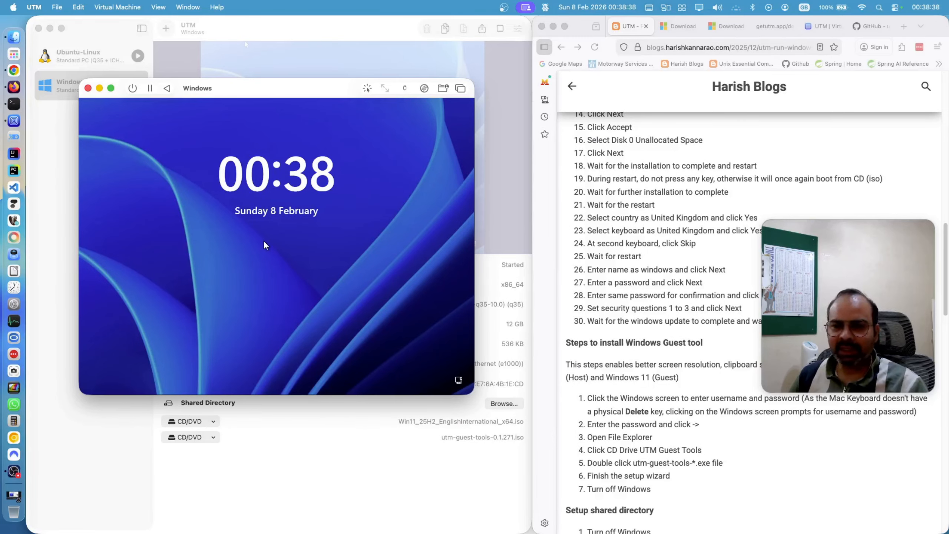
{"action": "left_click", "coordinate": [267, 260]}
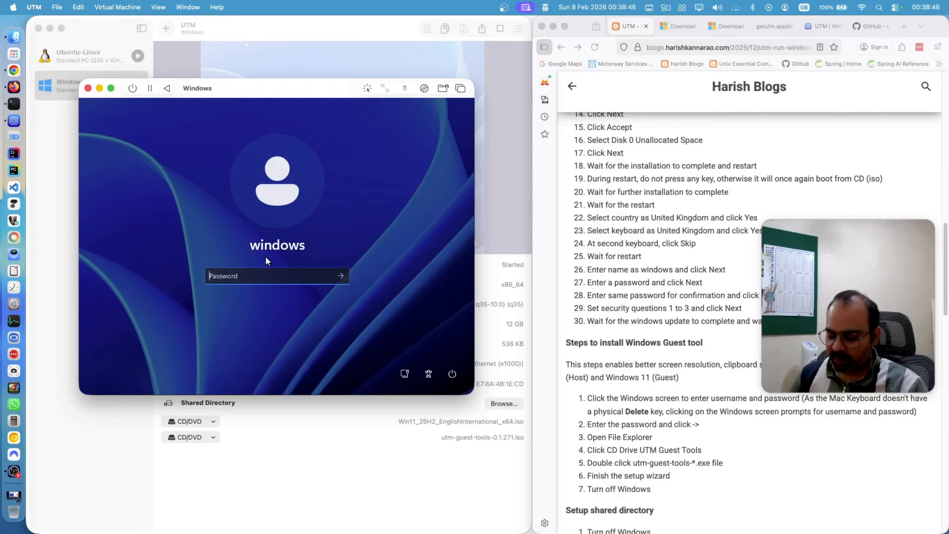
{"action": "type", "text": "••"}
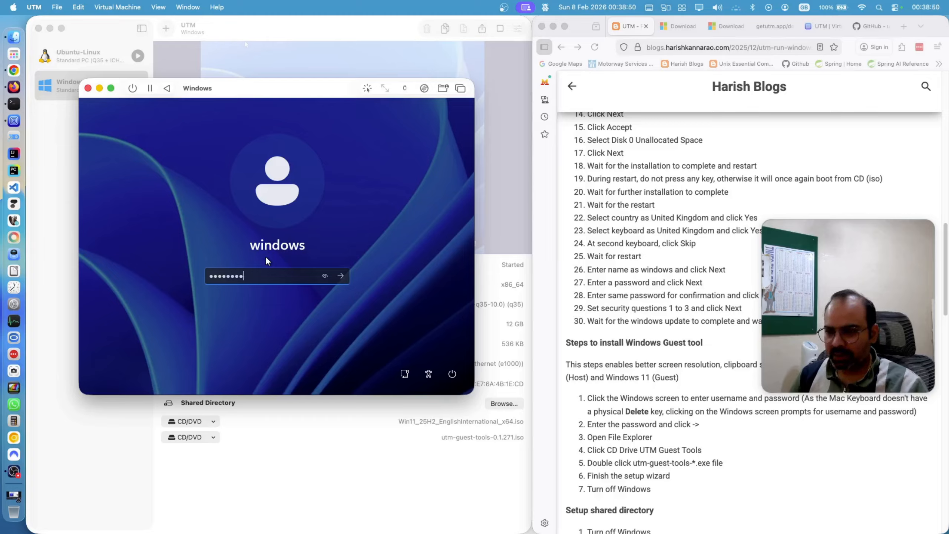
{"action": "key", "text": "BackSpace"}
{"action": "key", "text": "BackSpace"}
{"action": "key", "text": "BackSpace"}
{"action": "key", "text": "BackSpace"}
{"action": "key", "text": "BackSpace"}
{"action": "key", "text": "BackSpace"}
{"action": "key", "text": "BackSpace"}
{"action": "key", "text": "BackSpace"}
{"action": "type", "text": "•"}
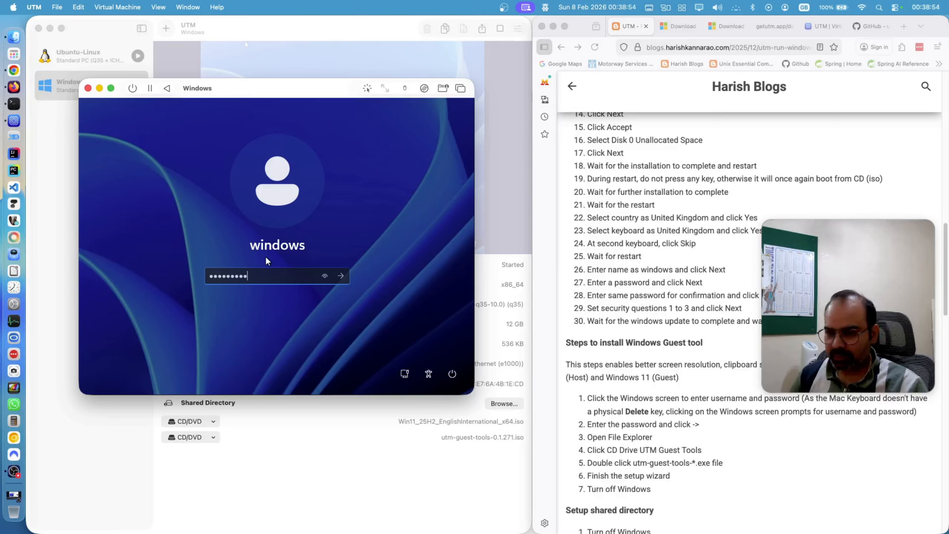
{"action": "key", "text": "Return"}
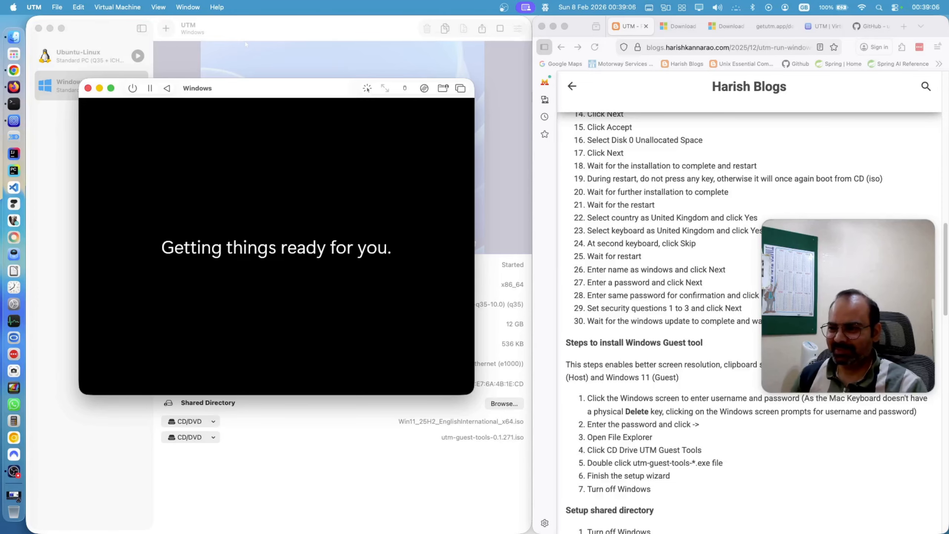
Read the blog's steps for installing the Windows guest tools and setting up the shared directory.
{"action": "left_click", "coordinate": [13, 496]}
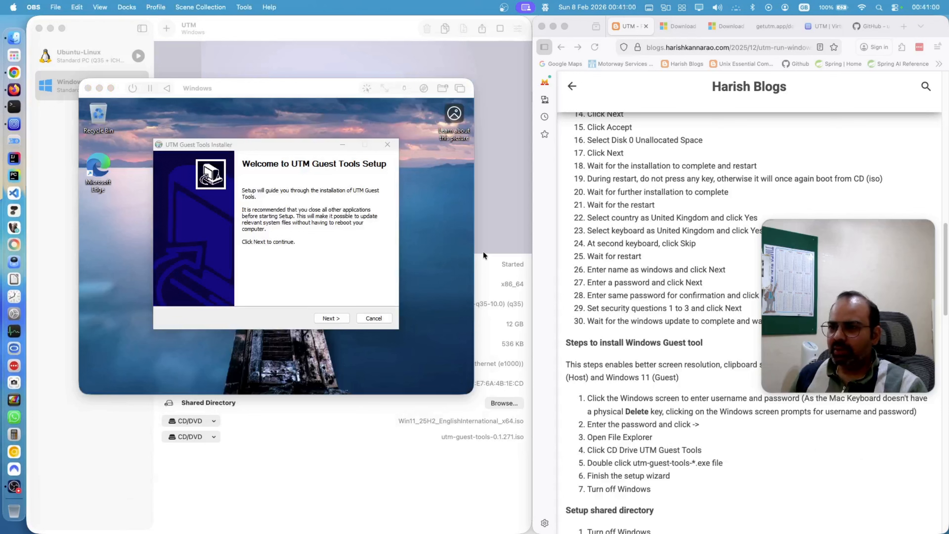
{"action": "key", "text": "super"}
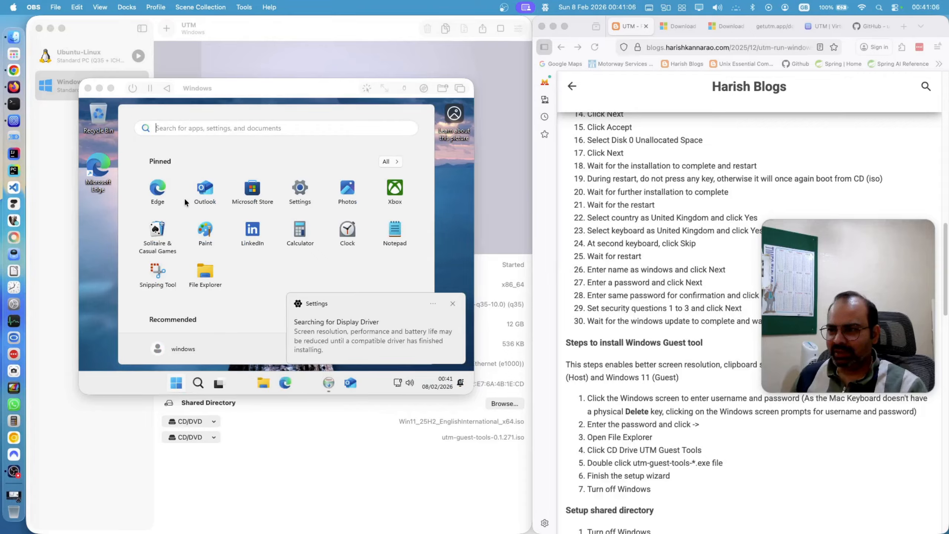
{"action": "left_click", "coordinate": [670, 295]}
{"action": "scroll", "coordinate": [671, 296], "scroll_direction": "down", "scroll_amount": 8}
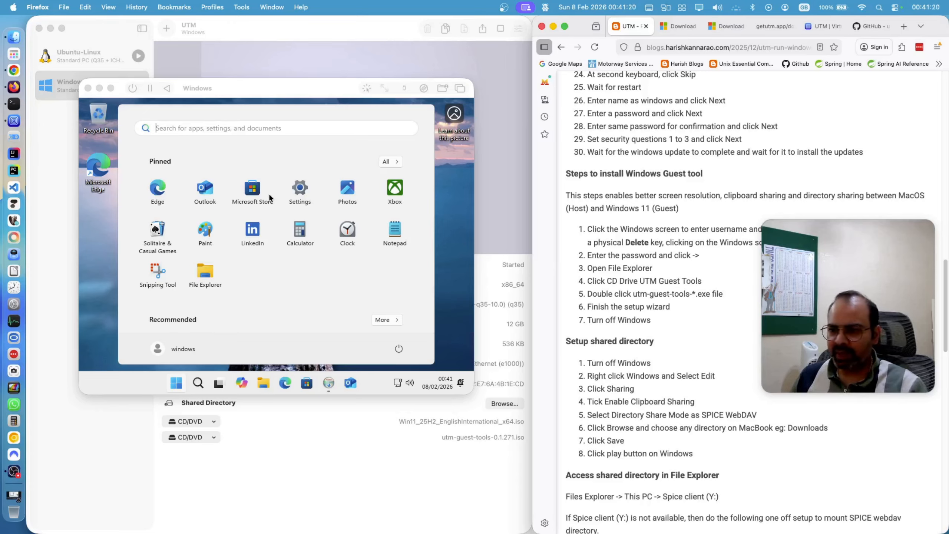
Return to the Windows virtual machine, dismiss the Start menu and close the open UTM Guest Tools Installer.
{"action": "left_click", "coordinate": [466, 245]}
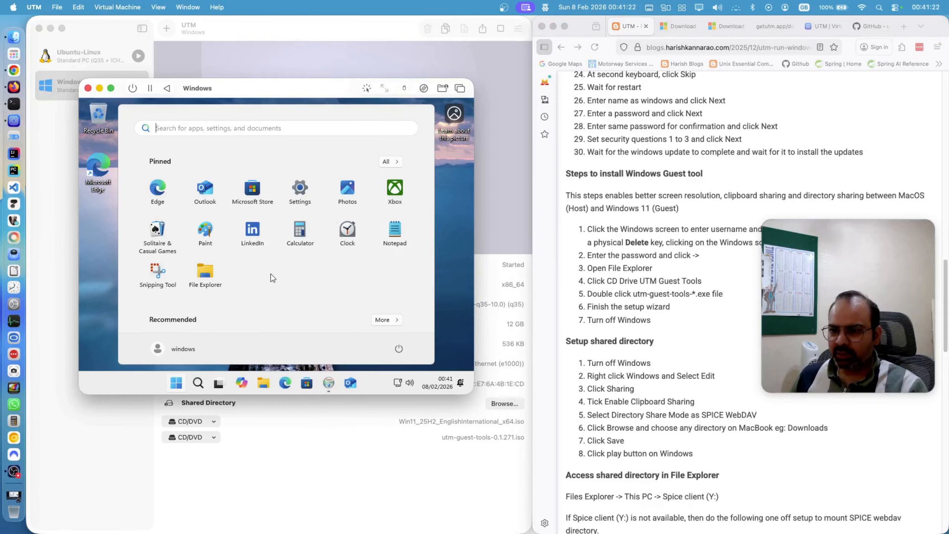
{"action": "left_click", "coordinate": [169, 389]}
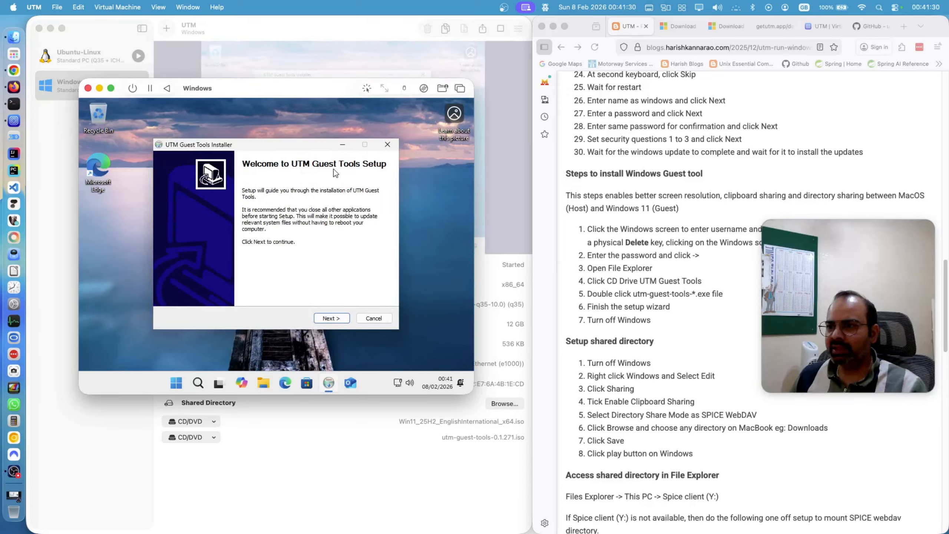
{"action": "left_click", "coordinate": [386, 145]}
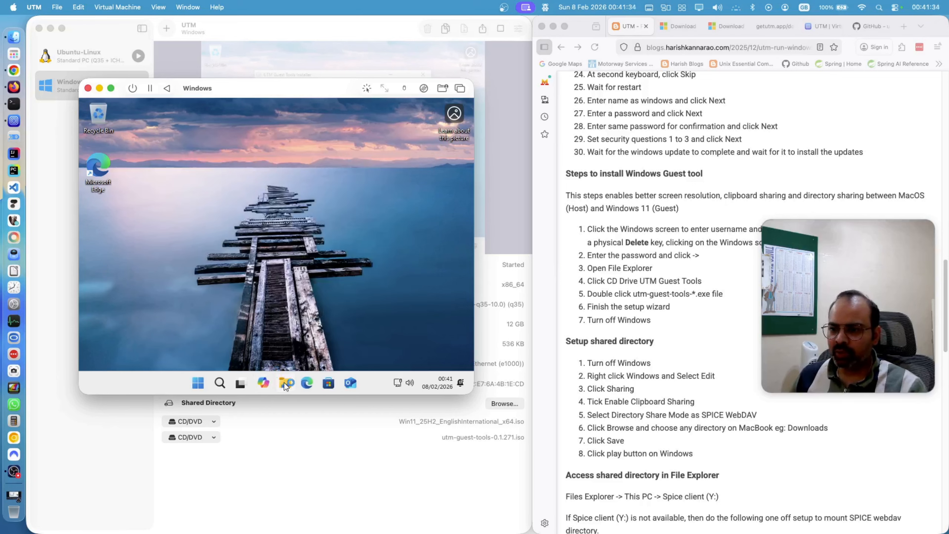
Open the UTM Guest Tools CD drive (E:) in File Explorer and launch utm-guest-tools-0.1.271.
{"action": "left_click", "coordinate": [284, 383]}
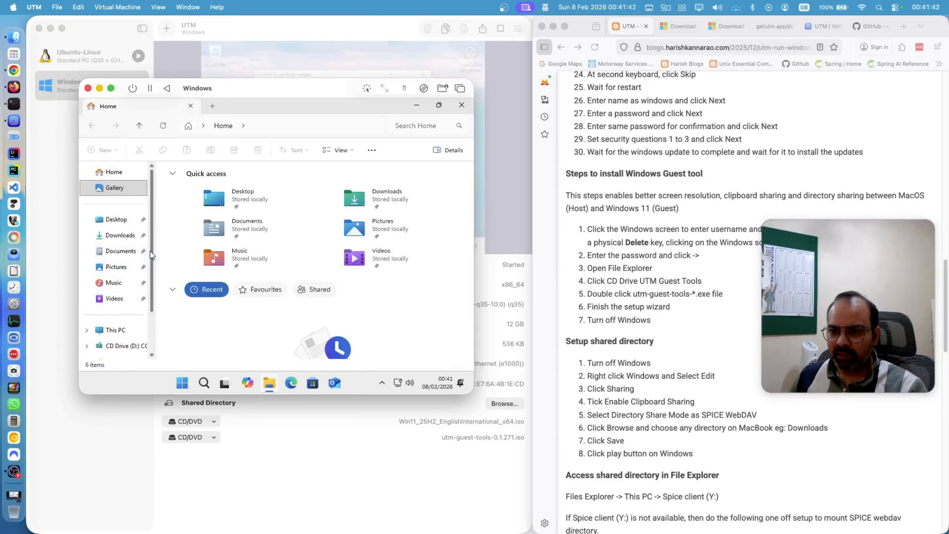
{"action": "scroll", "coordinate": [151, 254], "scroll_direction": "down", "scroll_amount": 3}
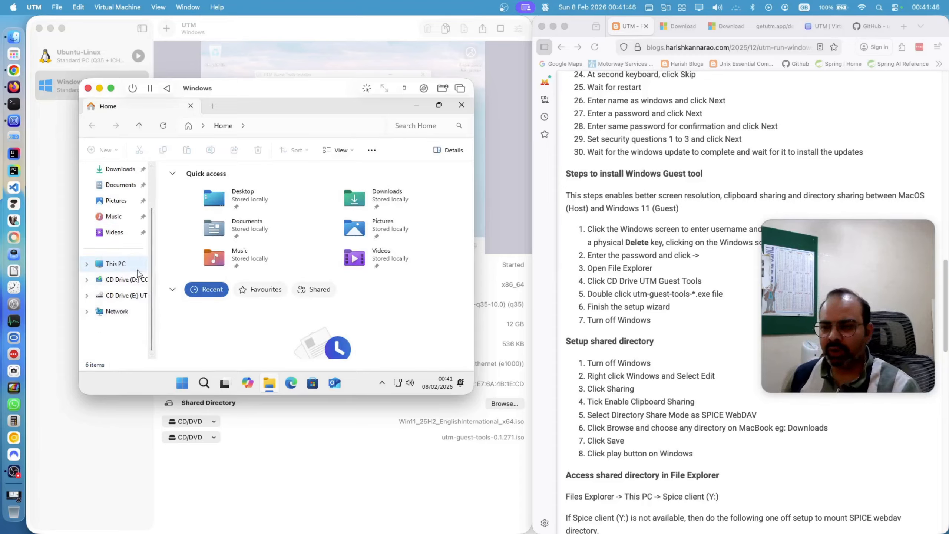
{"action": "left_click", "coordinate": [138, 295]}
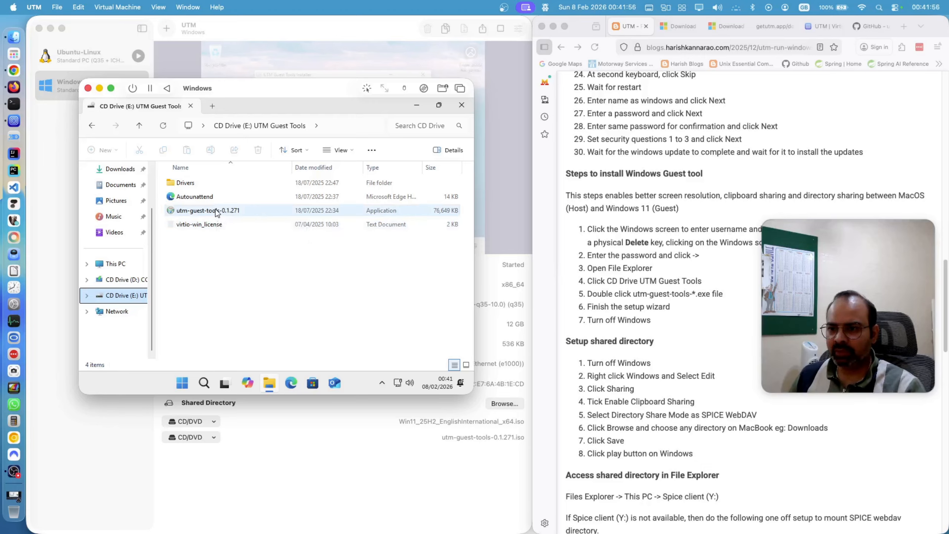
{"action": "left_click", "coordinate": [217, 211]}
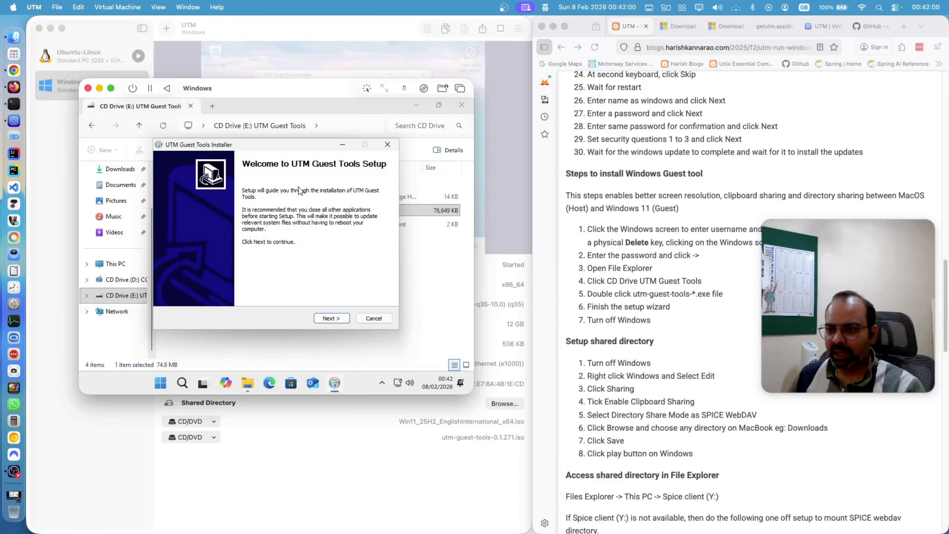
Proceed past the installer's welcome page, review and accept the licence agreement, and start installing UTM Guest Tools.
{"action": "left_click", "coordinate": [325, 319]}
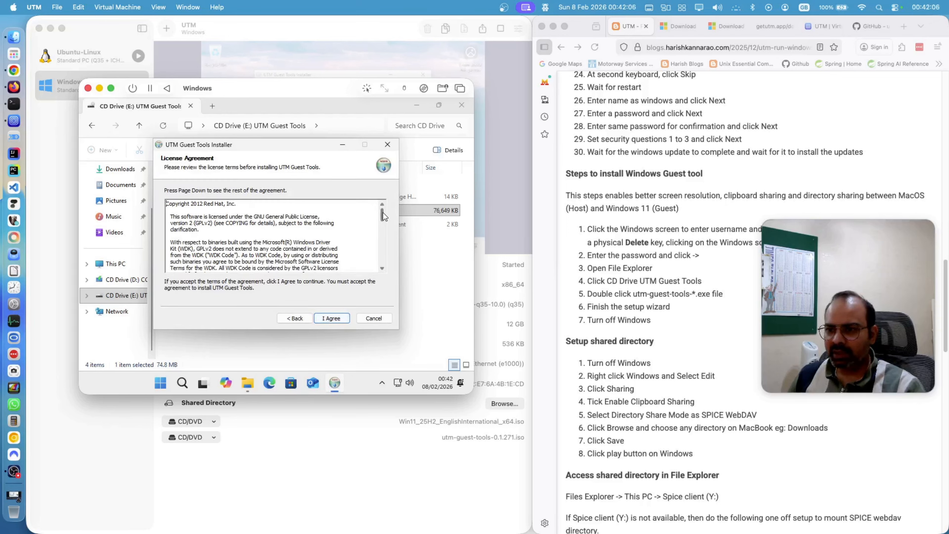
{"action": "left_click_drag", "start_coordinate": [383, 215], "coordinate": [379, 261]}
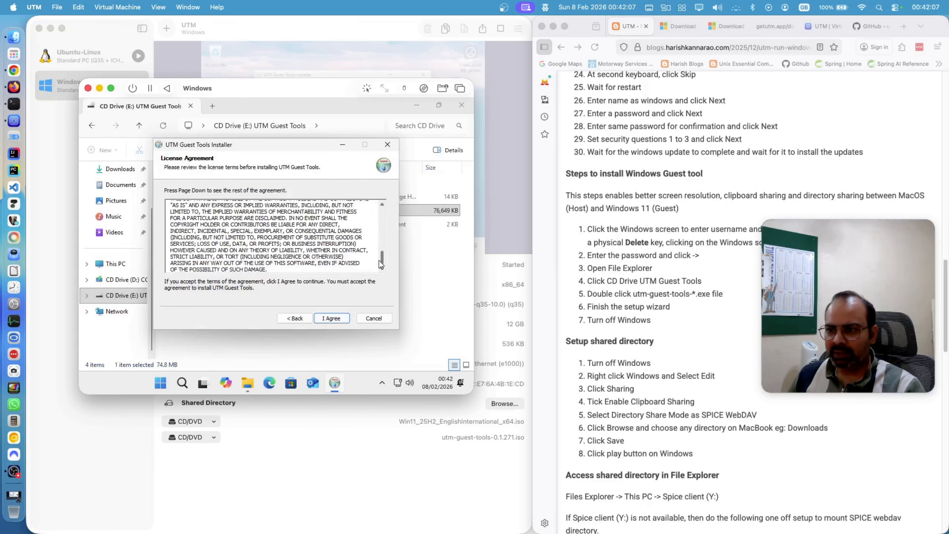
{"action": "left_click", "coordinate": [332, 318]}
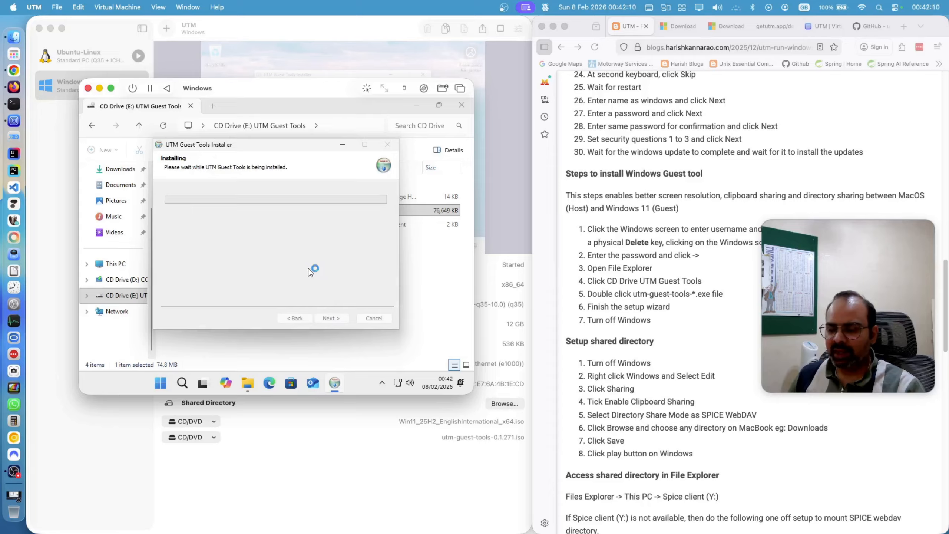
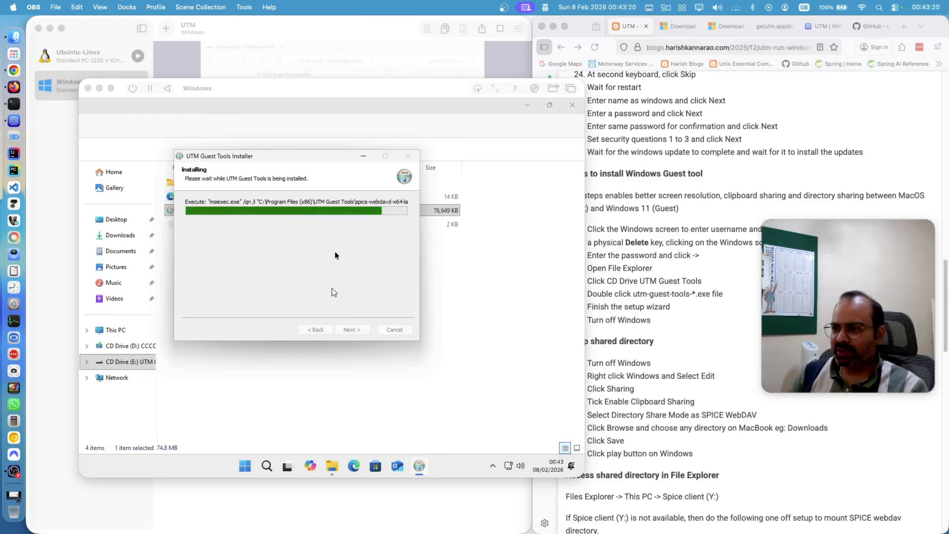
Reposition the virtual machine window during installation and finish the UTM Guest Tools setup wizard.
{"action": "left_click_drag", "start_coordinate": [326, 86], "coordinate": [277, 81]}
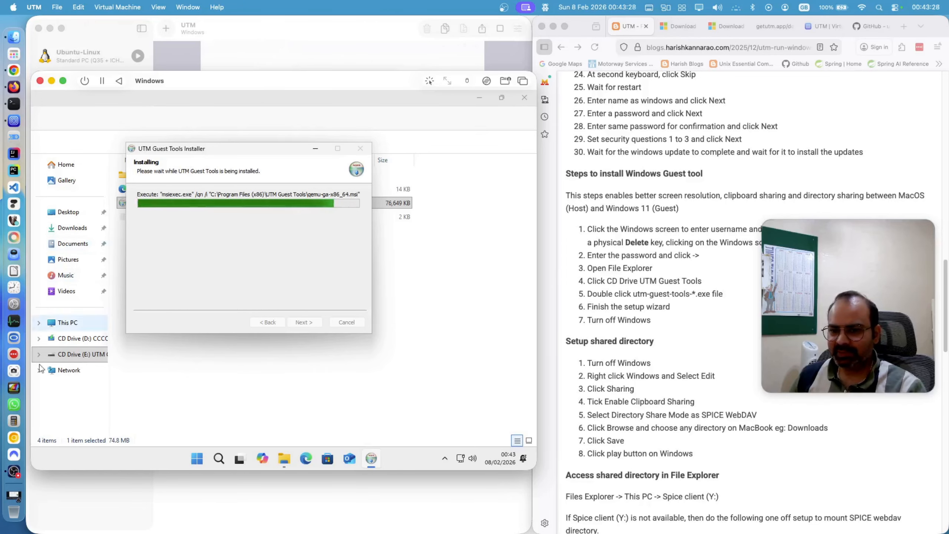
{"action": "left_click", "coordinate": [14, 496]}
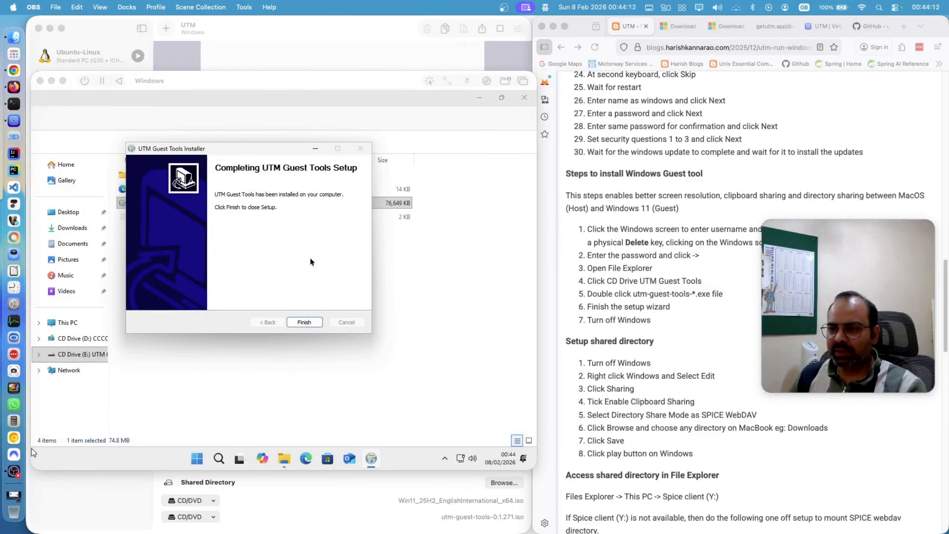
{"action": "left_click", "coordinate": [308, 324]}
{"action": "left_click", "coordinate": [304, 322]}
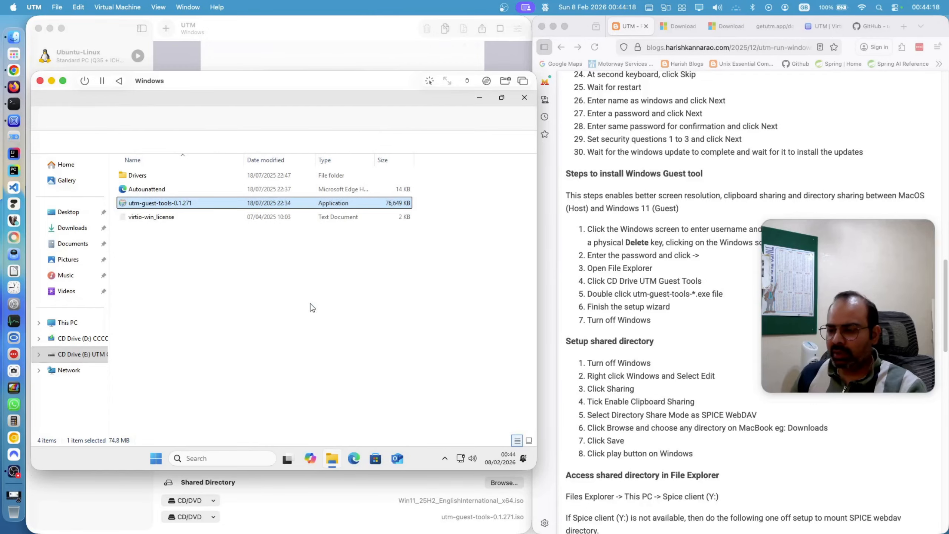
Close File Explorer in the virtual machine and shut down Windows.
{"action": "left_click", "coordinate": [524, 98]}
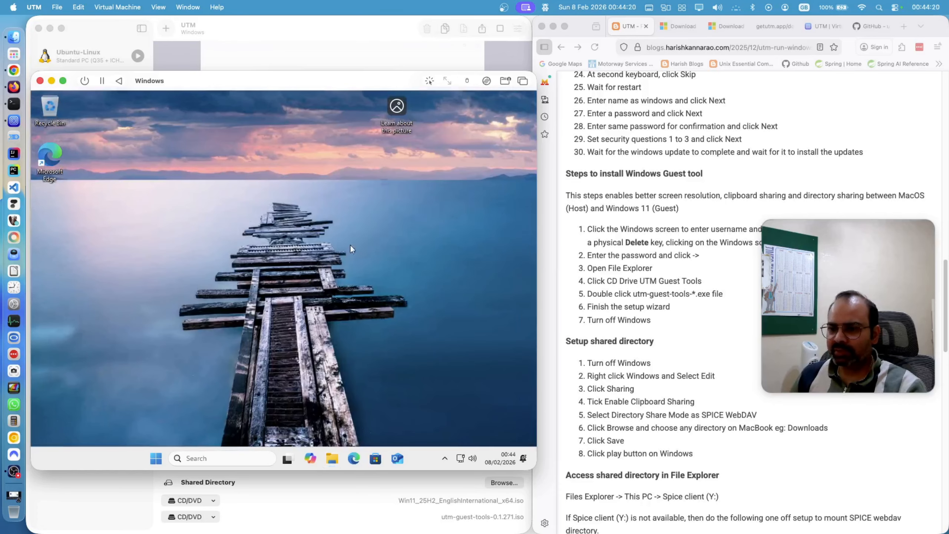
{"action": "left_click", "coordinate": [156, 458]}
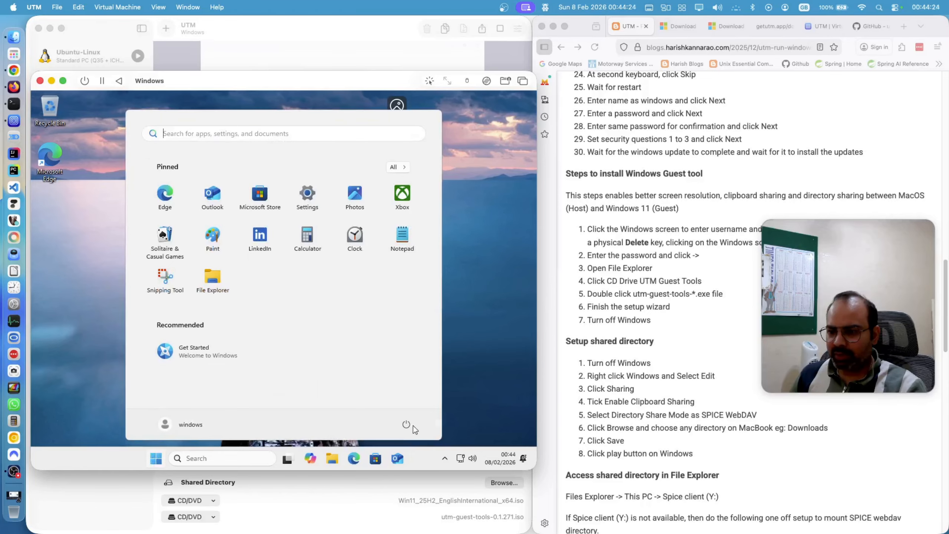
{"action": "left_click", "coordinate": [407, 424]}
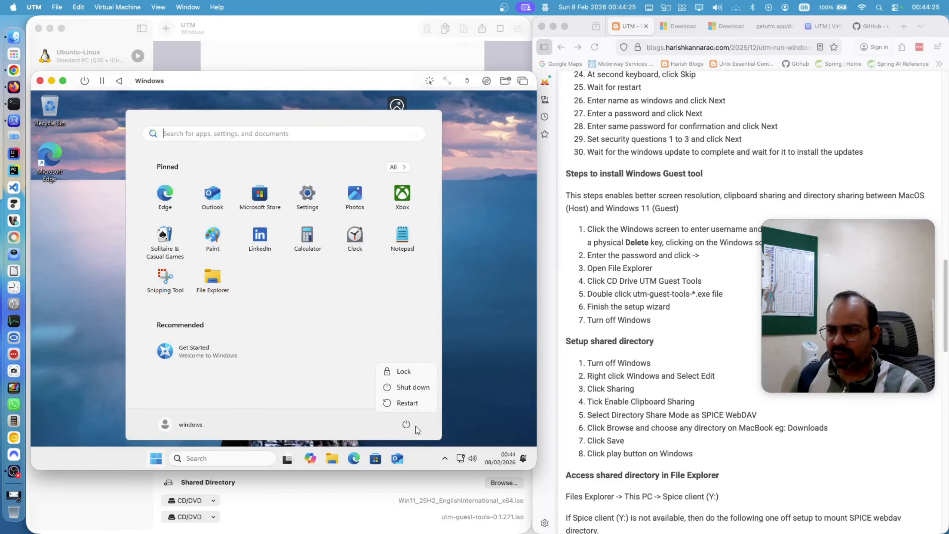
{"action": "left_click", "coordinate": [414, 388]}
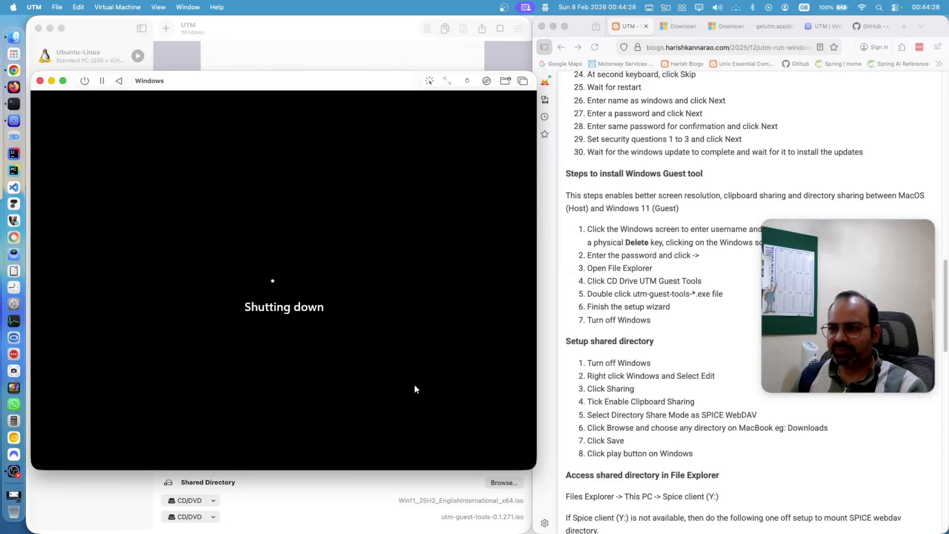
Bring up the guide's Setup shared directory section and close the stopped Windows virtual machine's window.
{"action": "left_click", "coordinate": [608, 295]}
{"action": "scroll", "coordinate": [613, 341], "scroll_direction": "down", "scroll_amount": 5}
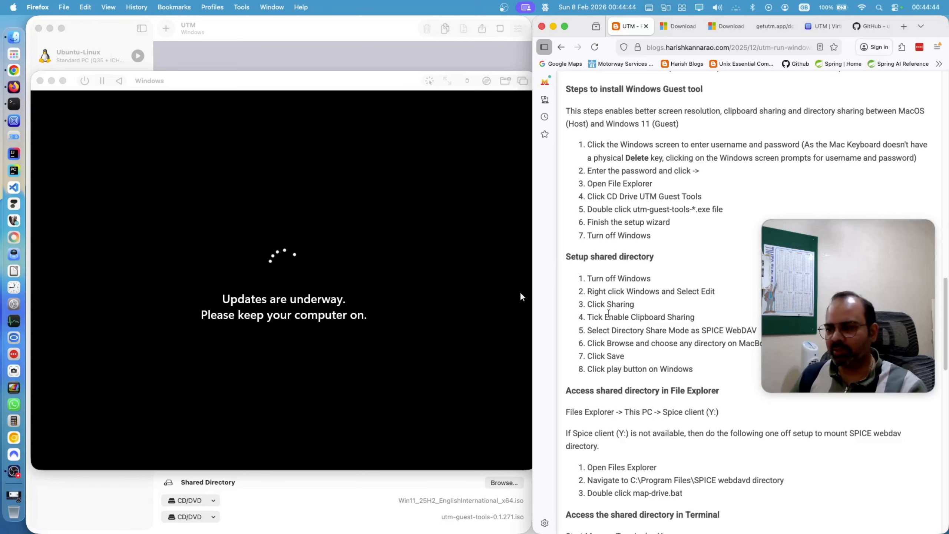
{"action": "left_click", "coordinate": [10, 500]}
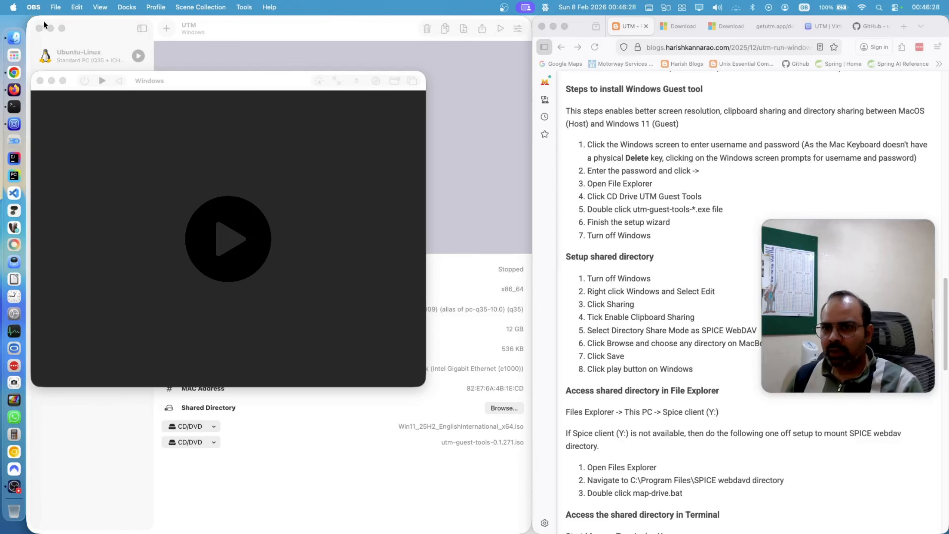
{"action": "left_click", "coordinate": [40, 81]}
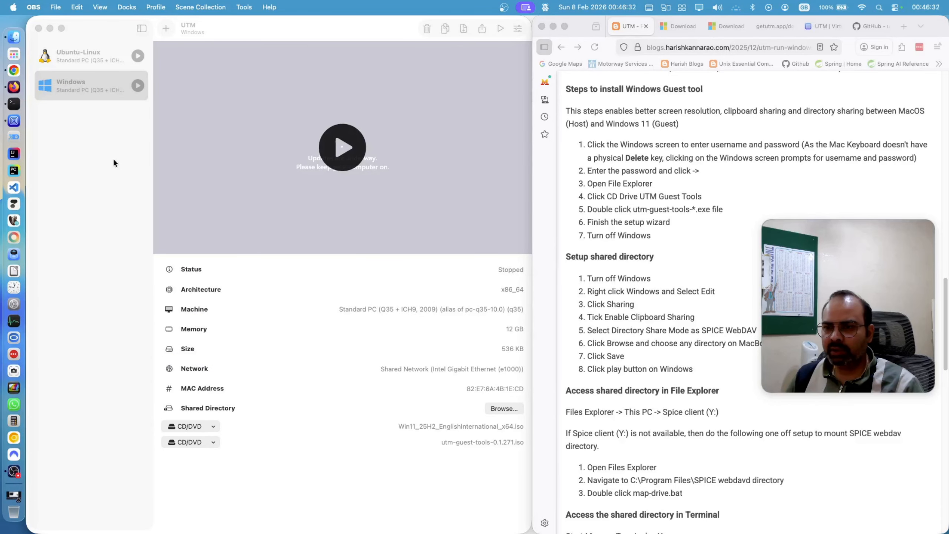
Open the Sharing settings of the Windows virtual machine and compare them with the guide's shared directory steps.
{"action": "left_click", "coordinate": [106, 81]}
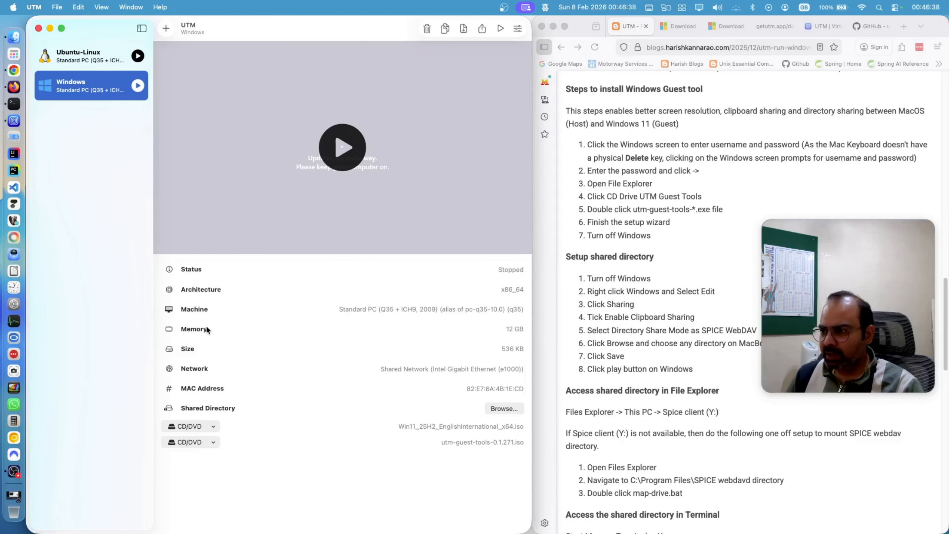
{"action": "right_click", "coordinate": [106, 90]}
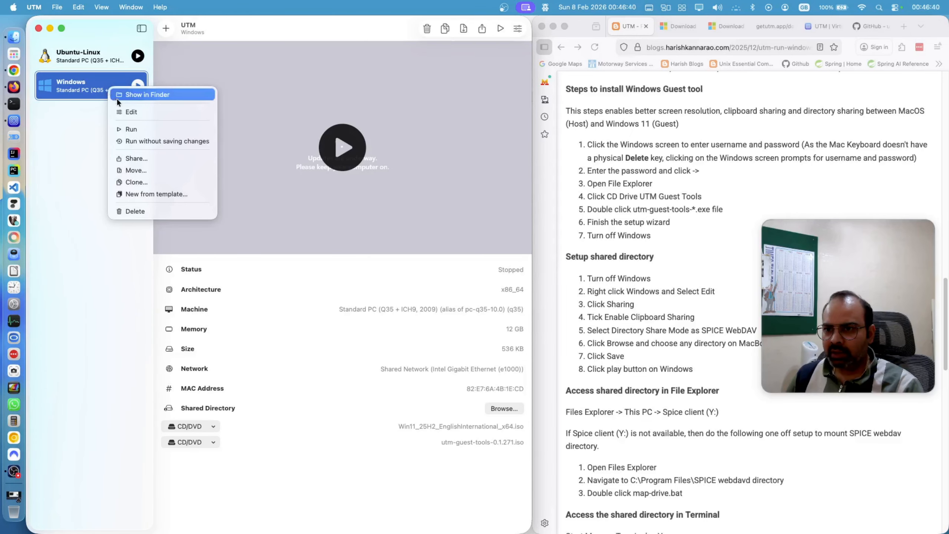
{"action": "left_click", "coordinate": [123, 107]}
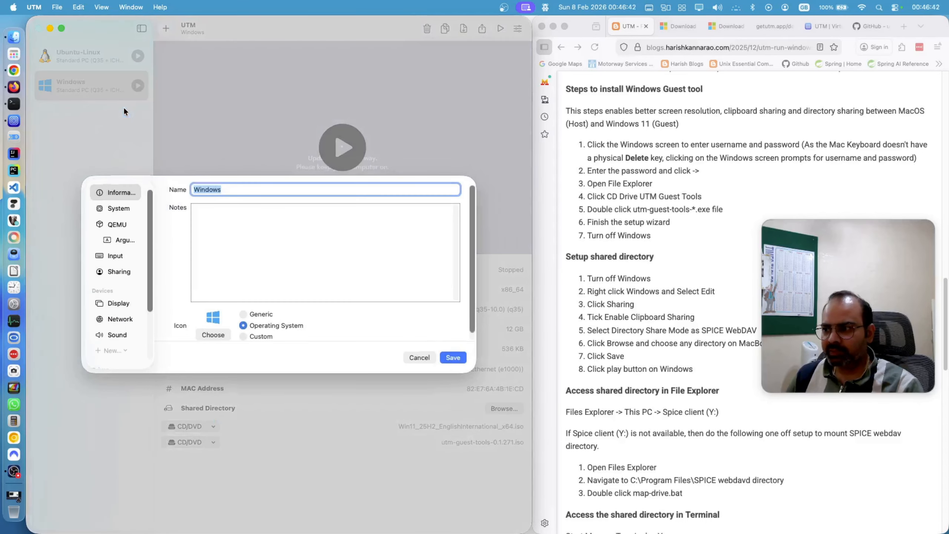
{"action": "left_click", "coordinate": [118, 270]}
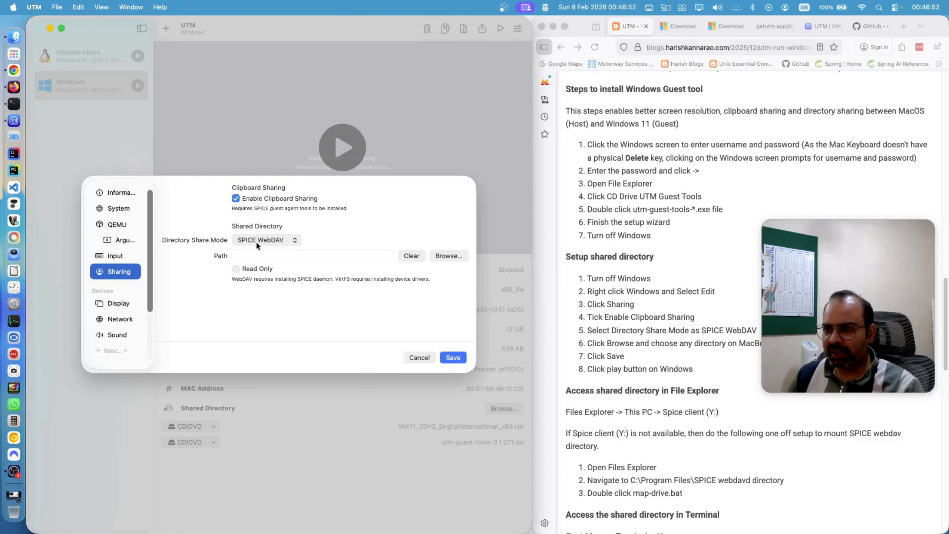
{"action": "left_click", "coordinate": [713, 328]}
{"action": "scroll", "coordinate": [666, 316], "scroll_direction": "down", "scroll_amount": 5}
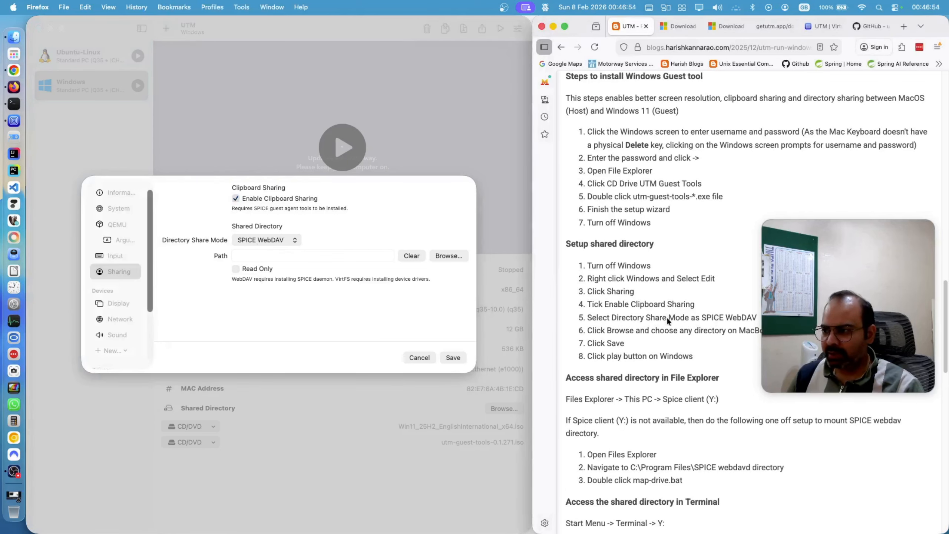
{"action": "scroll", "coordinate": [677, 245], "scroll_direction": "down", "scroll_amount": 1}
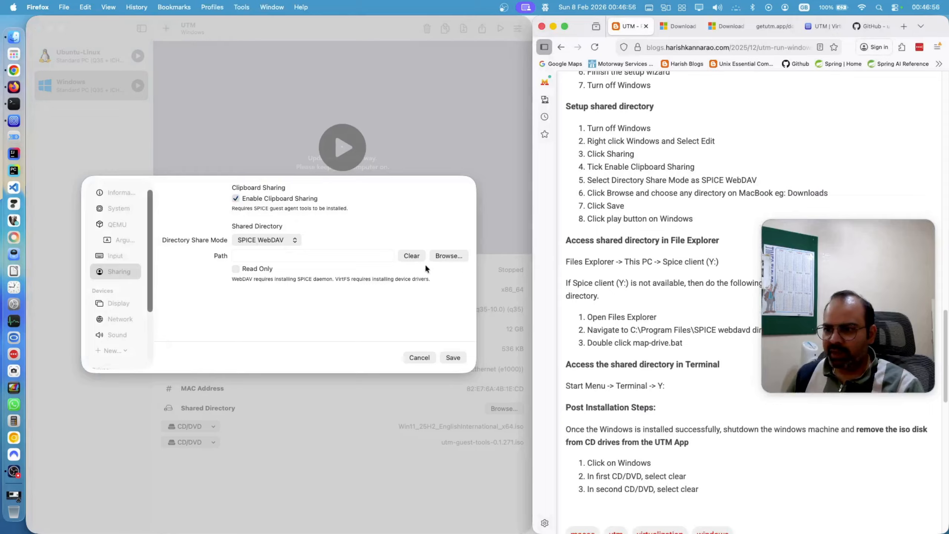
Set the Mac's Downloads folder as the shared directory path and save the virtual machine's settings.
{"action": "left_click", "coordinate": [457, 256]}
{"action": "left_click", "coordinate": [456, 255]}
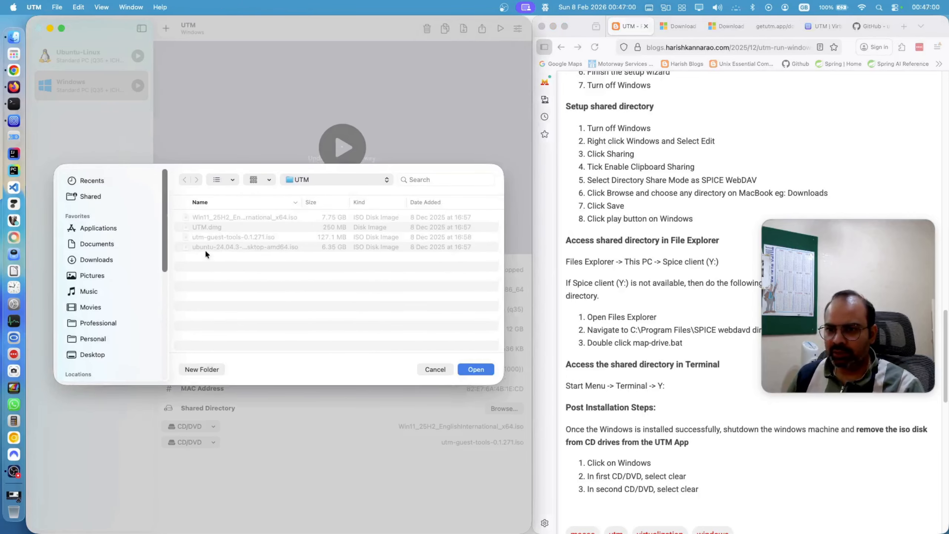
{"action": "left_click", "coordinate": [95, 260]}
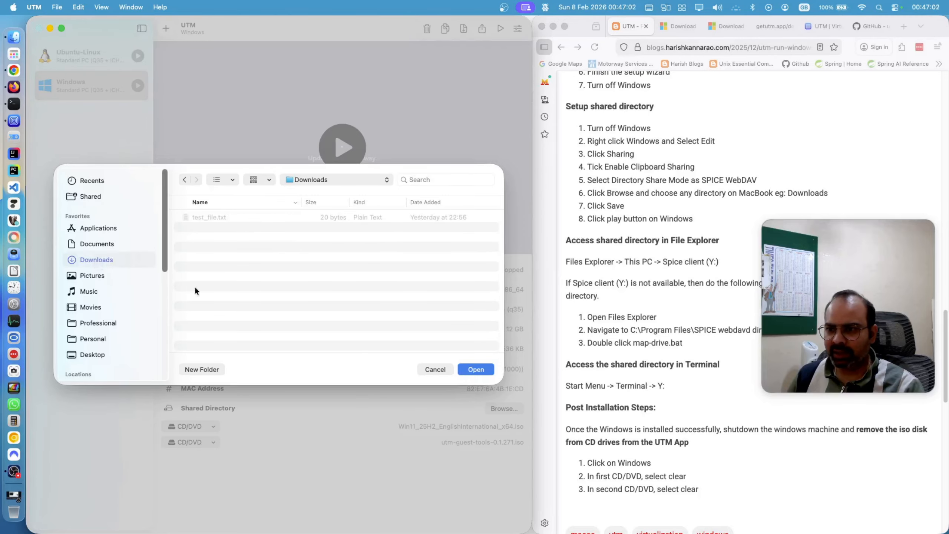
{"action": "left_click", "coordinate": [476, 369]}
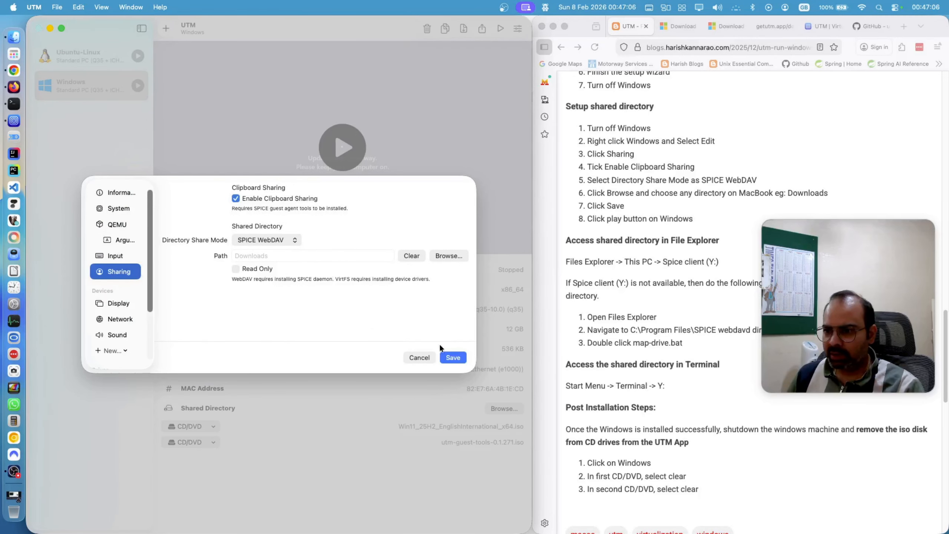
{"action": "left_click", "coordinate": [452, 357]}
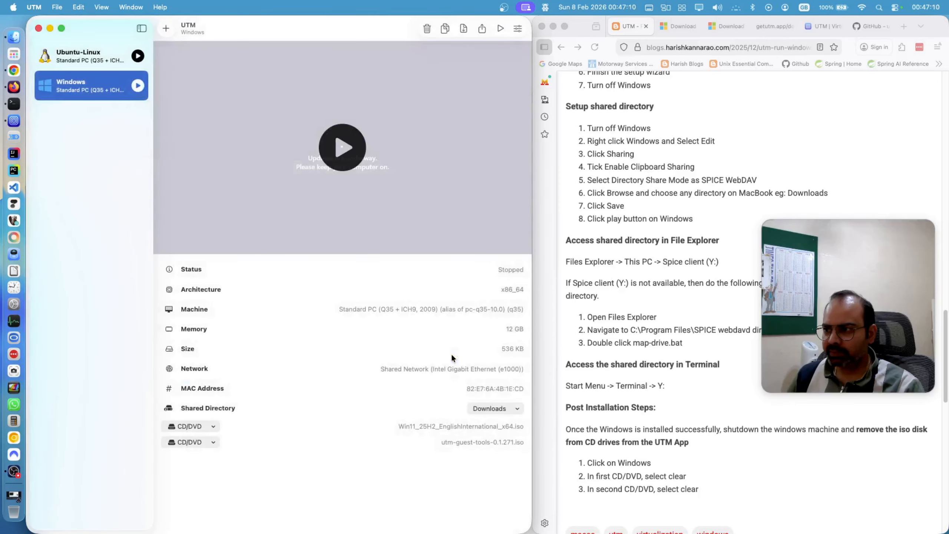
Start the Windows virtual machine and reposition its window so the whole guest display fits on screen.
{"action": "left_click", "coordinate": [138, 86]}
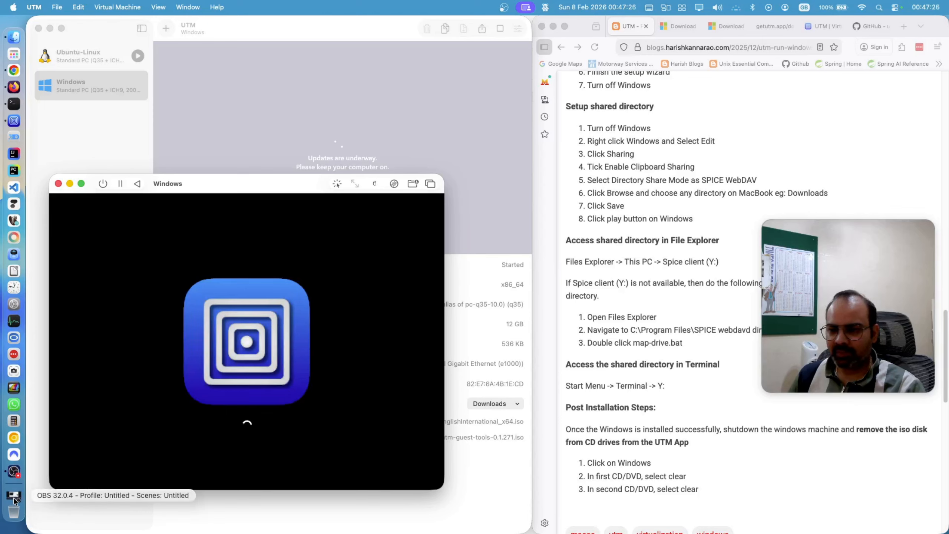
{"action": "left_click", "coordinate": [14, 496]}
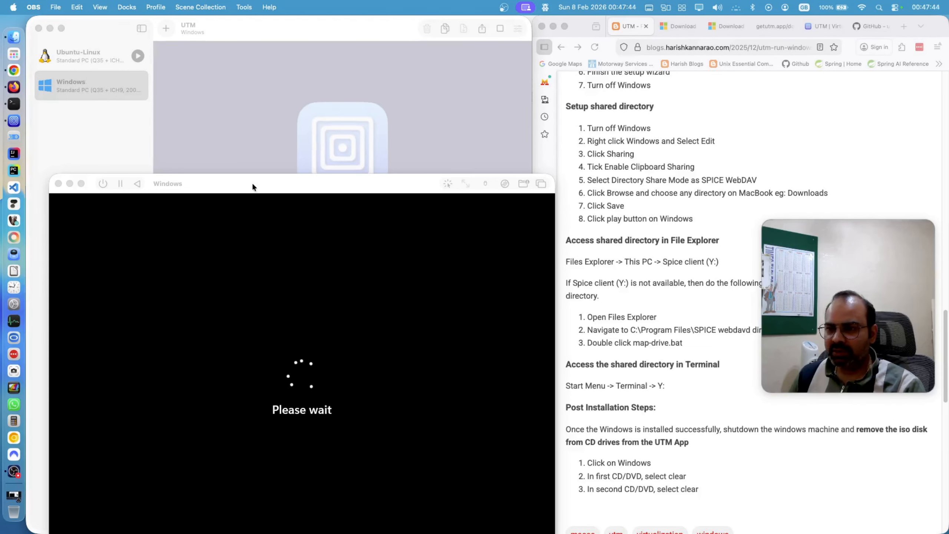
{"action": "left_click_drag", "start_coordinate": [252, 183], "coordinate": [231, 59]}
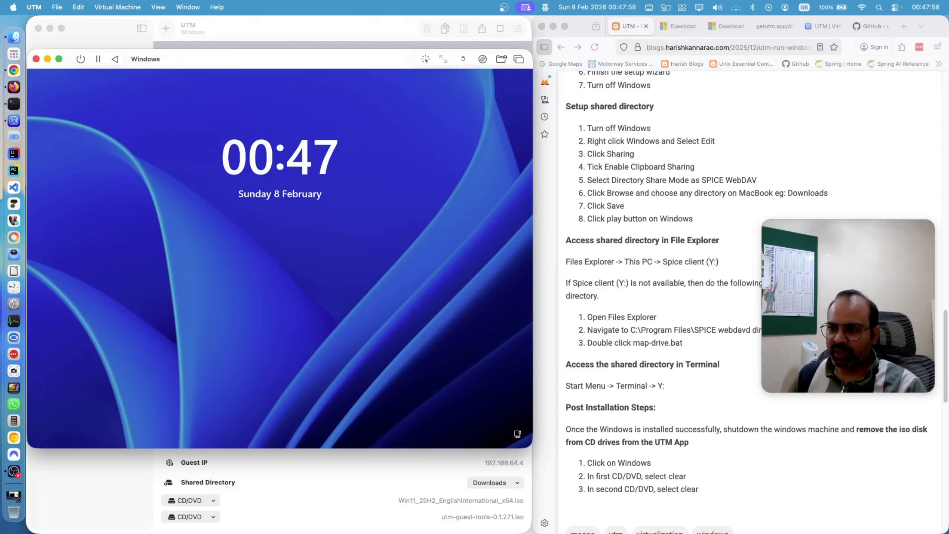
Dismiss the Windows lock screen and sign in to the windows account with its password.
{"action": "key", "text": "Return"}
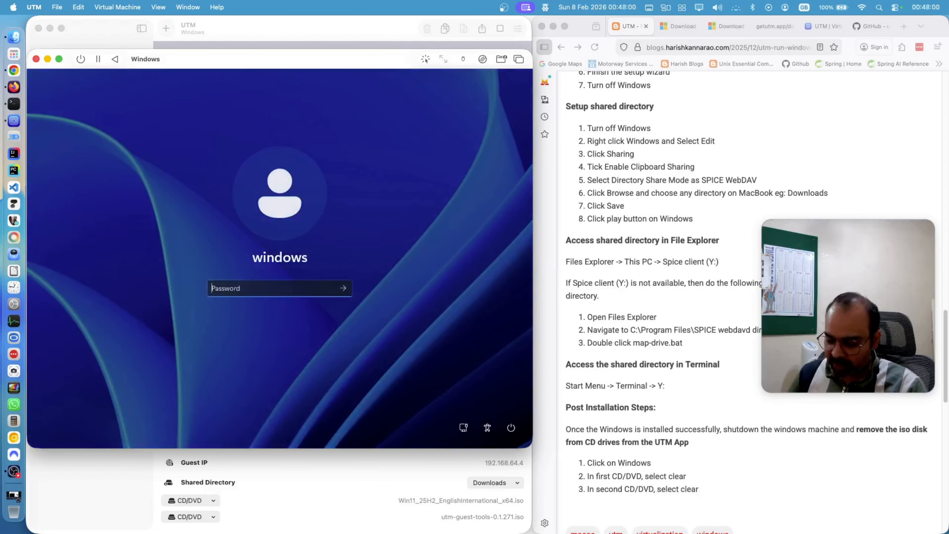
{"action": "type", "text": "••"}
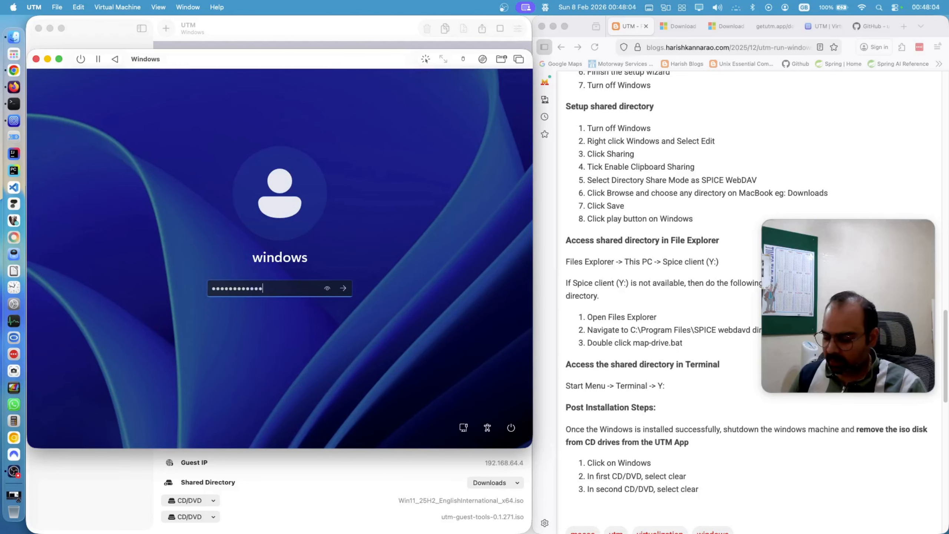
{"action": "key", "text": "Return"}
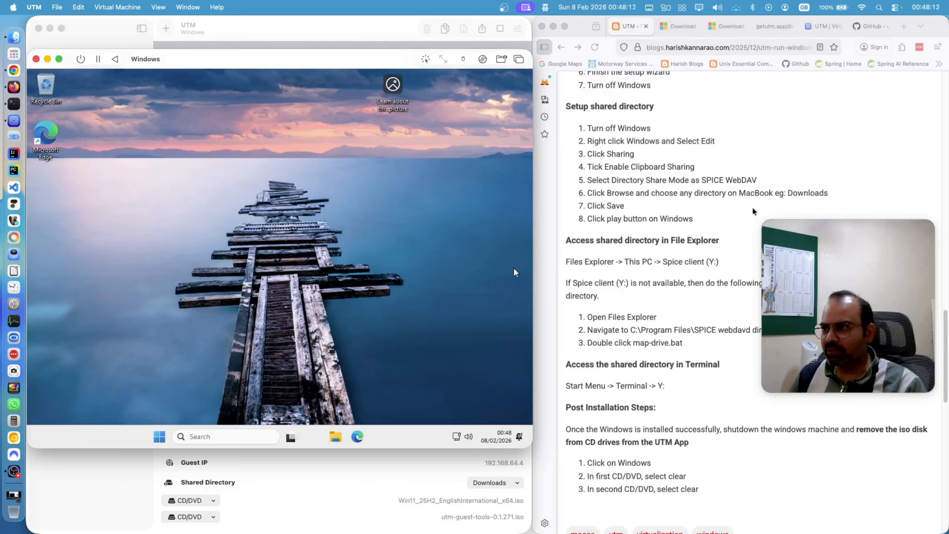
Copy the web address of the guide page from Firefox on the Mac.
{"action": "left_click", "coordinate": [719, 48]}
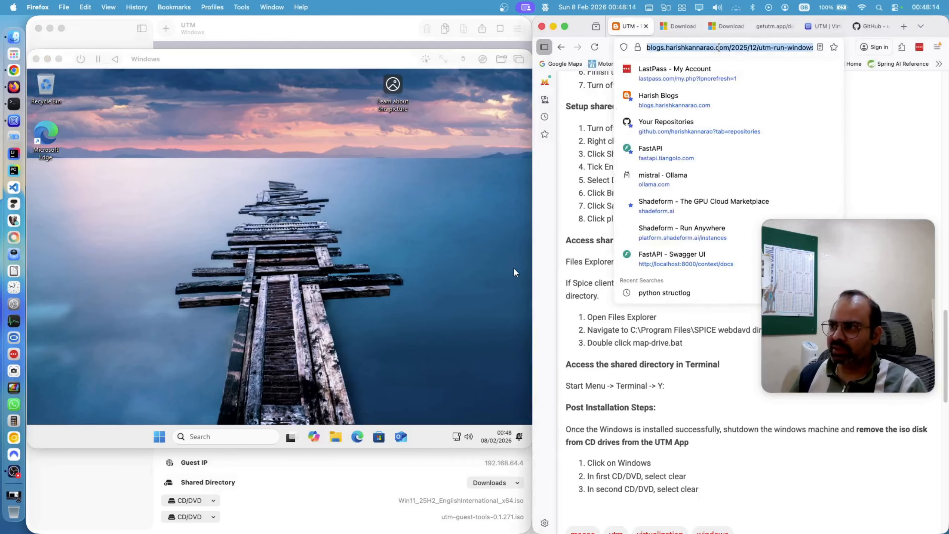
{"action": "right_click", "coordinate": [719, 48]}
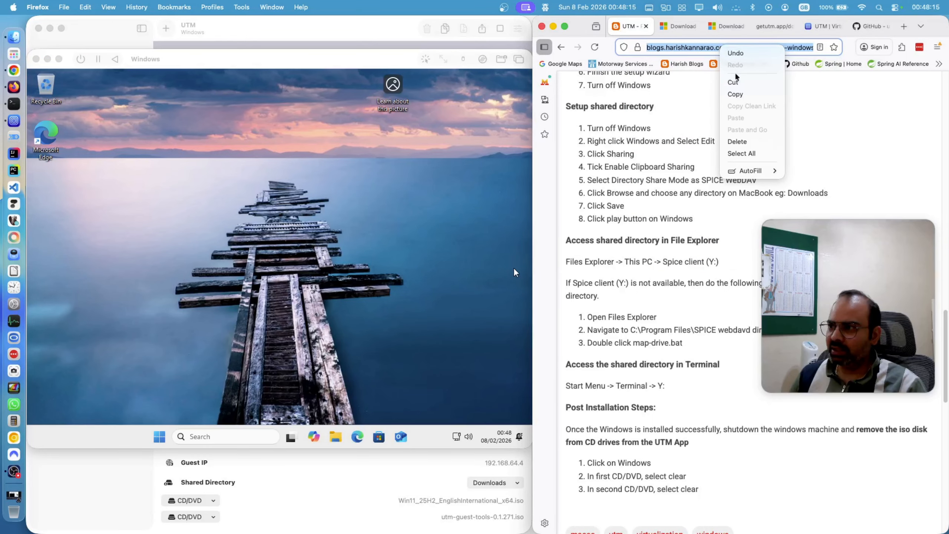
{"action": "left_click", "coordinate": [744, 95]}
Open Microsoft Edge in the virtual machine and finish its first-run setup without importing data, choosing Don't allow for both data-sharing prompts.
{"action": "left_click", "coordinate": [357, 436]}
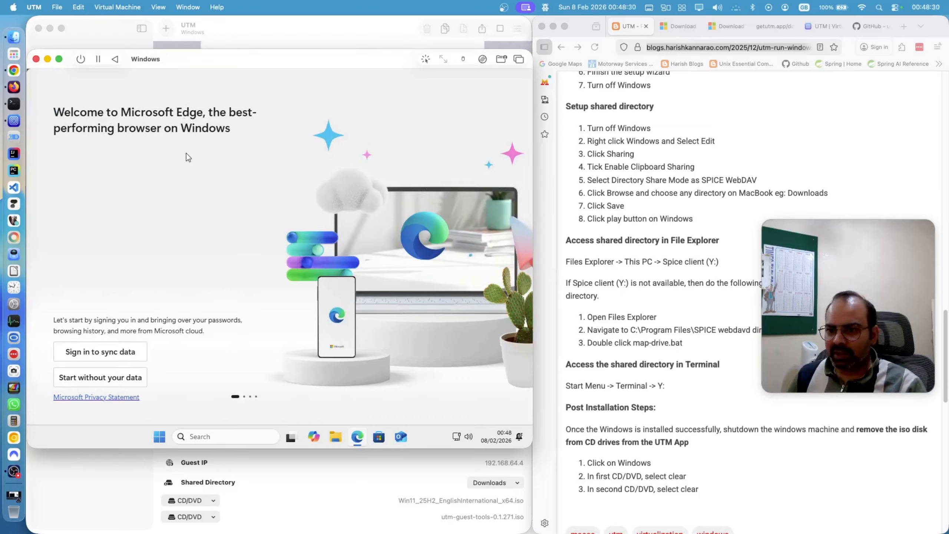
{"action": "left_click", "coordinate": [114, 376]}
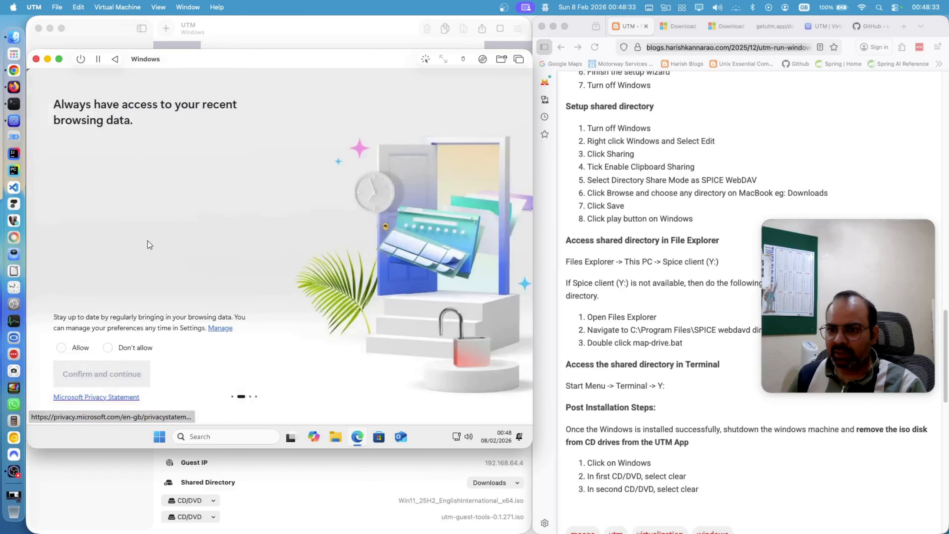
{"action": "left_click", "coordinate": [125, 348]}
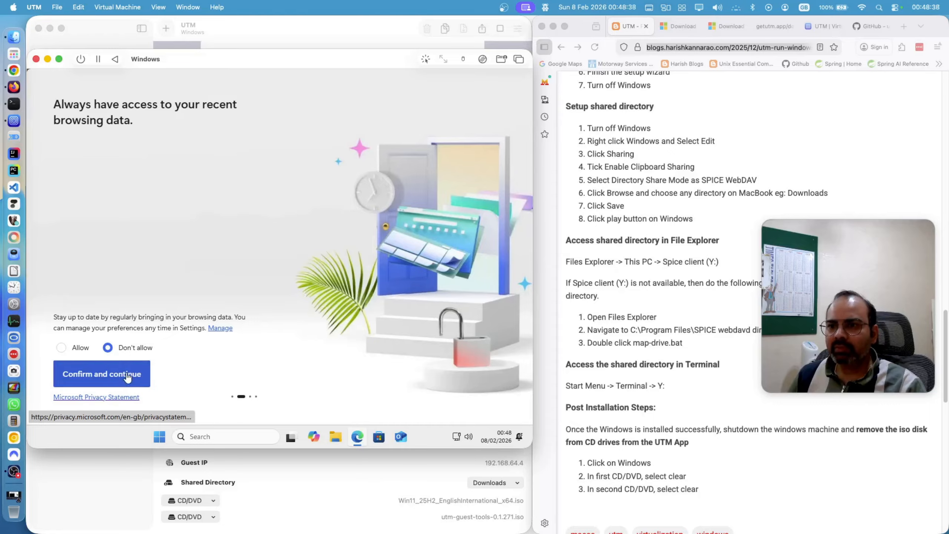
{"action": "left_click", "coordinate": [127, 373]}
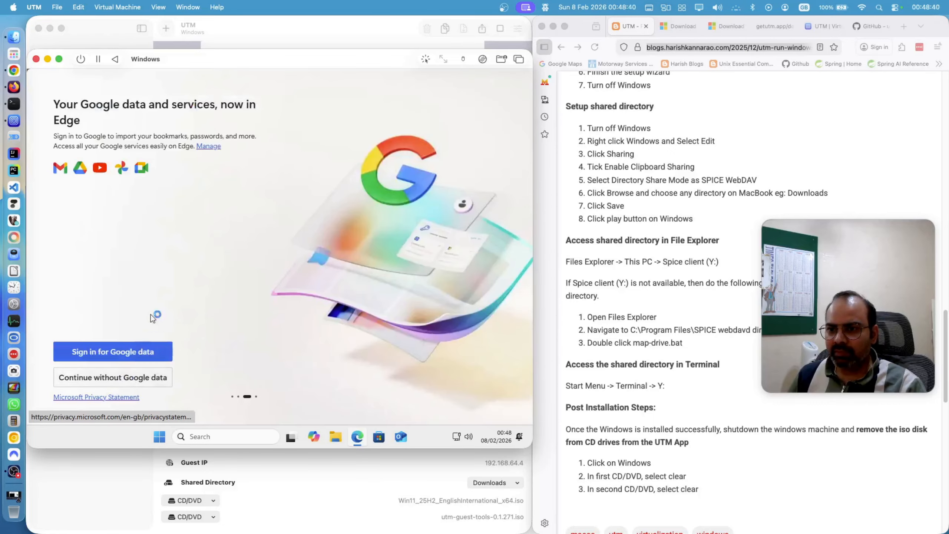
{"action": "left_click", "coordinate": [137, 380]}
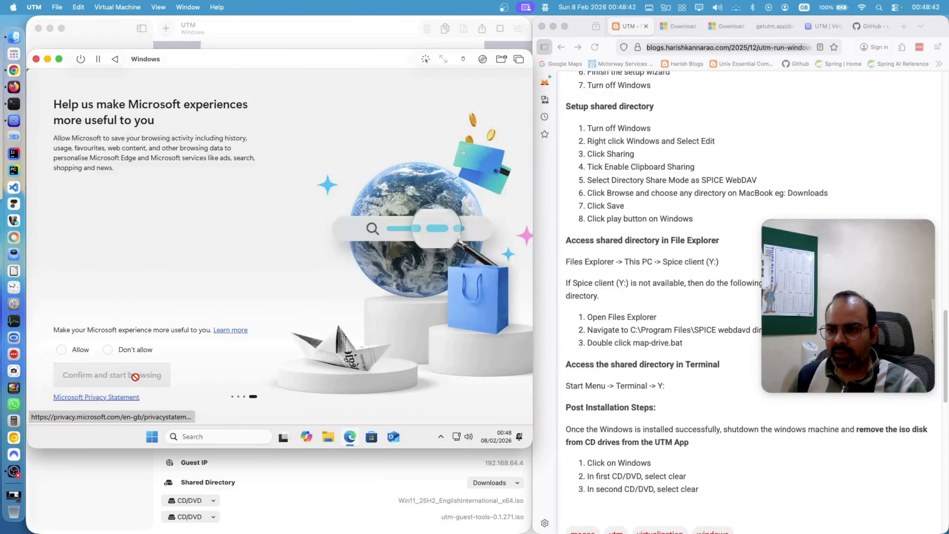
{"action": "left_click", "coordinate": [132, 351]}
{"action": "left_click", "coordinate": [135, 371]}
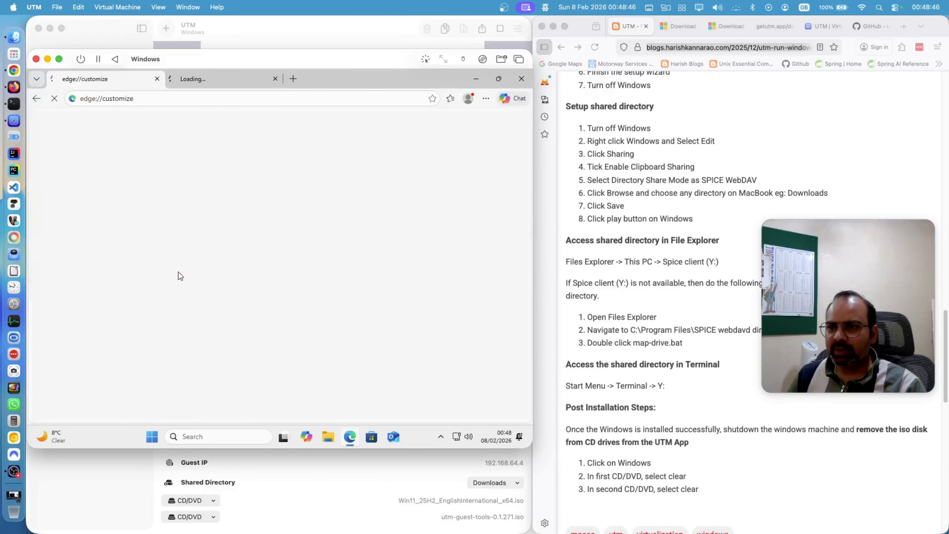
Replace the address in Edge's address bar with the guide URL copied on the Mac to test clipboard sharing.
{"action": "left_click", "coordinate": [145, 102]}
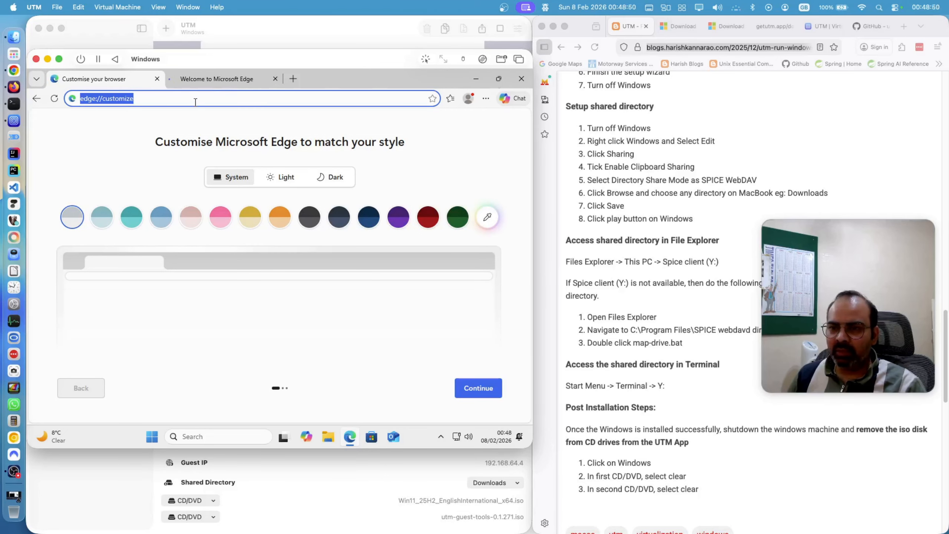
{"action": "right_click", "coordinate": [112, 97]}
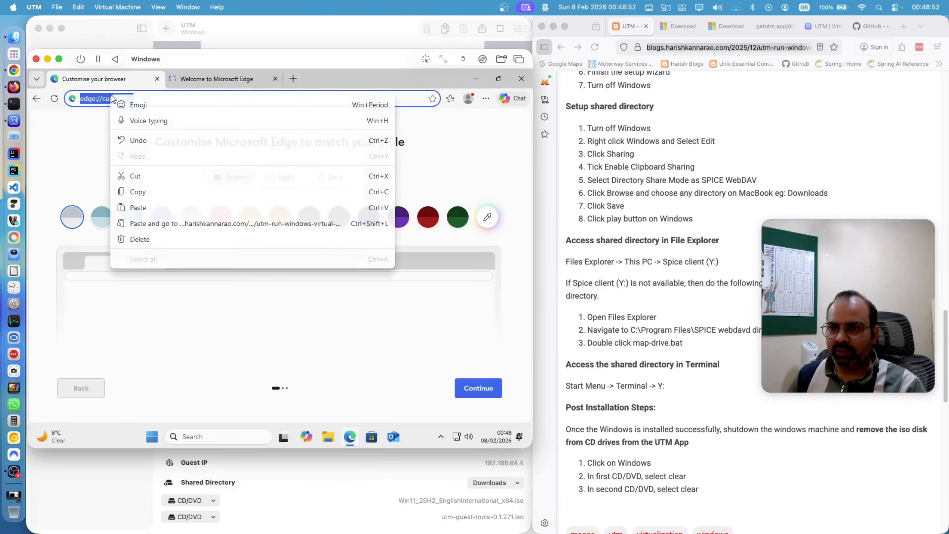
{"action": "left_click", "coordinate": [137, 192]}
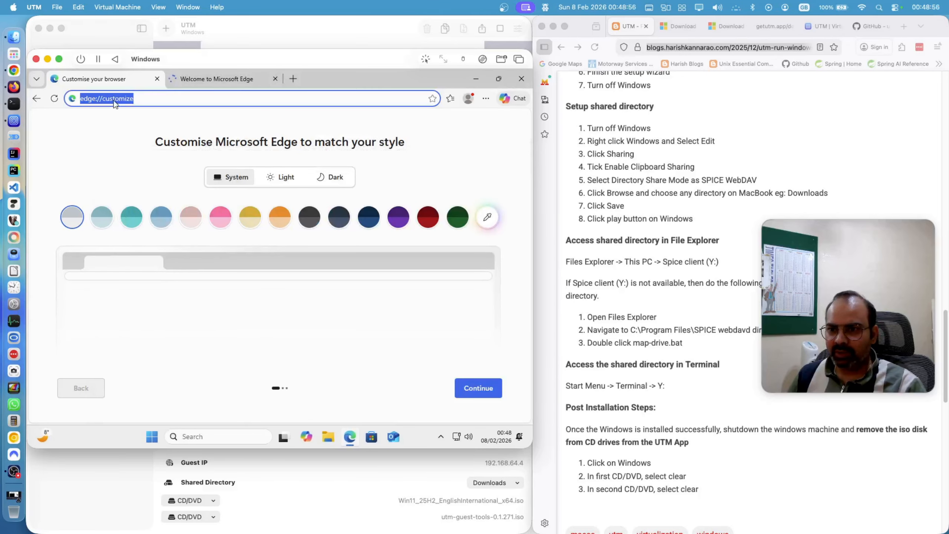
{"action": "right_click", "coordinate": [114, 99]}
{"action": "left_click", "coordinate": [156, 210]}
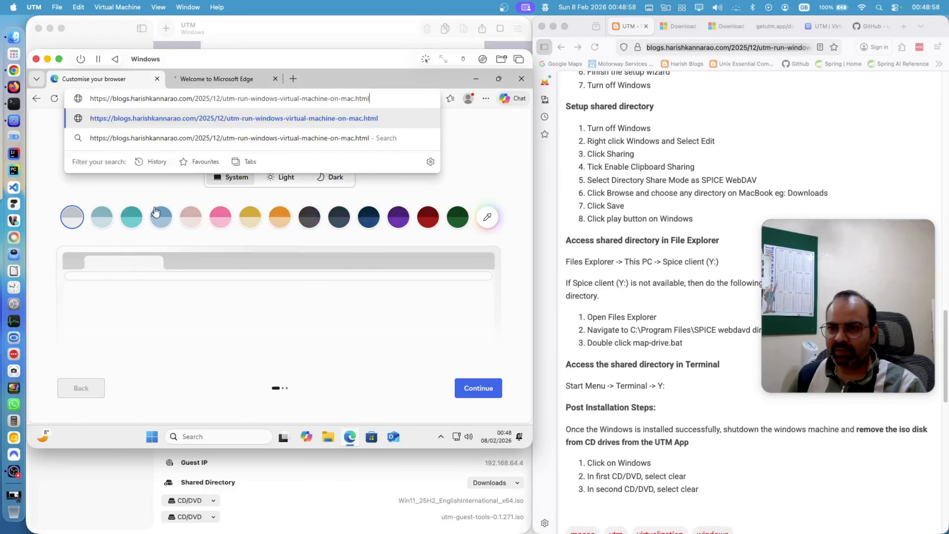
Load the pasted guide URL in Edge and copy the web address from the Welcome to Microsoft Edge tab.
{"action": "key", "text": "Return"}
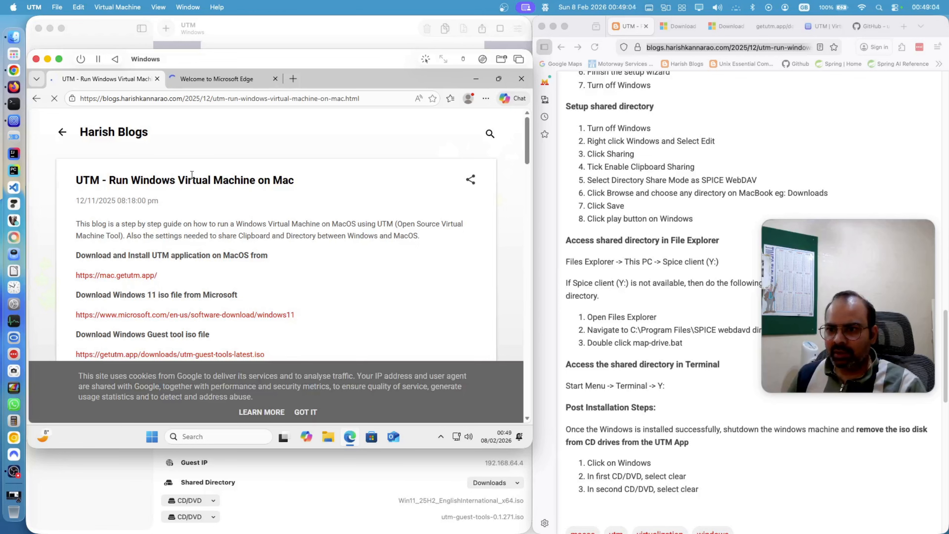
{"action": "left_click", "coordinate": [222, 79]}
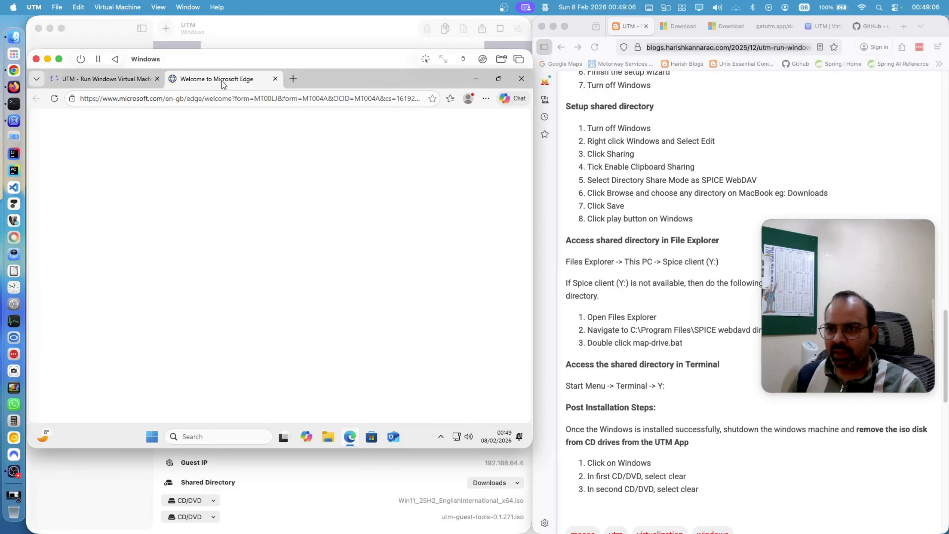
{"action": "left_click", "coordinate": [221, 98]}
{"action": "right_click", "coordinate": [219, 100]}
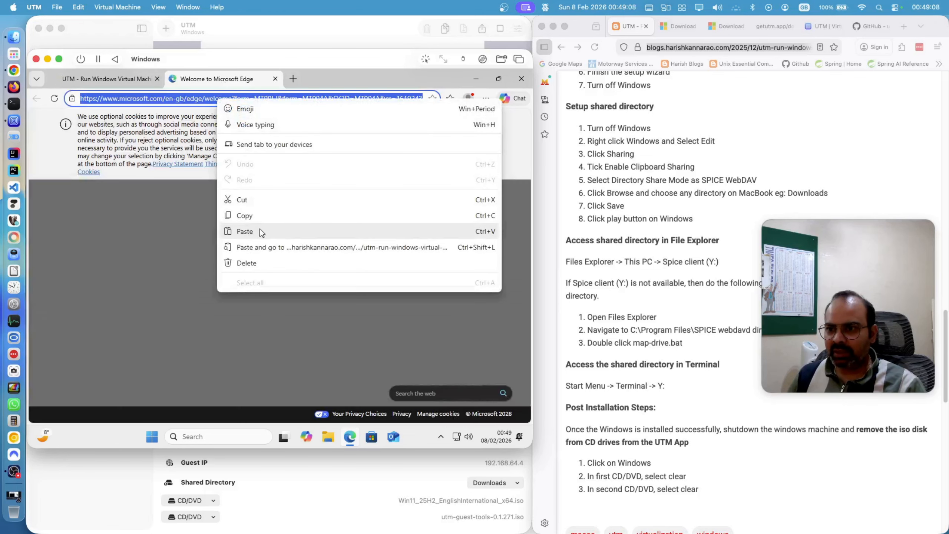
{"action": "left_click", "coordinate": [263, 217]}
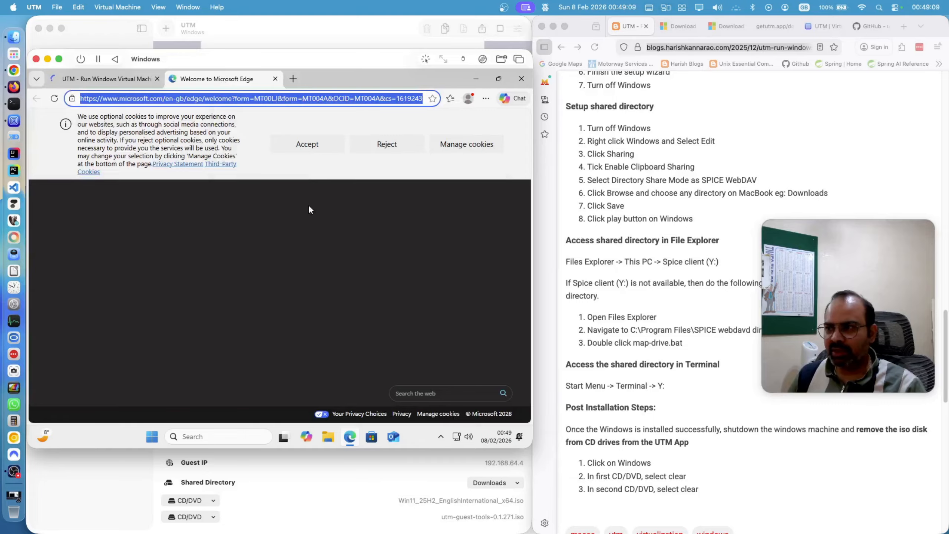
Paste the address copied in Windows into a new Firefox tab on the Mac and load the page.
{"action": "left_click", "coordinate": [905, 25]}
{"action": "right_click", "coordinate": [709, 43]}
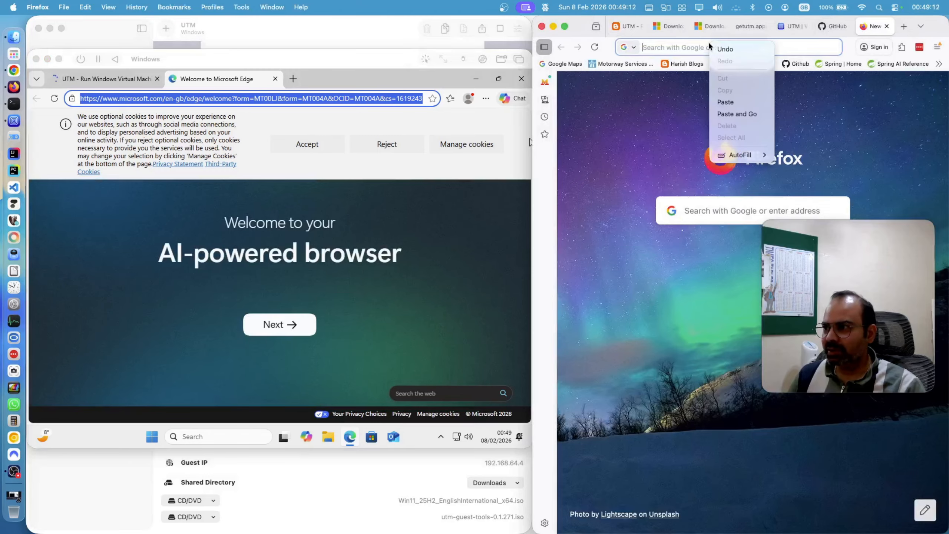
{"action": "left_click", "coordinate": [731, 102]}
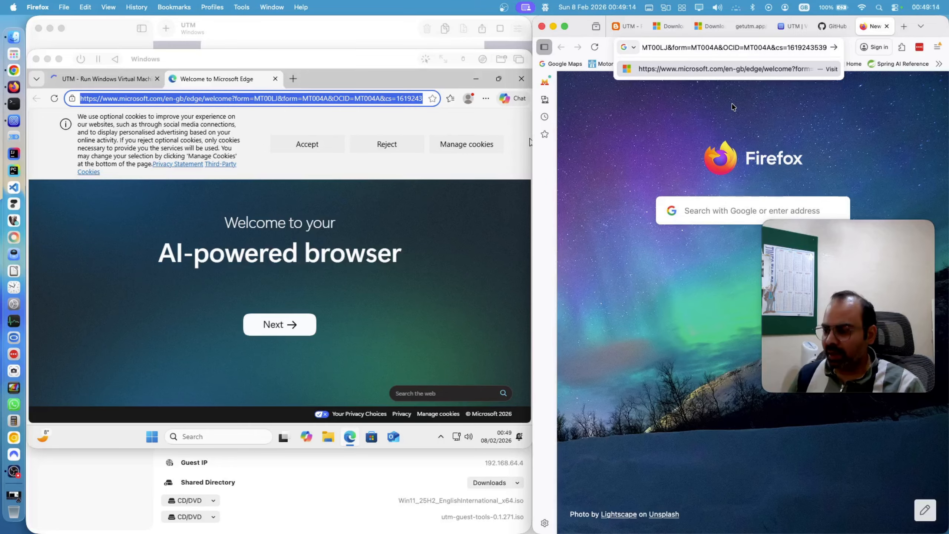
{"action": "key", "text": "Return"}
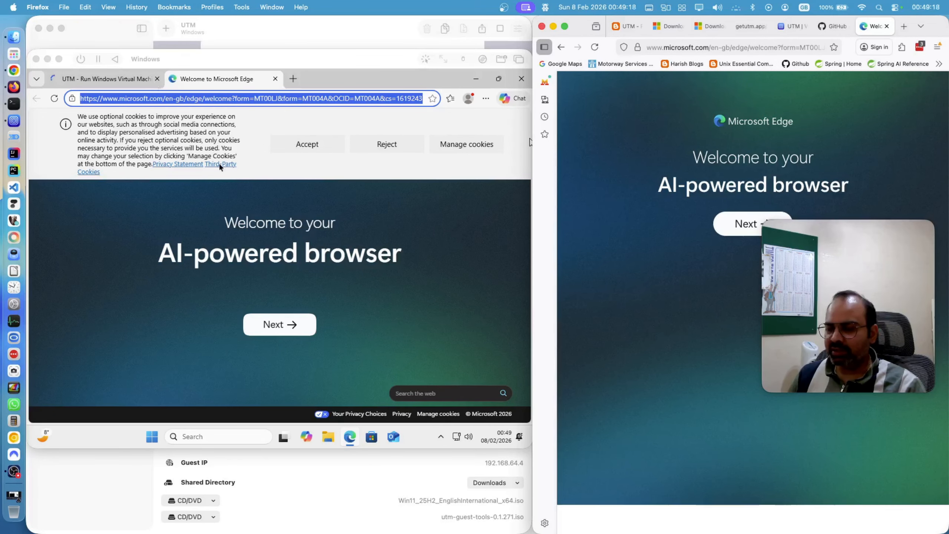
Open File Explorer in the virtual machine, expand This PC and open Network Drive (Z:), consulting the guide in Firefox.
{"action": "left_click", "coordinate": [328, 437]}
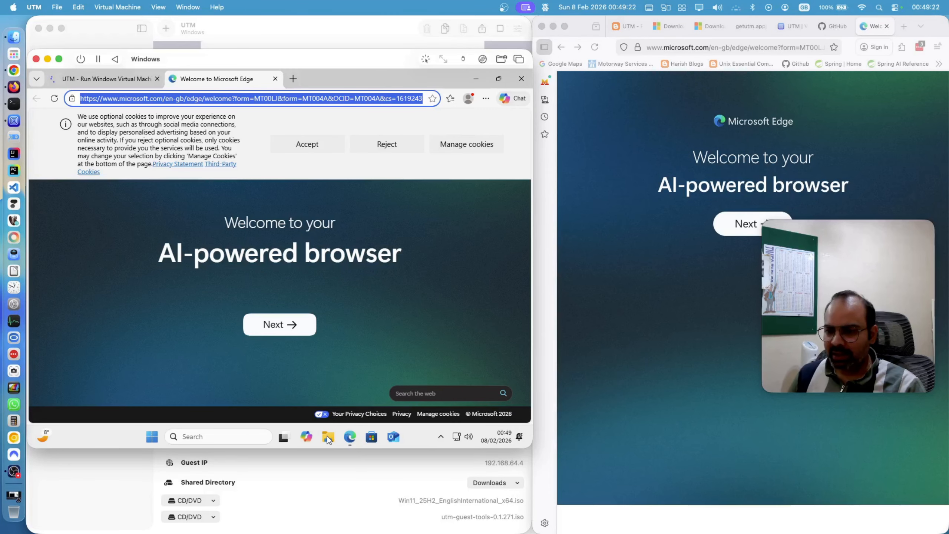
{"action": "left_click", "coordinate": [328, 438]}
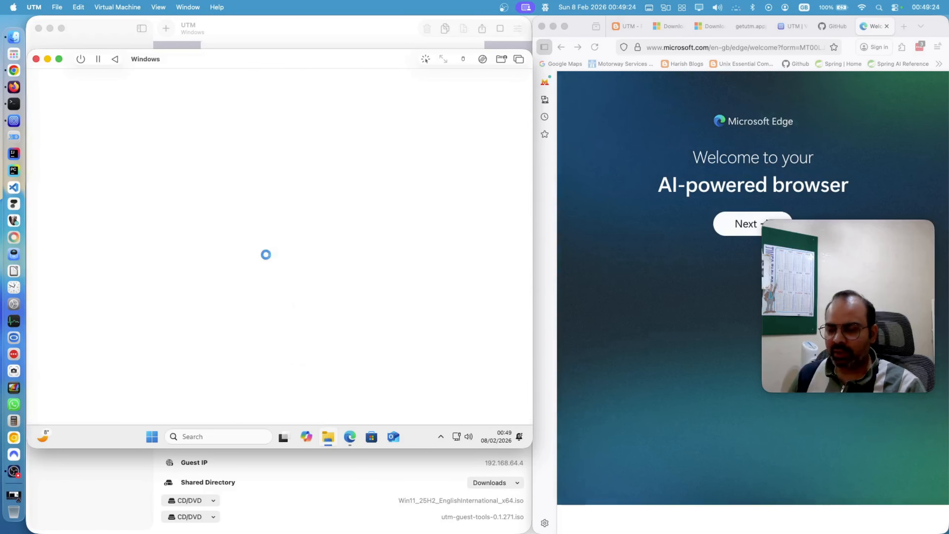
{"action": "left_click", "coordinate": [616, 29]}
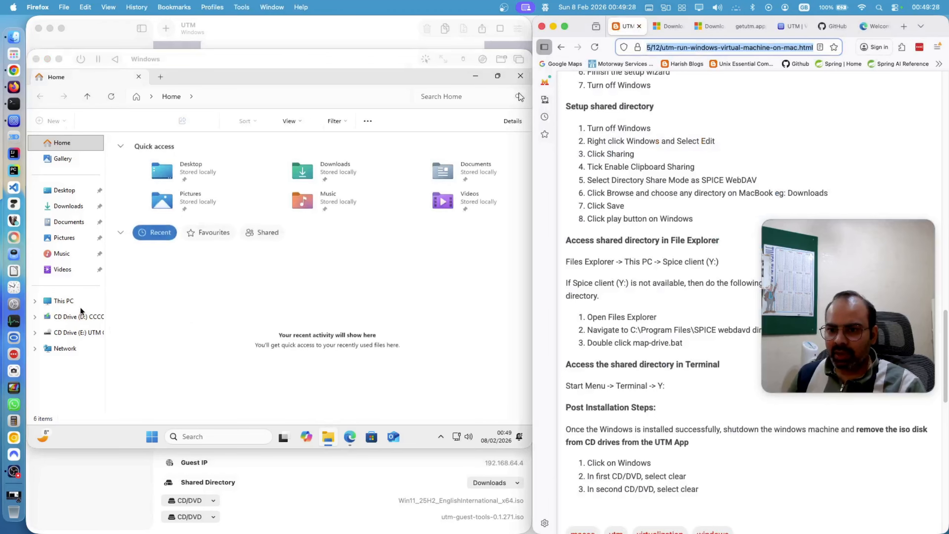
{"action": "left_click", "coordinate": [35, 302]}
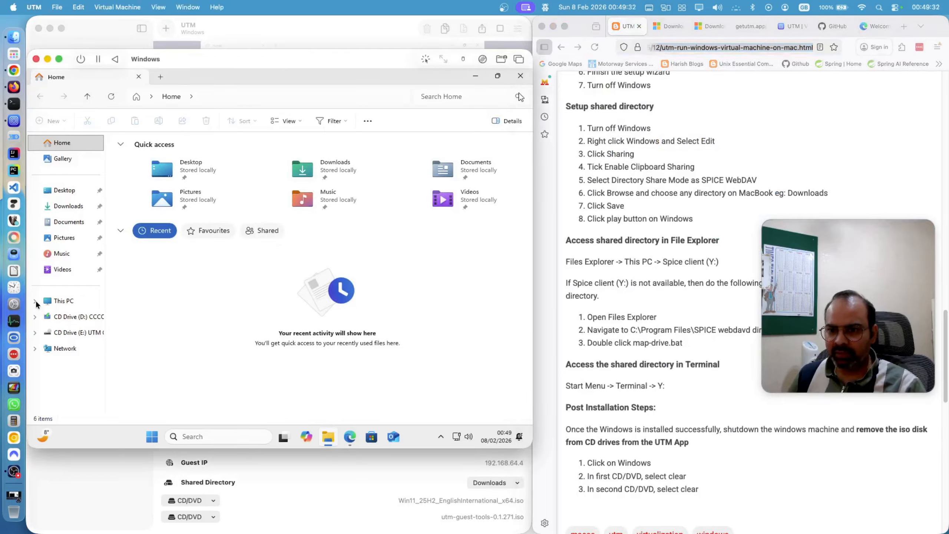
{"action": "left_click", "coordinate": [34, 302]}
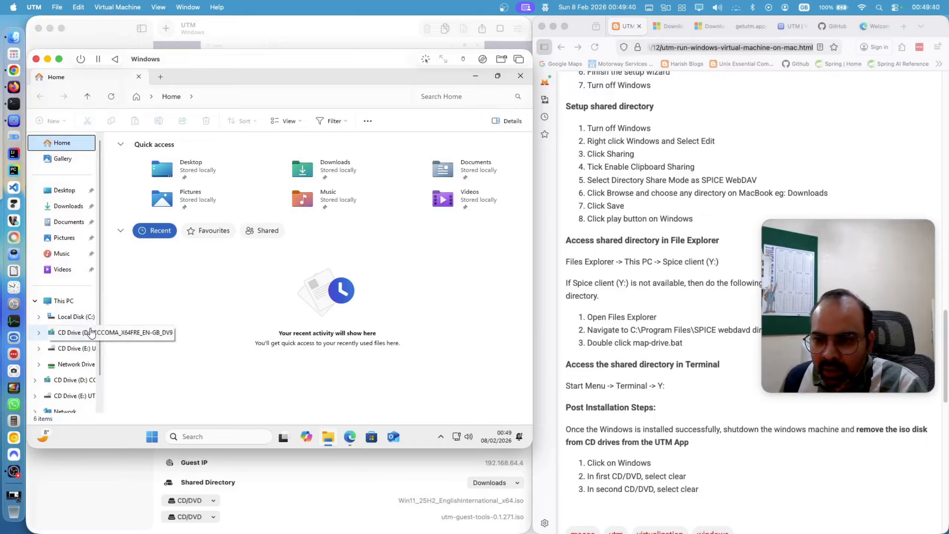
{"action": "left_click", "coordinate": [76, 369]}
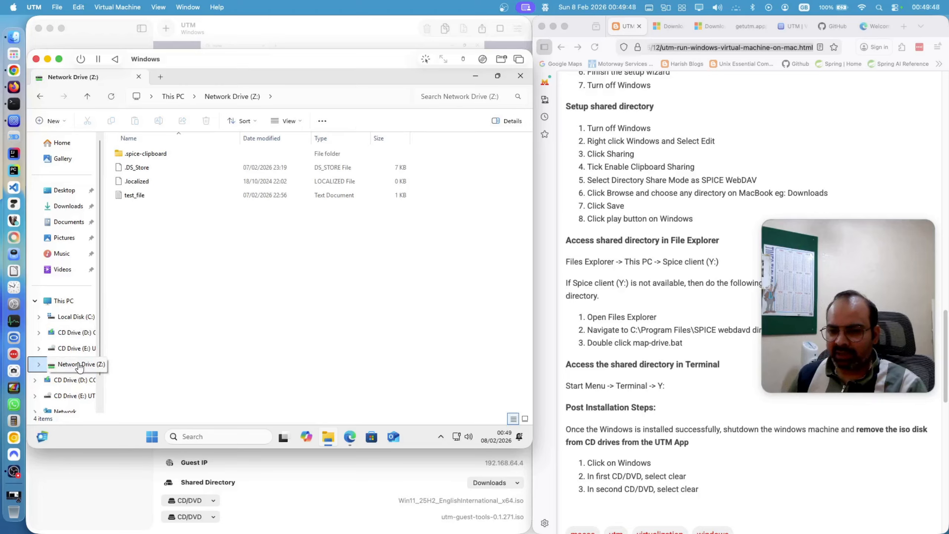
Compare test_file on the virtual machine's Network Drive (Z:) with the contents of the Mac's Downloads folder in Finder.
{"action": "left_click", "coordinate": [627, 263]}
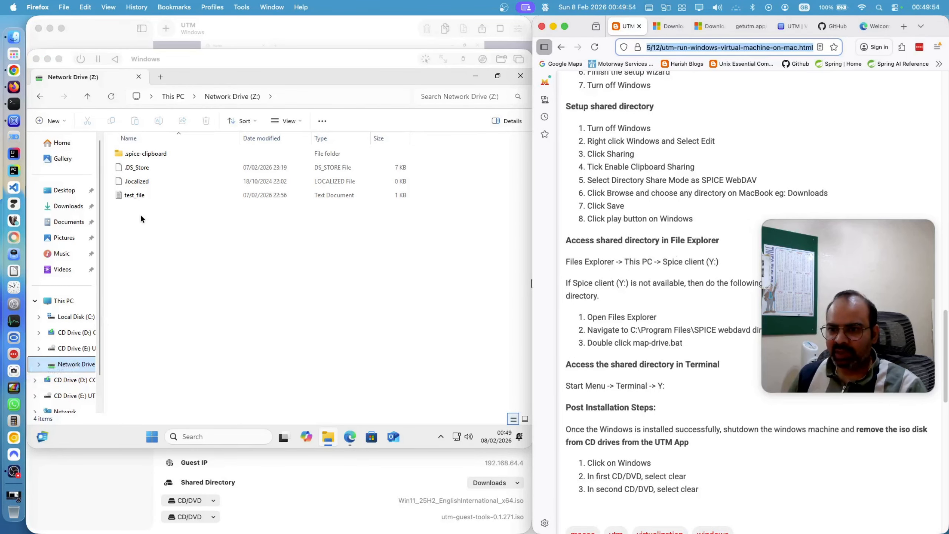
{"action": "left_click", "coordinate": [138, 195]}
{"action": "left_click", "coordinate": [138, 193]}
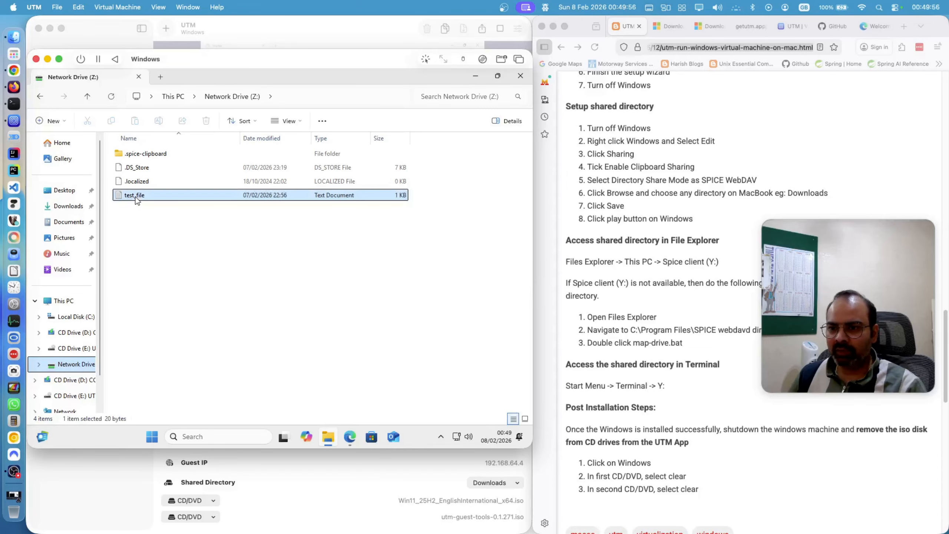
{"action": "left_click", "coordinate": [13, 37]}
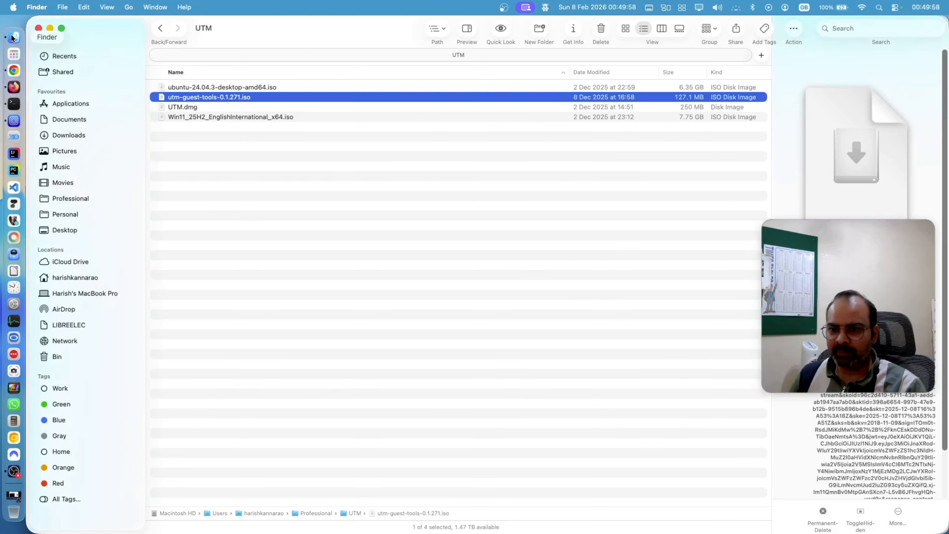
{"action": "left_click", "coordinate": [80, 135]}
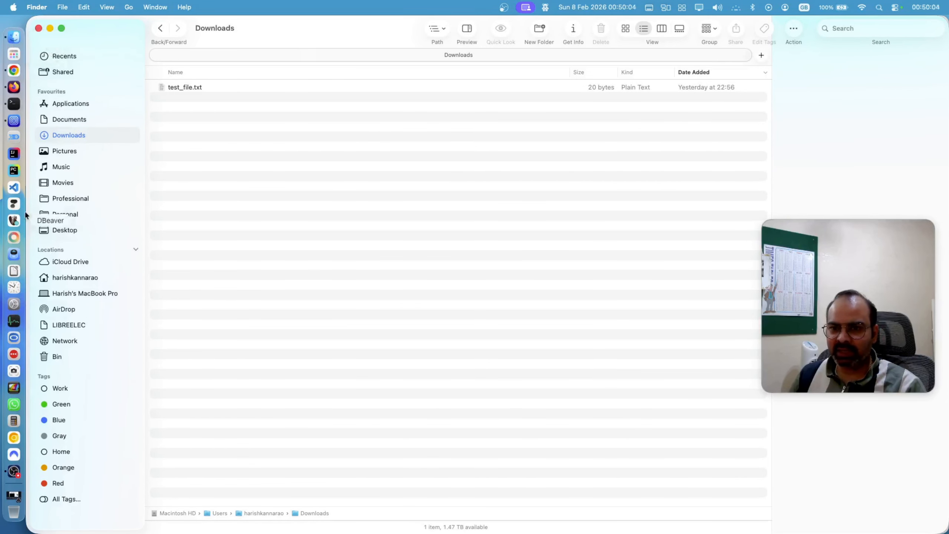
{"action": "left_click", "coordinate": [13, 121]}
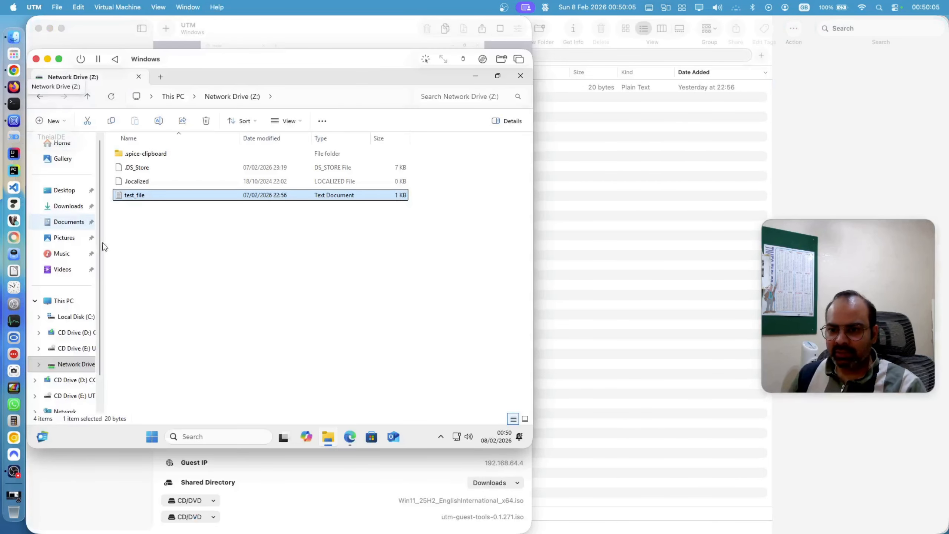
{"action": "left_click", "coordinate": [68, 366]}
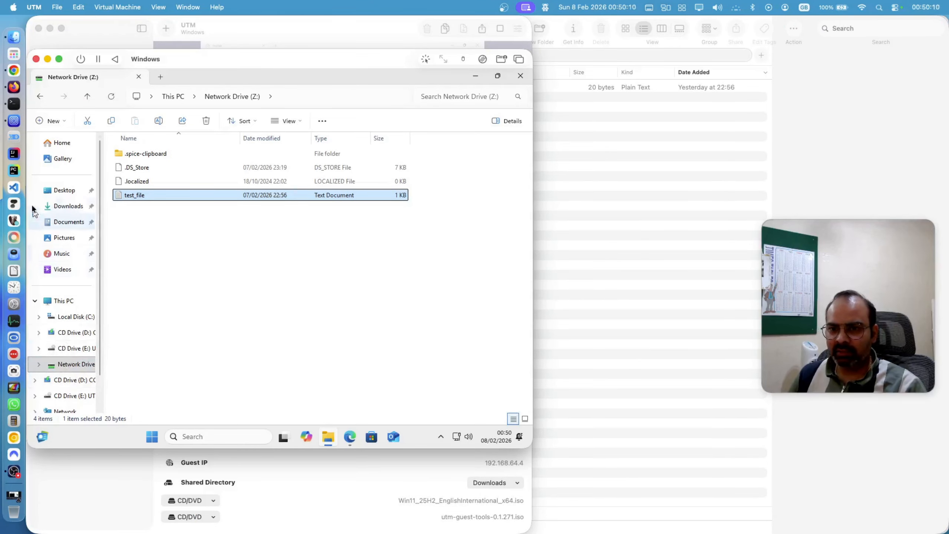
Following the guide in Firefox, run map-drive from C:\Program Files\SPICE webdavd in Windows and open the Spice client (Y:) drive.
{"action": "left_click", "coordinate": [14, 86]}
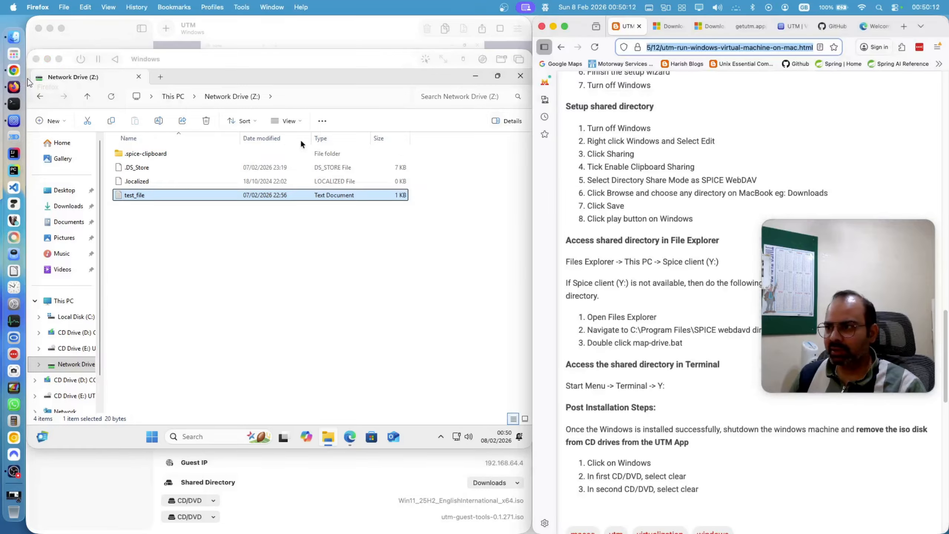
{"action": "left_click", "coordinate": [631, 298]}
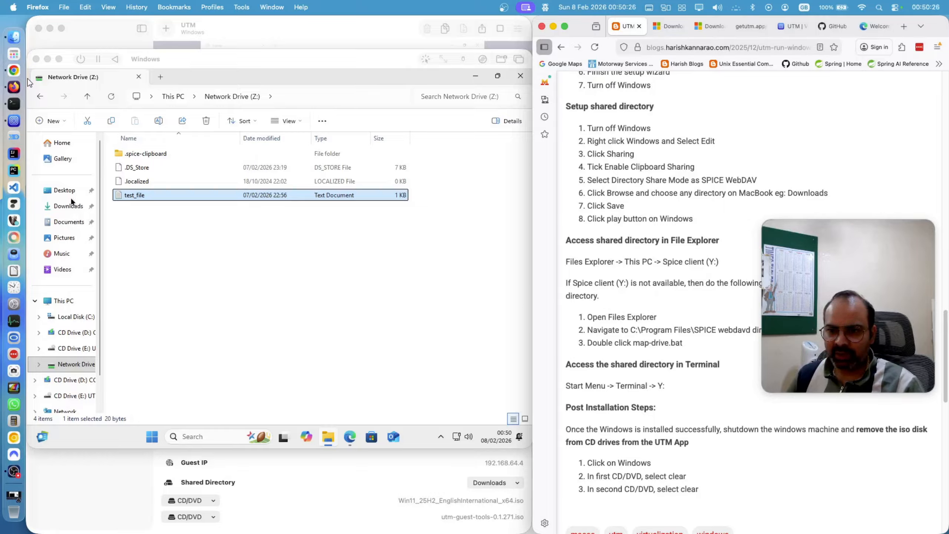
{"action": "left_click", "coordinate": [76, 317]}
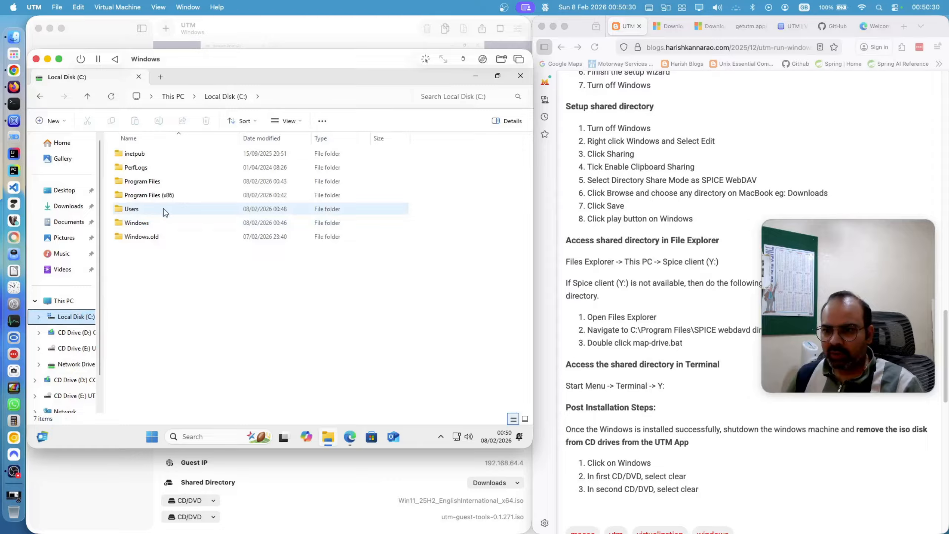
{"action": "double_click", "coordinate": [156, 182]}
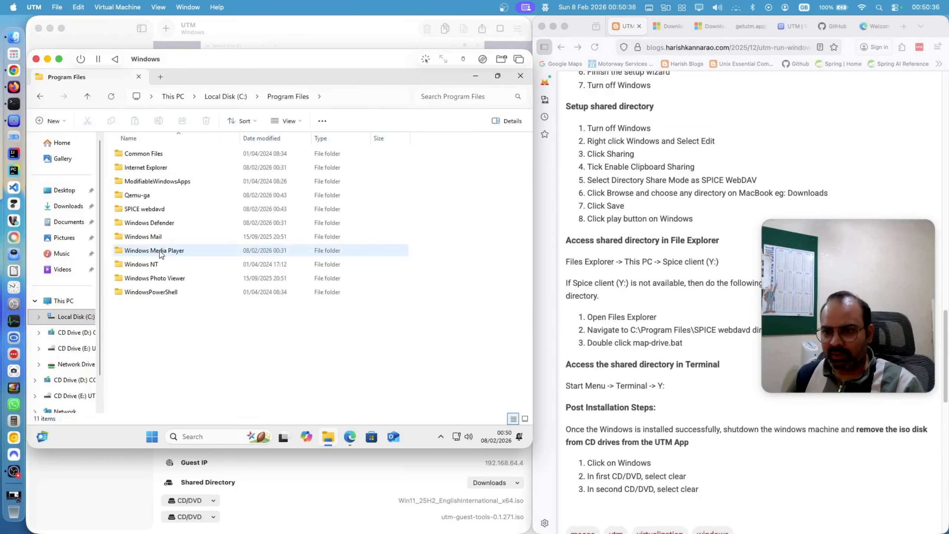
{"action": "double_click", "coordinate": [152, 209]}
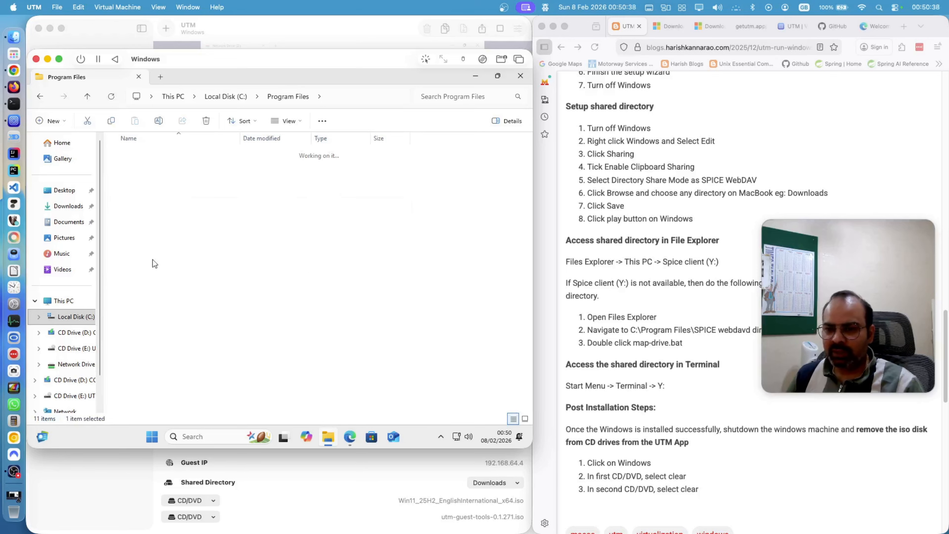
{"action": "left_click", "coordinate": [147, 198]}
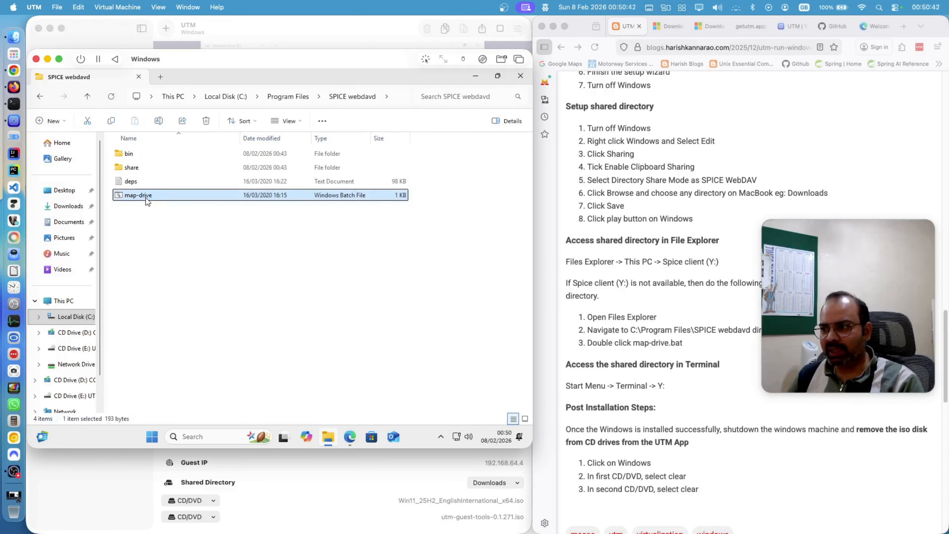
{"action": "double_click", "coordinate": [147, 198]}
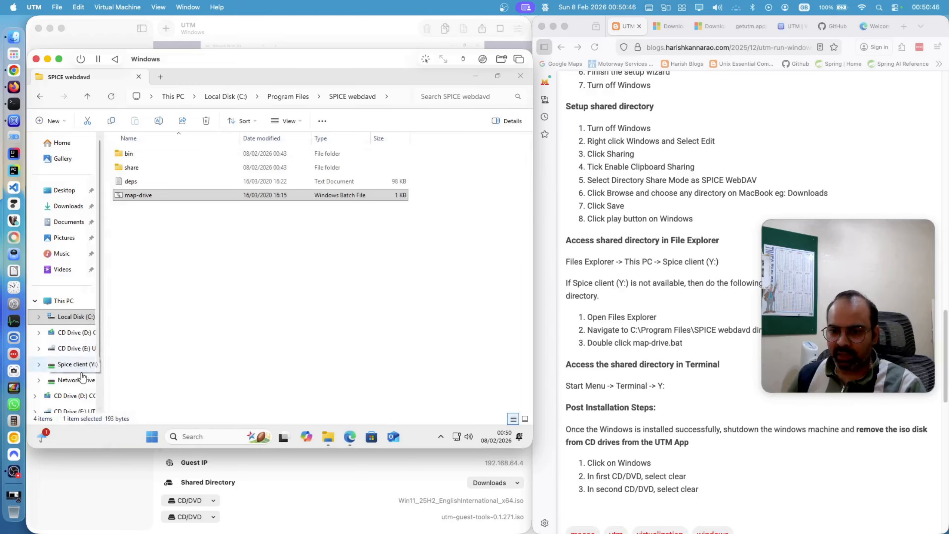
{"action": "left_click", "coordinate": [78, 364]}
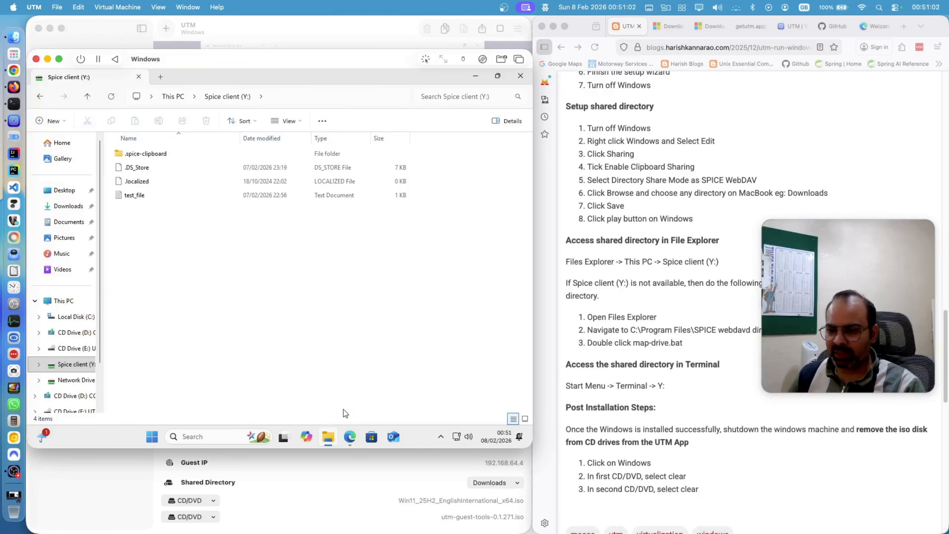
{"action": "left_click", "coordinate": [152, 436]}
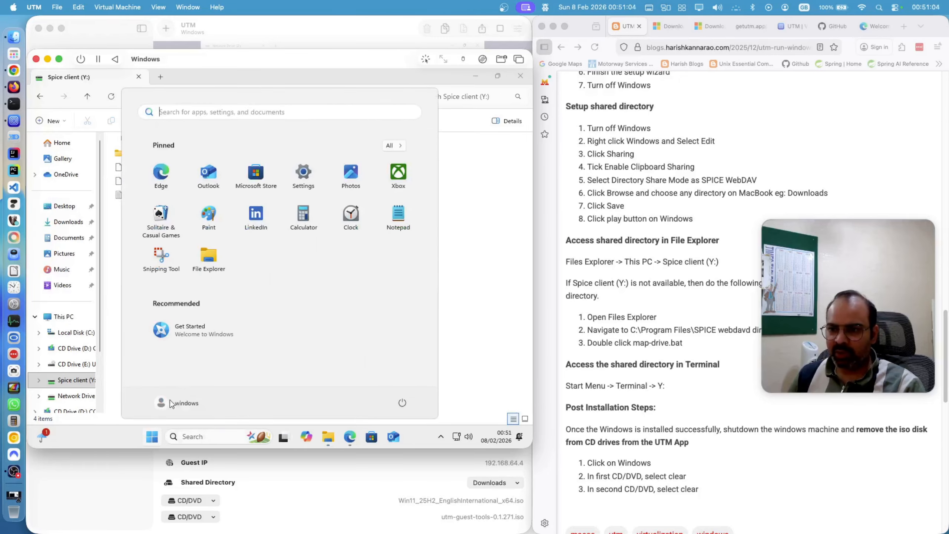
{"action": "type", "text": "te"}
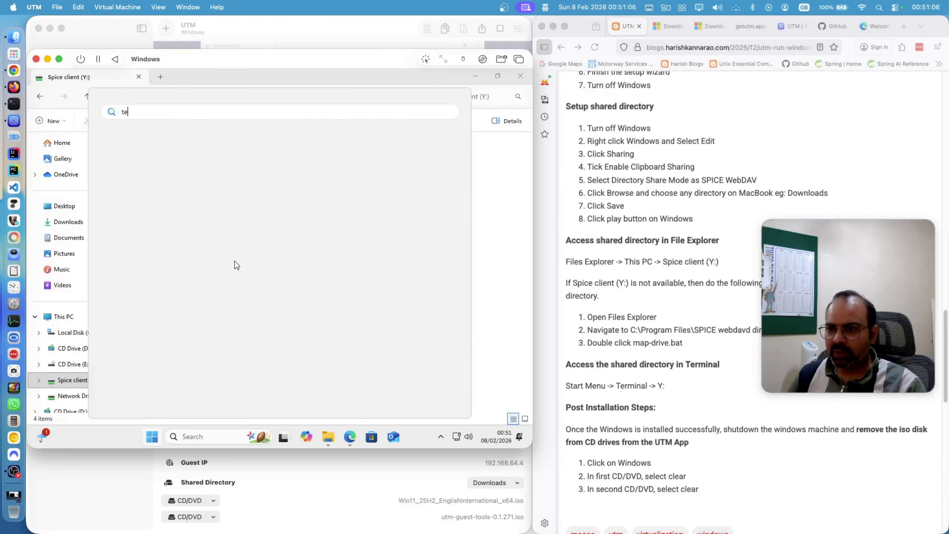
{"action": "type", "text": "rm"}
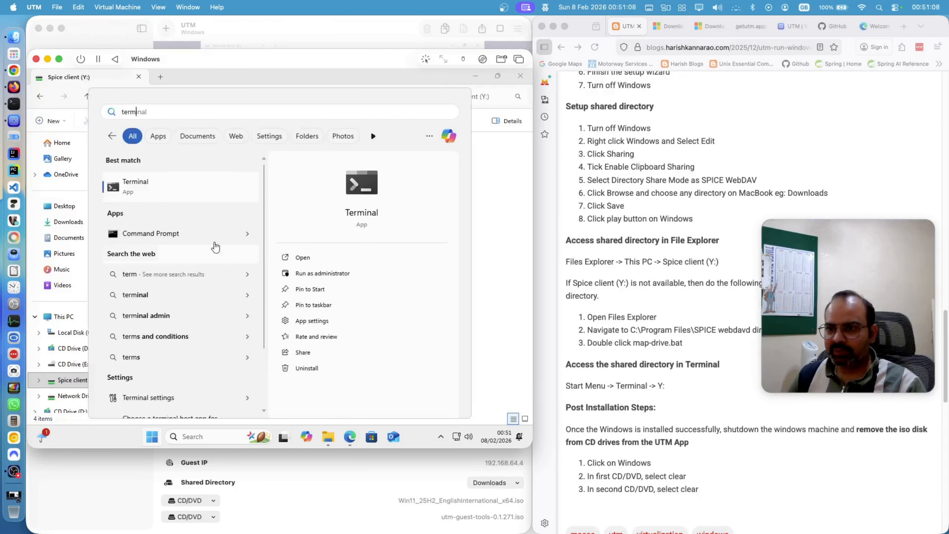
{"action": "left_click", "coordinate": [180, 183]}
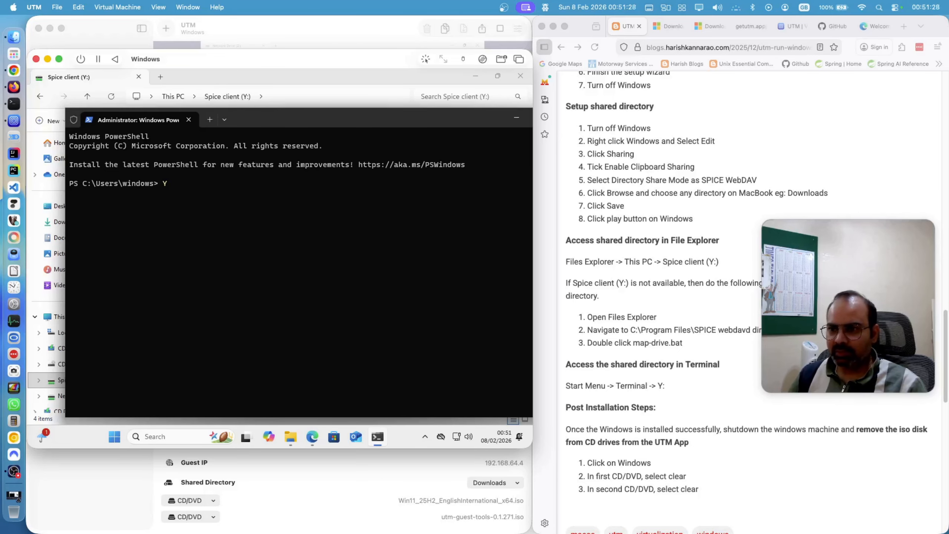
{"action": "left_click_drag", "start_coordinate": [289, 120], "coordinate": [225, 125]}
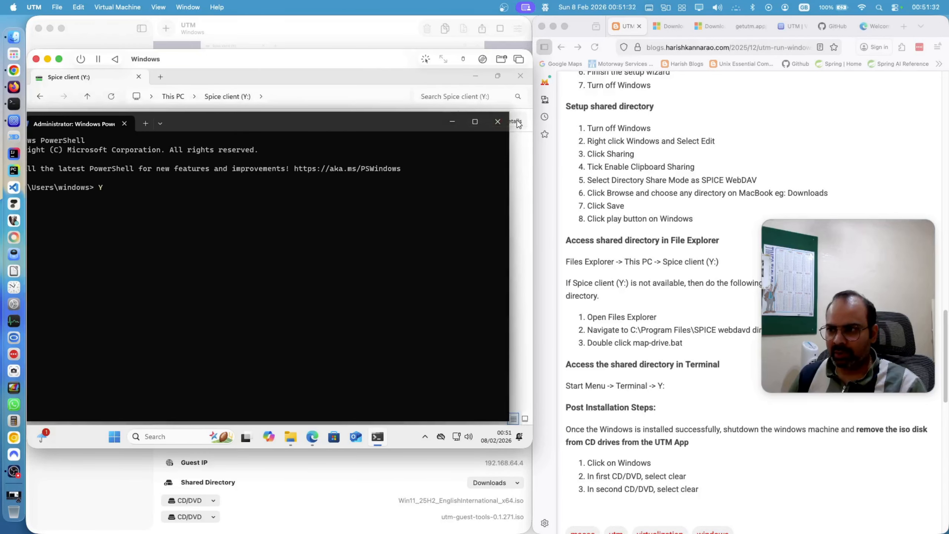
{"action": "left_click", "coordinate": [497, 121]}
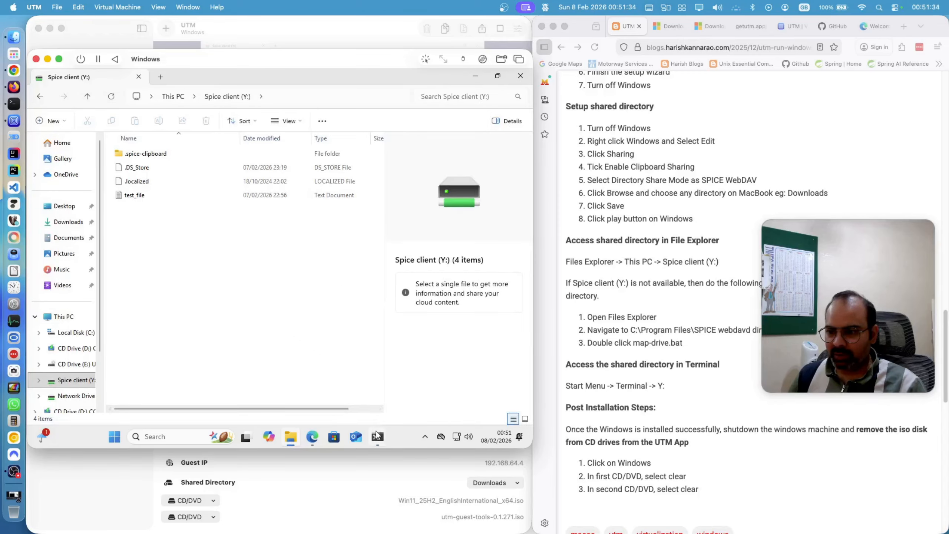
Open a fresh Terminal in Windows, switch to the Y: drive and list its contents with ls.
{"action": "left_click", "coordinate": [377, 435]}
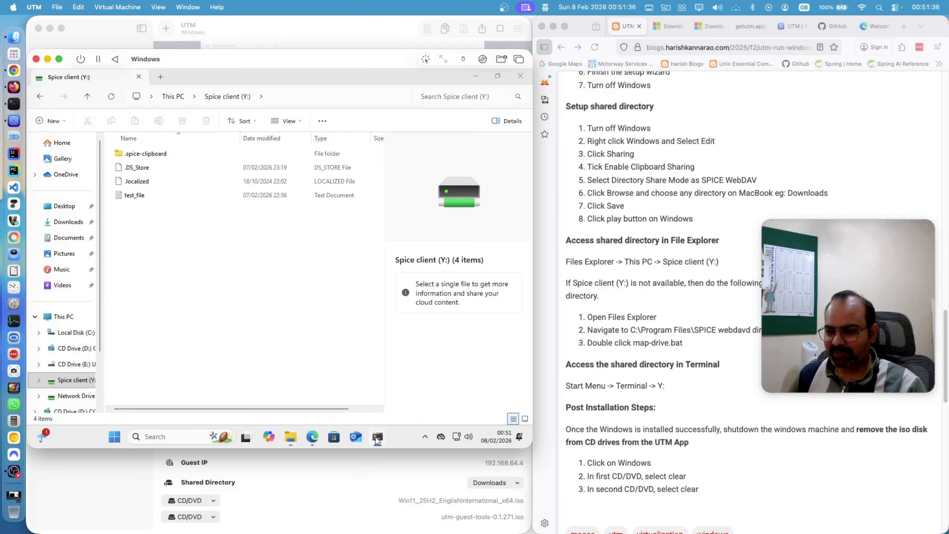
{"action": "right_click", "coordinate": [377, 435]}
{"action": "left_click", "coordinate": [371, 410]}
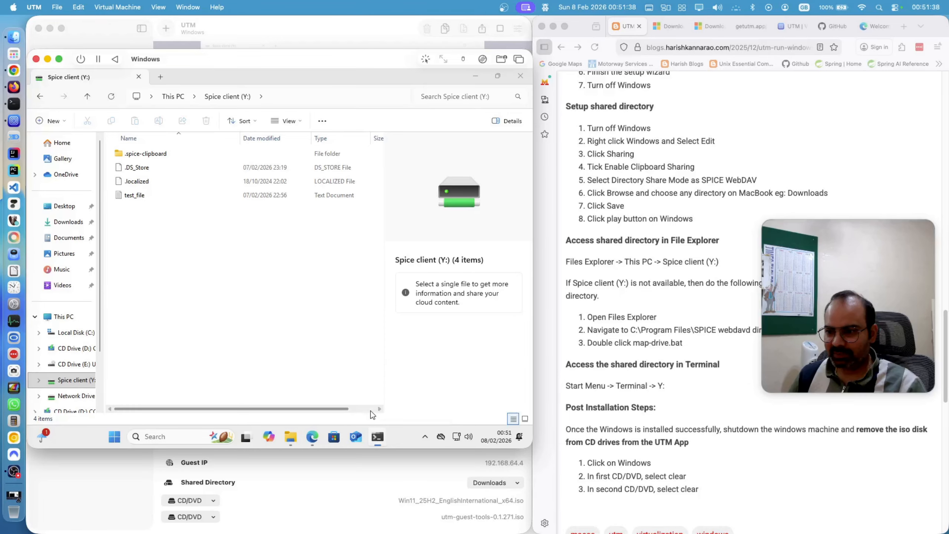
{"action": "left_click", "coordinate": [136, 438]}
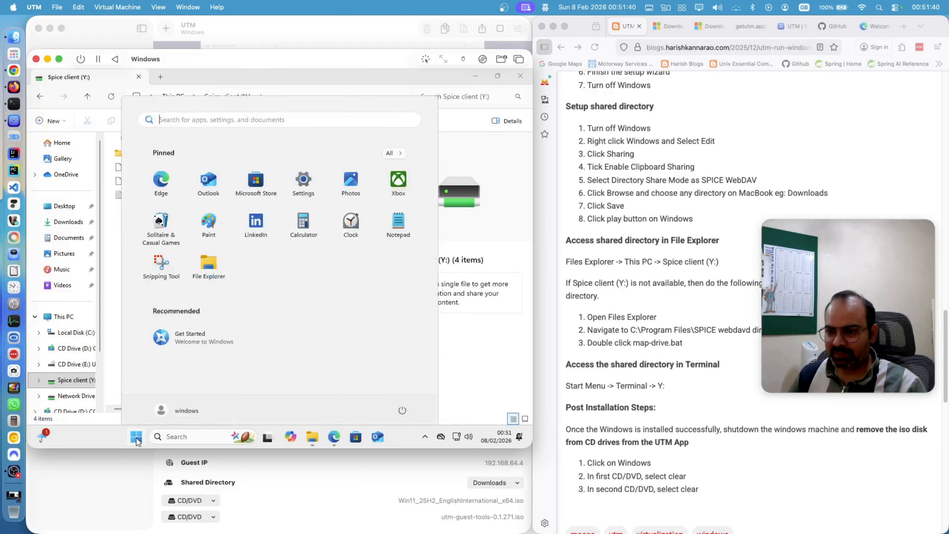
{"action": "left_click", "coordinate": [201, 273]}
{"action": "key", "text": "super"}
{"action": "type", "text": "ter"}
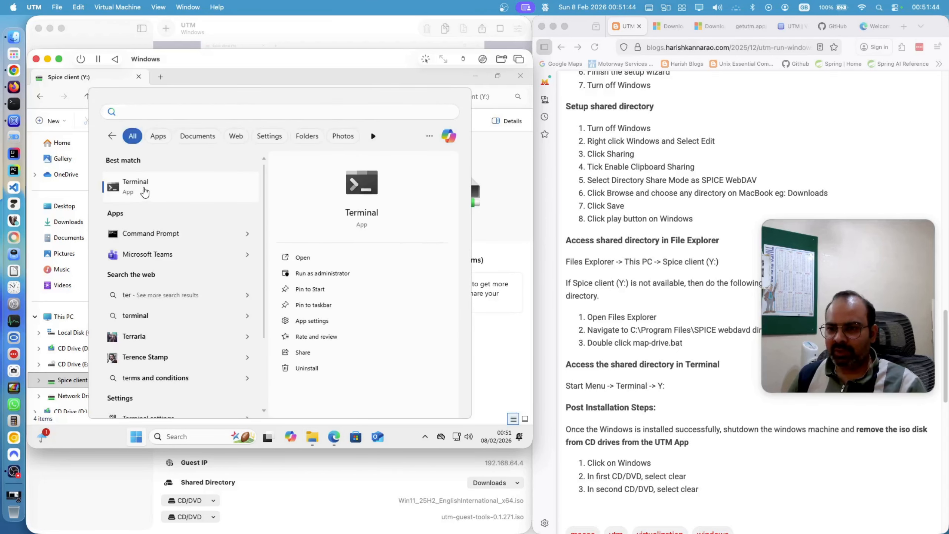
{"action": "left_click", "coordinate": [145, 189]}
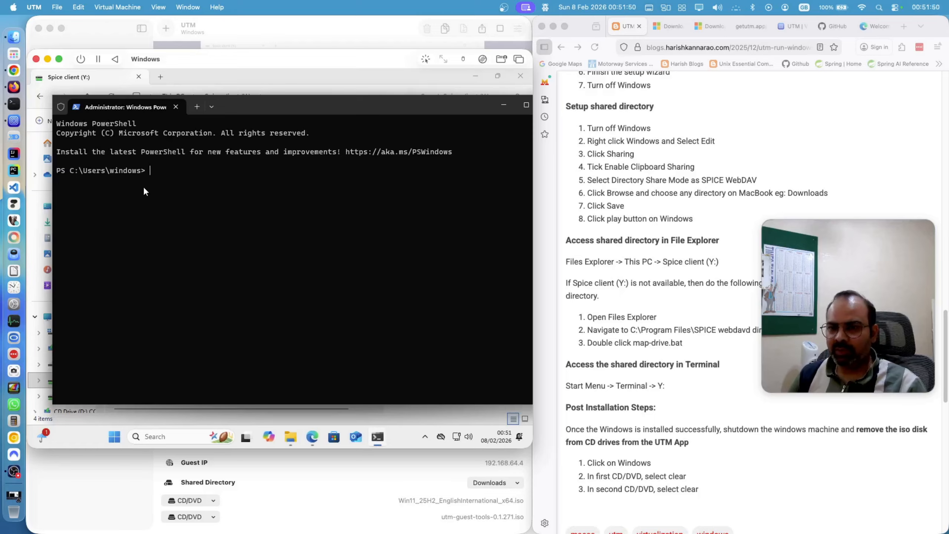
{"action": "type", "text": "Y:"}
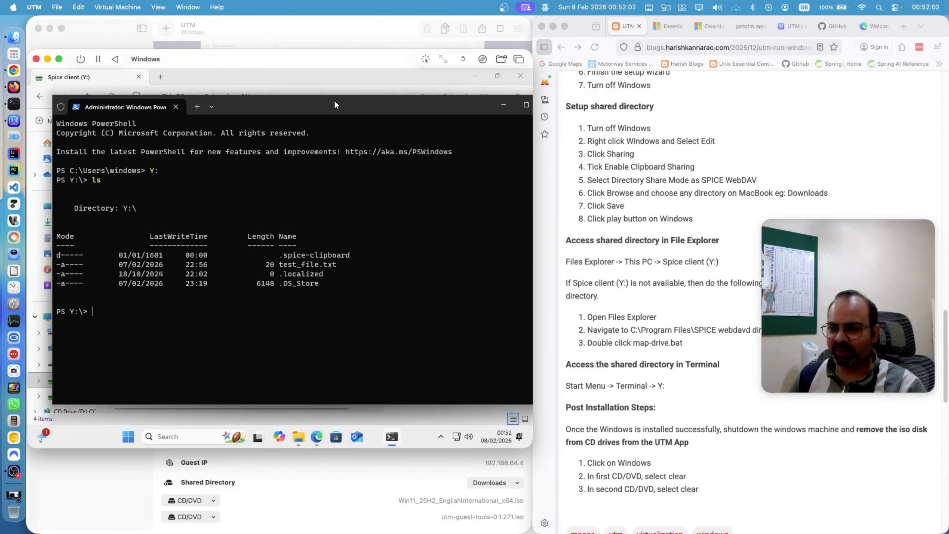
Move the Terminal window fully into view and make the virtual machine window fill the Mac screen.
{"action": "left_click_drag", "start_coordinate": [334, 103], "coordinate": [305, 105]}
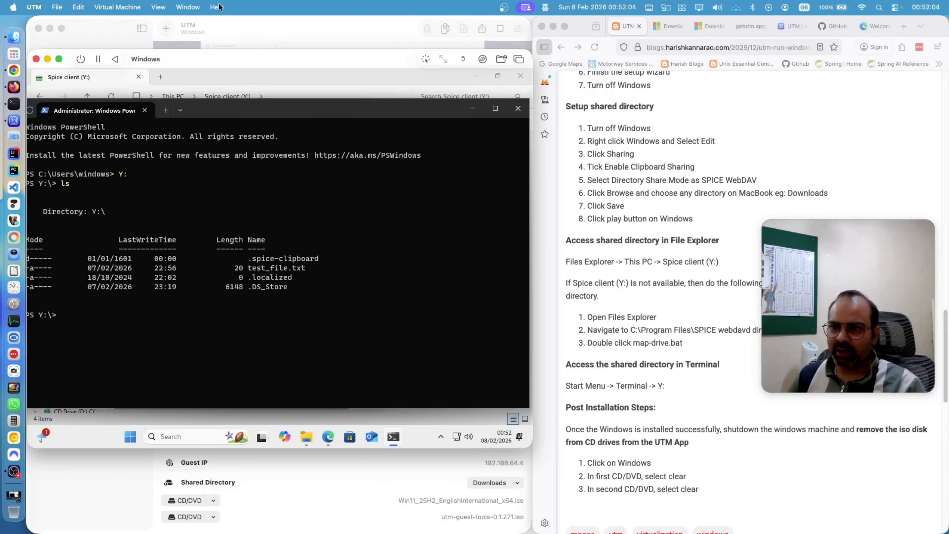
{"action": "left_click", "coordinate": [187, 7]}
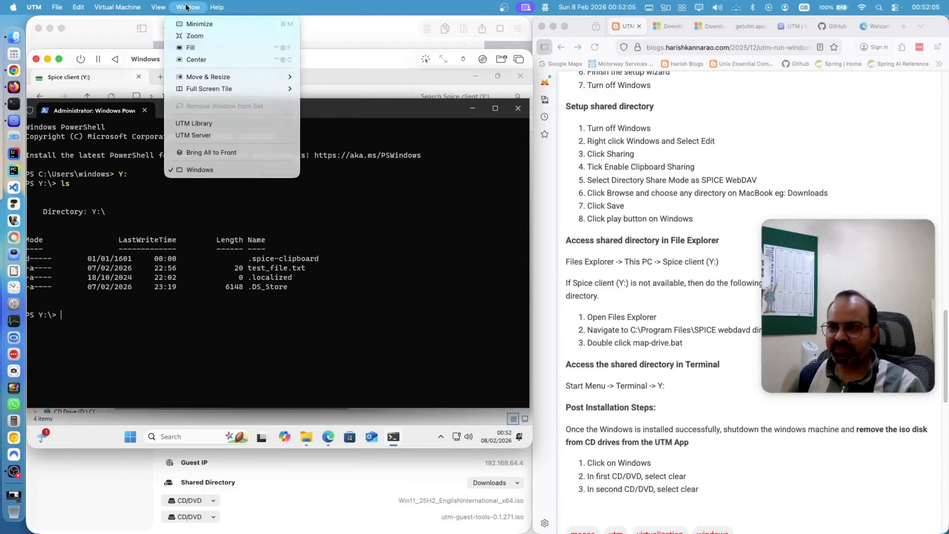
{"action": "left_click", "coordinate": [197, 45]}
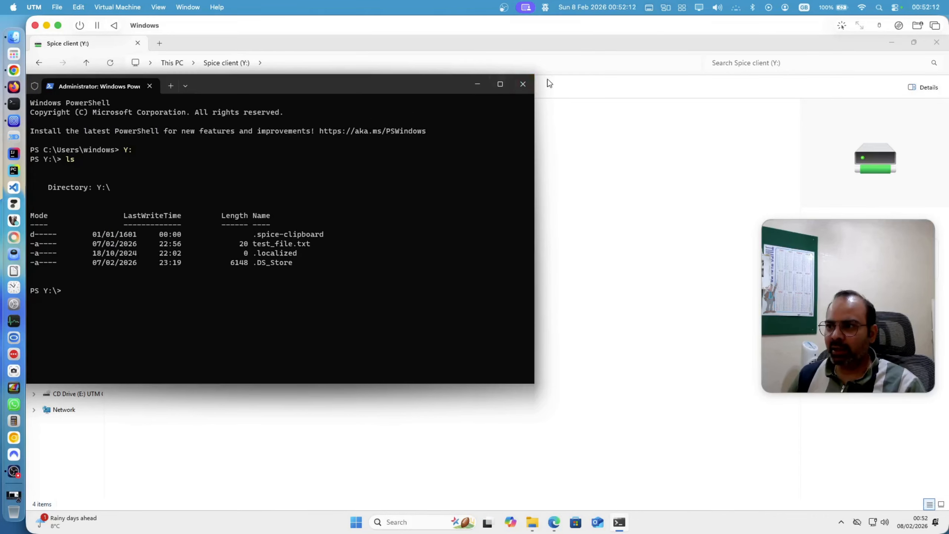
Close the Terminal, File Explorer and Microsoft Edge windows in the virtual machine.
{"action": "left_click", "coordinate": [523, 85]}
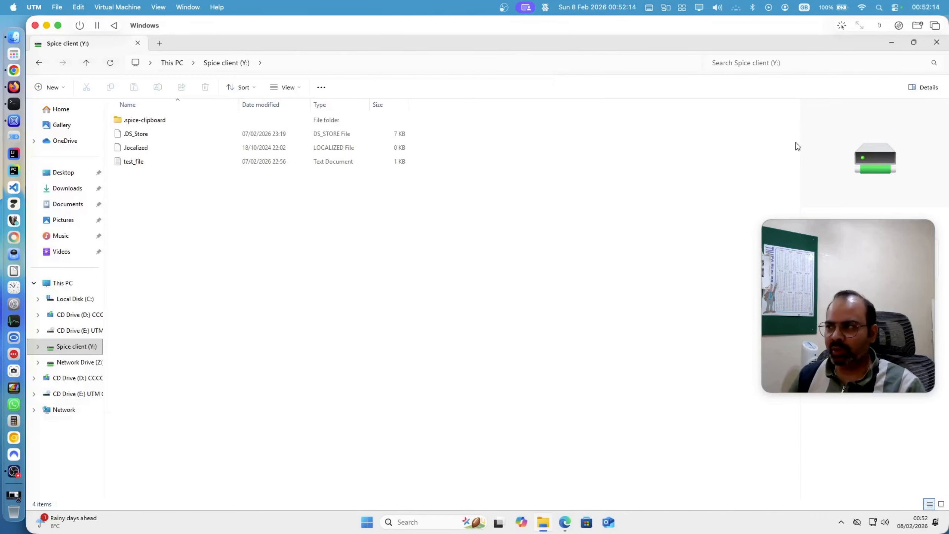
{"action": "left_click", "coordinate": [937, 42]}
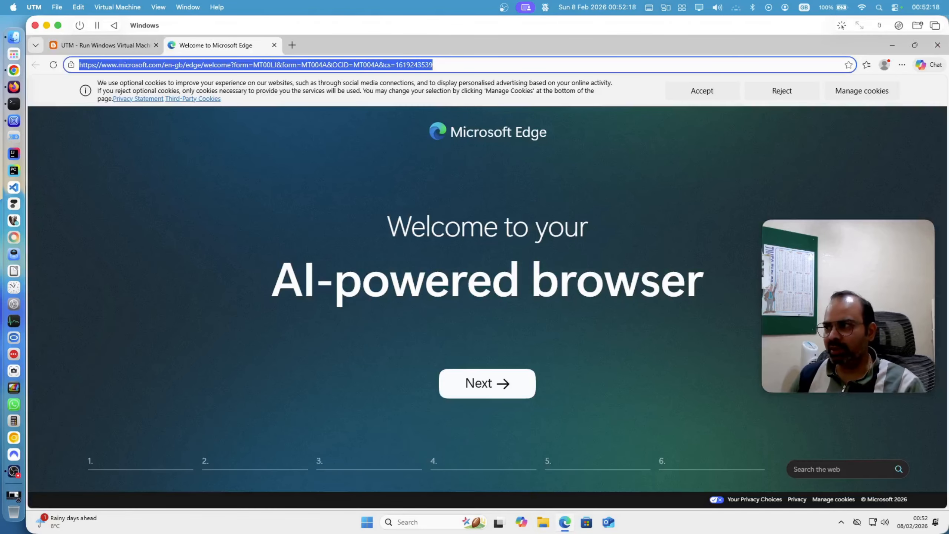
{"action": "left_click", "coordinate": [937, 45]}
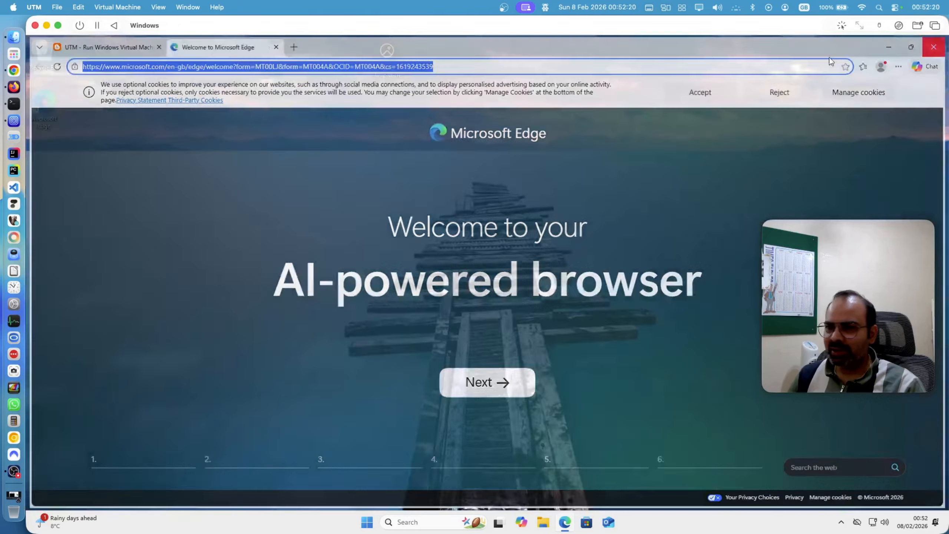
Switch to Firefox on the Mac, make its window fill the screen and read the guide's Post Installation Steps.
{"action": "left_click", "coordinate": [13, 87]}
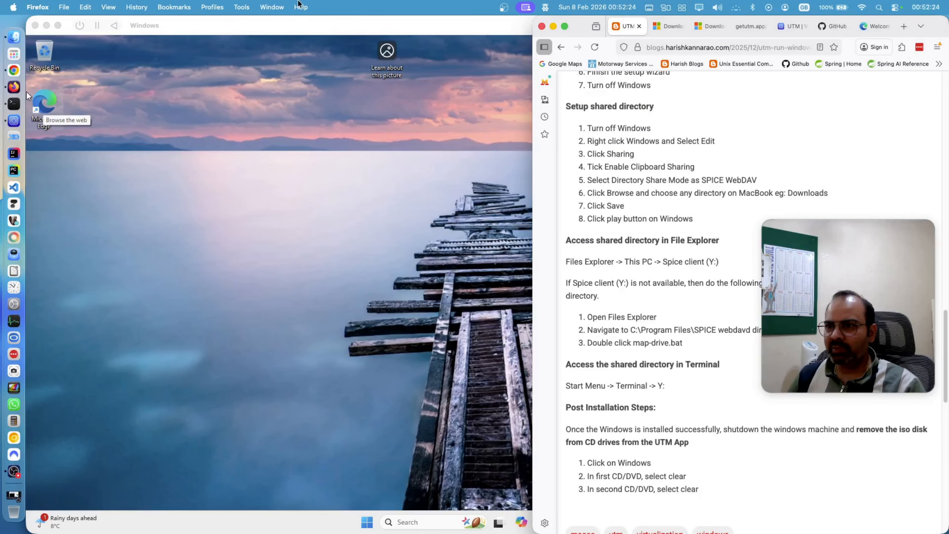
{"action": "left_click", "coordinate": [276, 8]}
{"action": "left_click", "coordinate": [289, 24]}
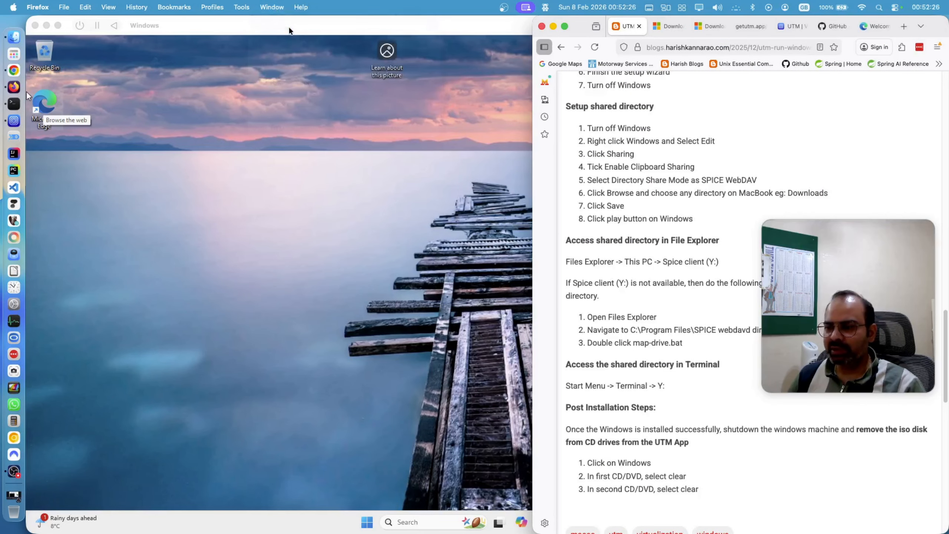
{"action": "scroll", "coordinate": [517, 437], "scroll_direction": "down", "scroll_amount": 2}
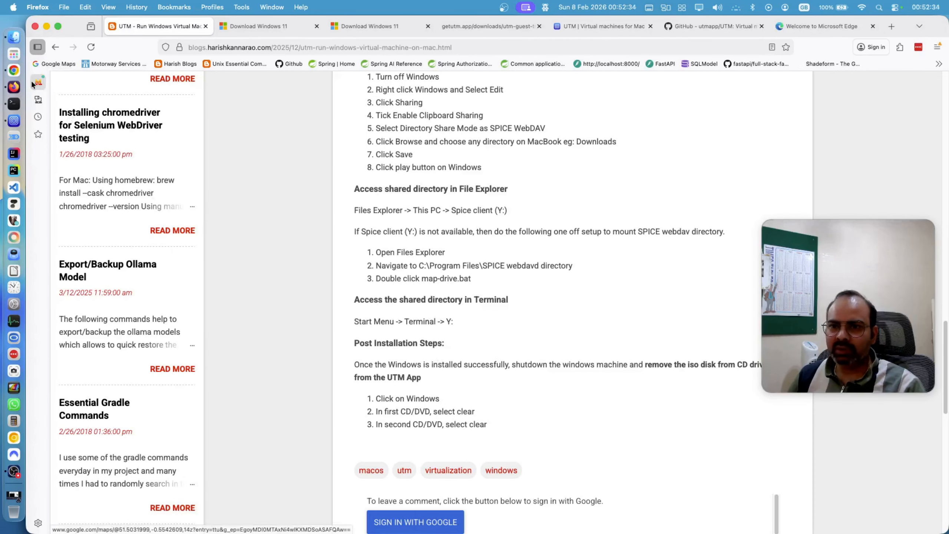
Switch back to UTM and eject Win11_25H2_EnglishInternational_x64.iso from the virtual machine's first CD/DVD drive.
{"action": "left_click", "coordinate": [12, 122]}
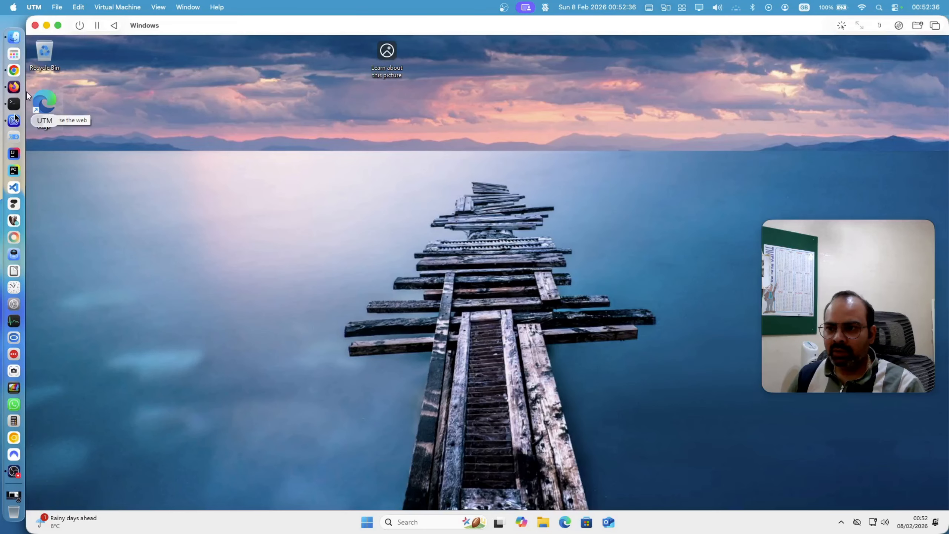
{"action": "left_click", "coordinate": [897, 26]}
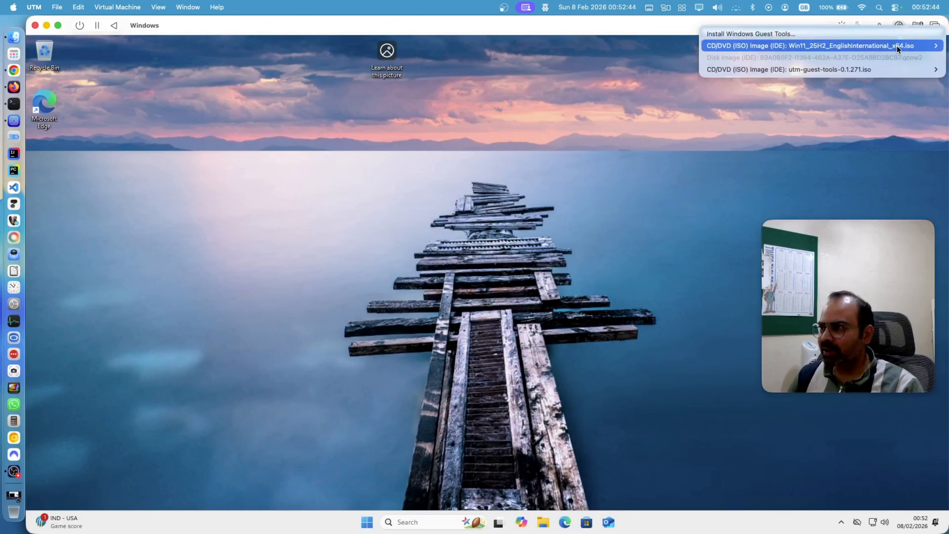
{"action": "mouse_move", "coordinate": [897, 46]}
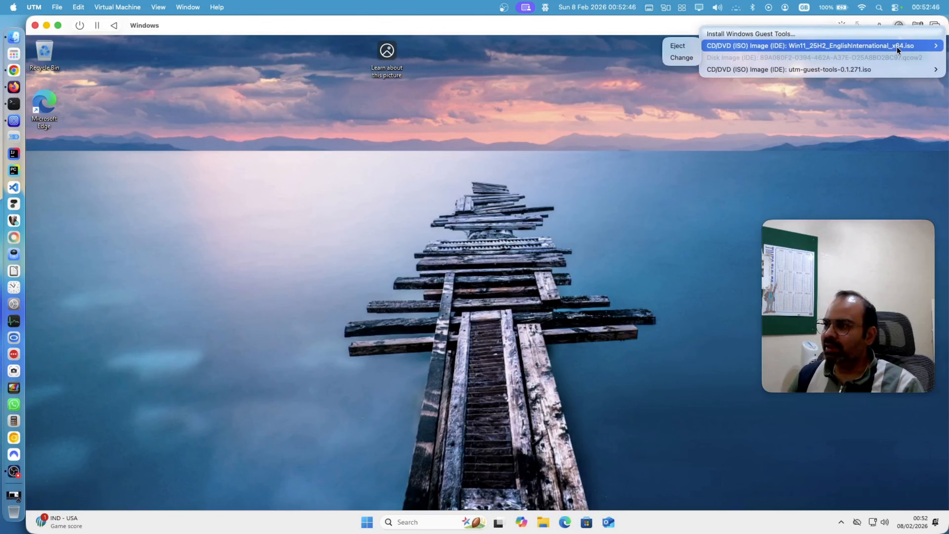
{"action": "mouse_move", "coordinate": [900, 70]}
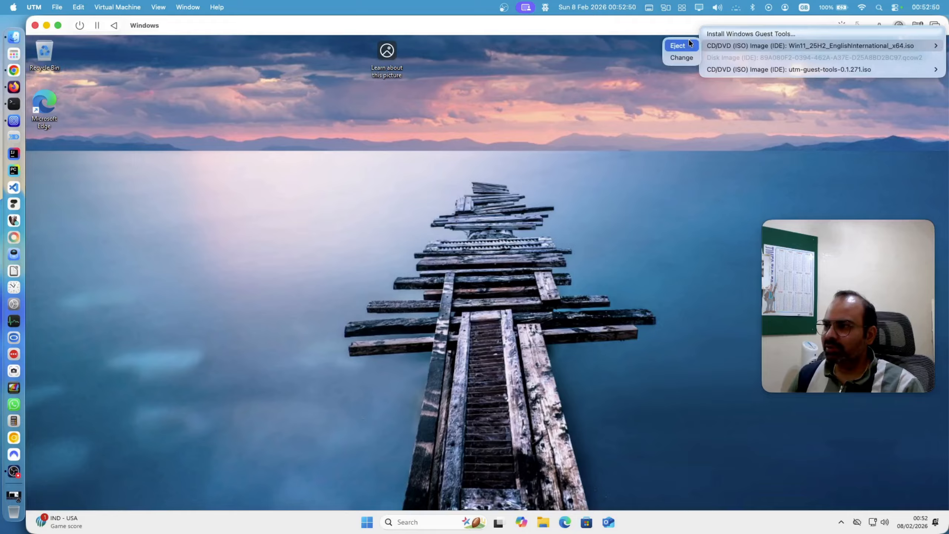
{"action": "left_click", "coordinate": [688, 44]}
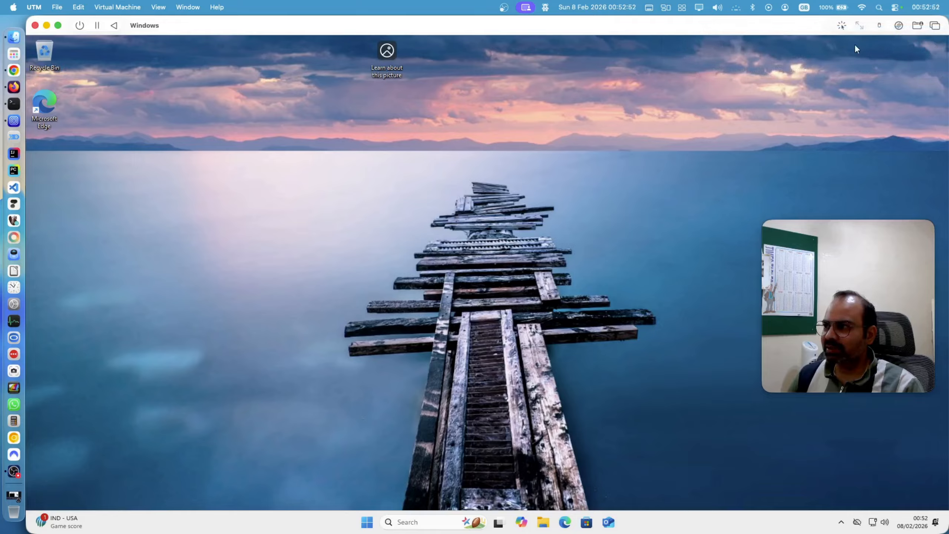
Eject utm-guest-tools-0.1.271.iso from the virtual machine's second CD/DVD drive.
{"action": "left_click", "coordinate": [898, 26]}
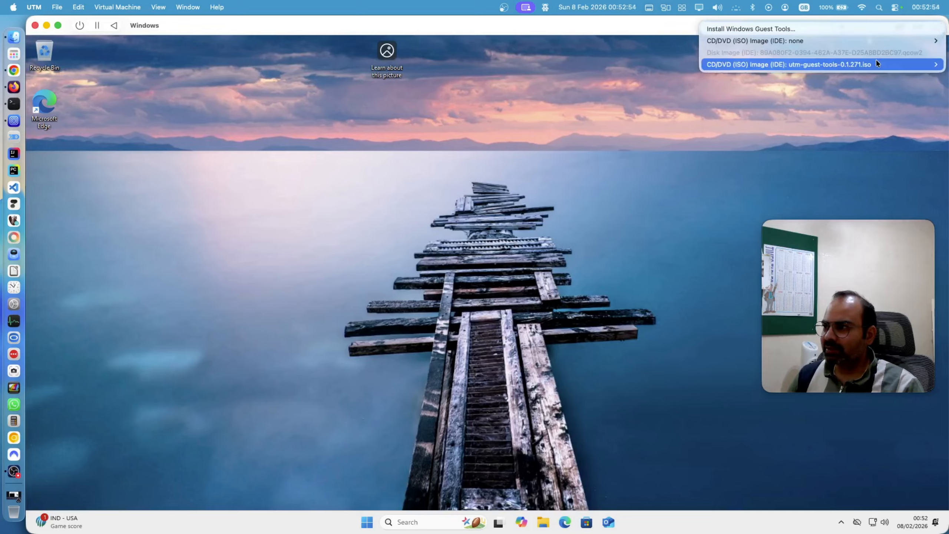
{"action": "mouse_move", "coordinate": [841, 67]}
{"action": "left_click", "coordinate": [696, 65]}
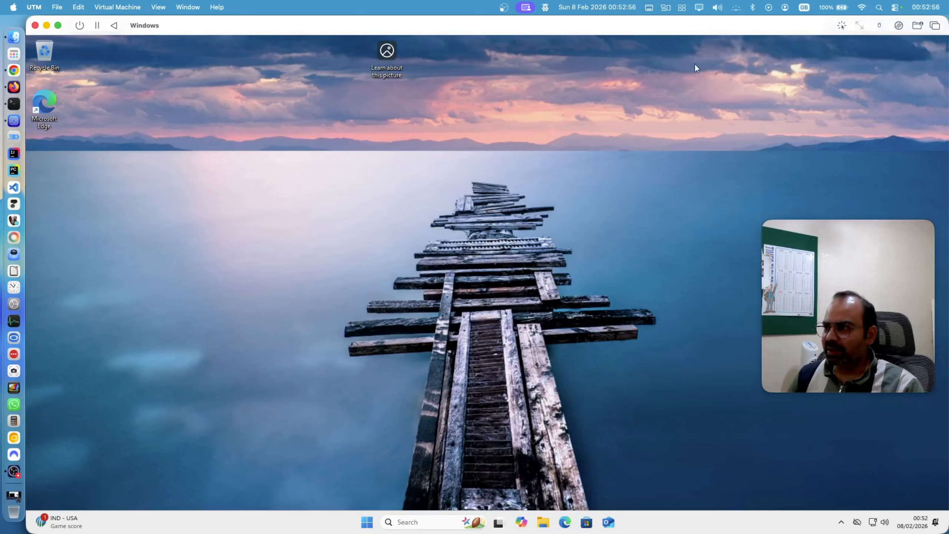